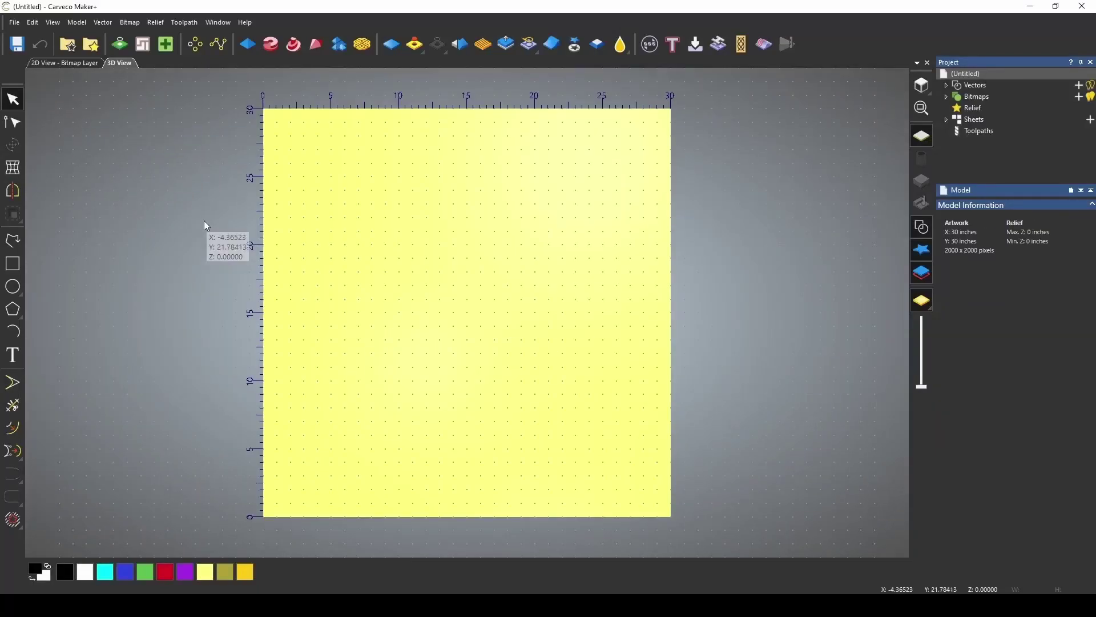
{"action": "right_click", "coordinate": [971, 96]}
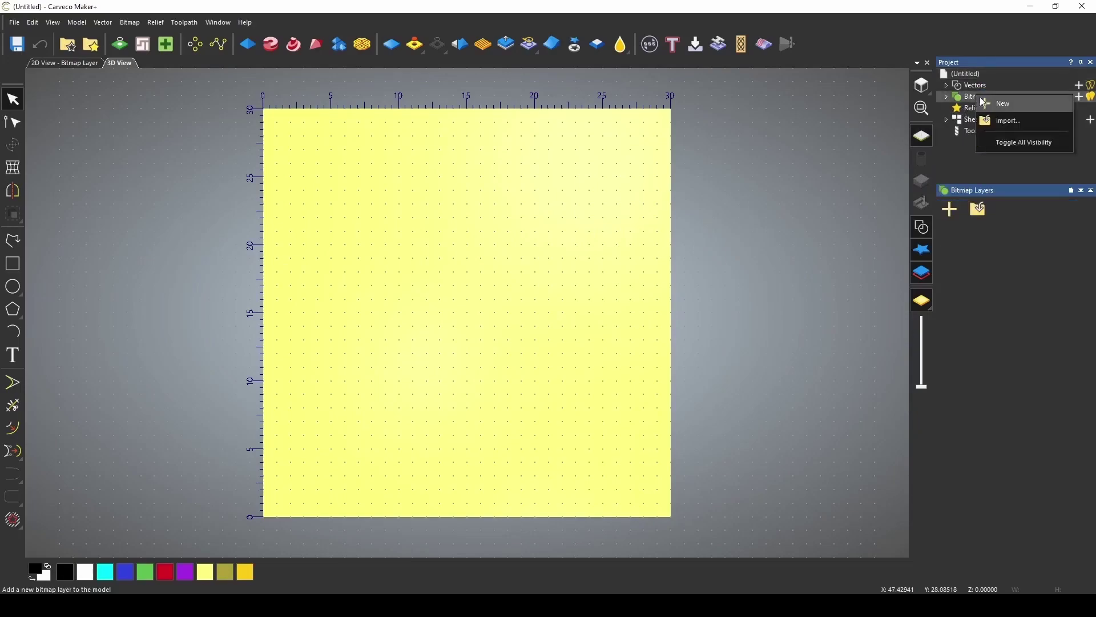
{"action": "left_click", "coordinate": [1008, 121]}
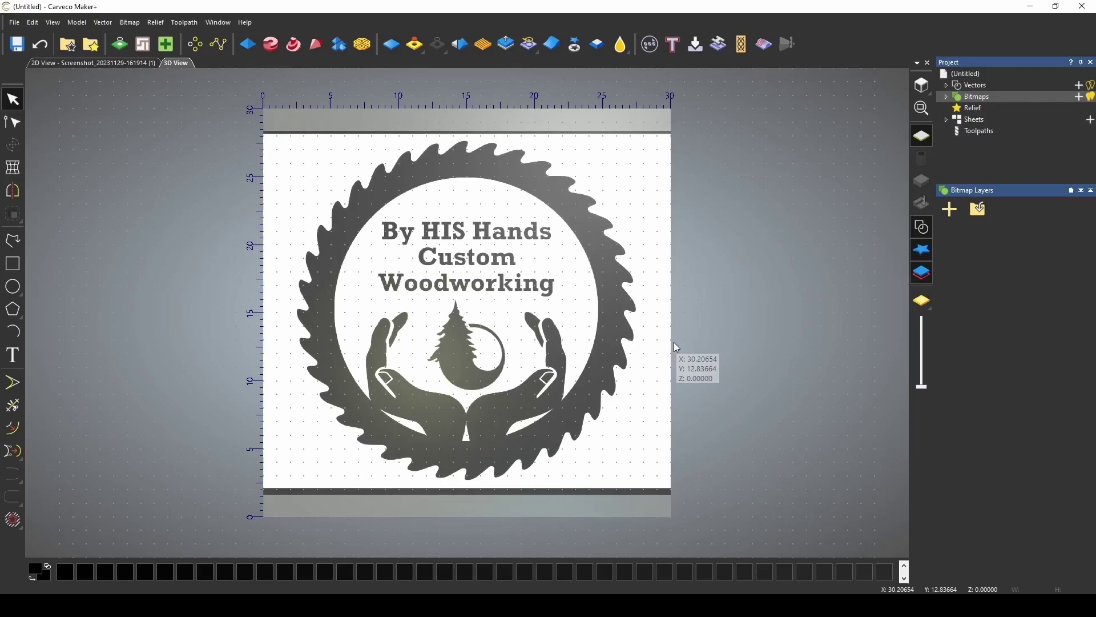
{"action": "left_click", "coordinate": [96, 63]}
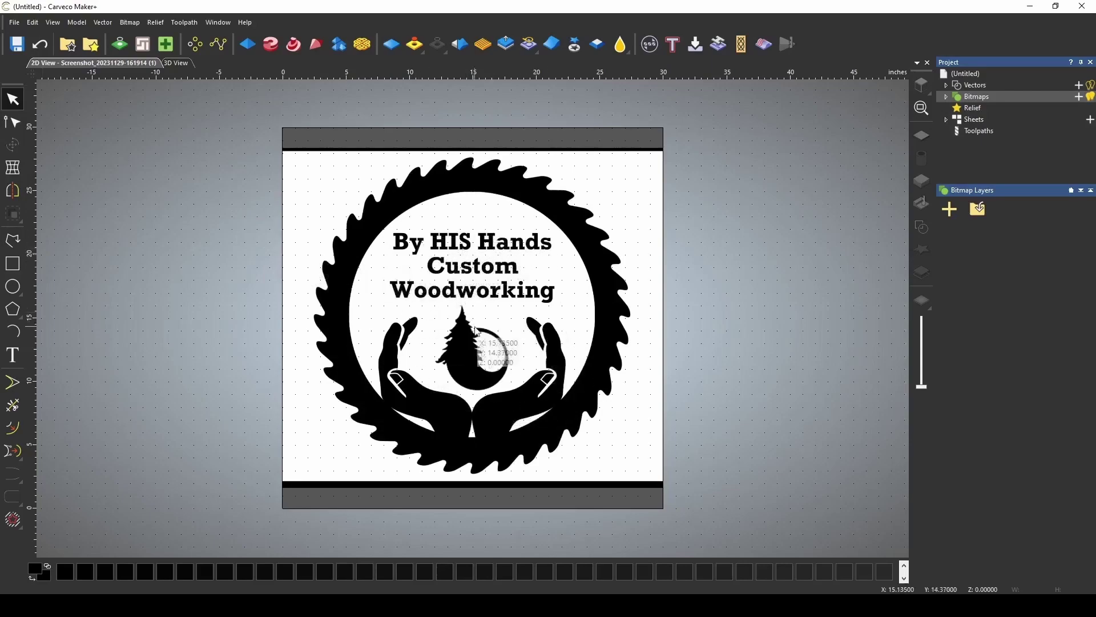
Step: Start the Bitmap to Vector conversion and reduce the logo bitmap to a maximum of 2 colours
{"action": "left_click", "coordinate": [121, 43]}
{"action": "left_click", "coordinate": [787, 127]}
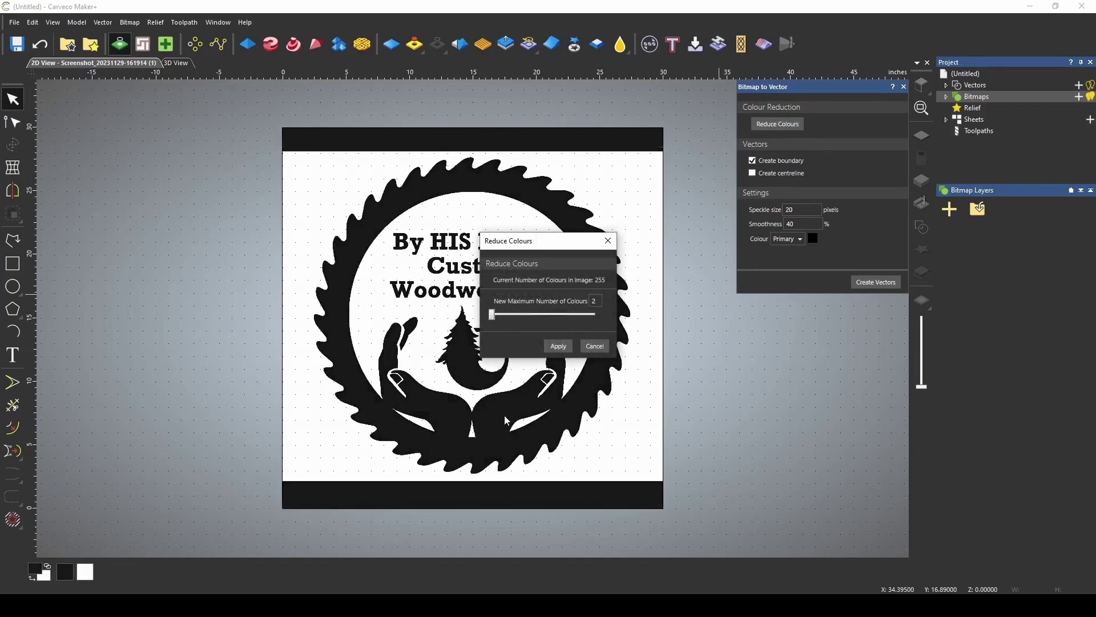
Step: Examine the pixel edges of the reduced logo around the palms, the tree and the lettering
{"action": "scroll", "coordinate": [443, 337], "scroll_direction": "up", "scroll_amount": 5}
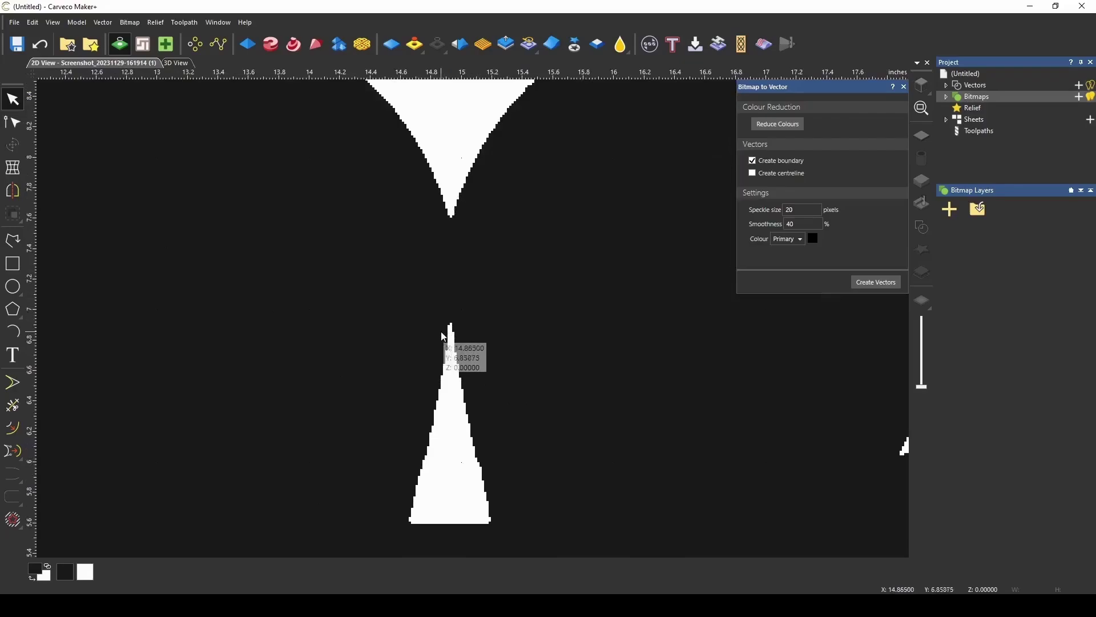
{"action": "scroll", "coordinate": [440, 351], "scroll_direction": "down", "scroll_amount": 10}
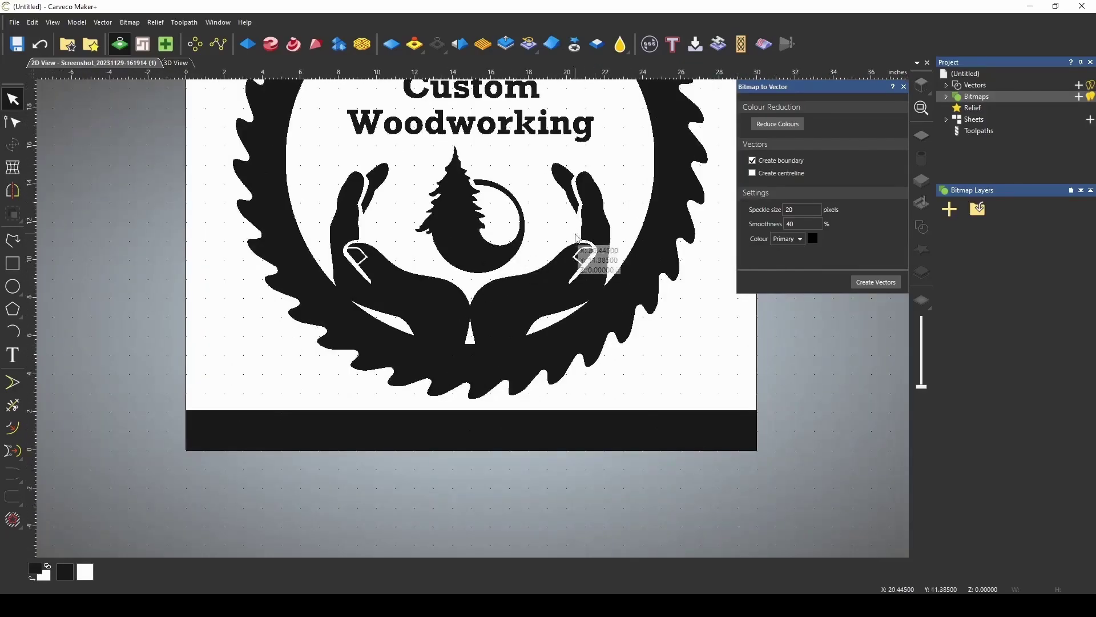
{"action": "scroll", "coordinate": [607, 299], "scroll_direction": "up", "scroll_amount": 3}
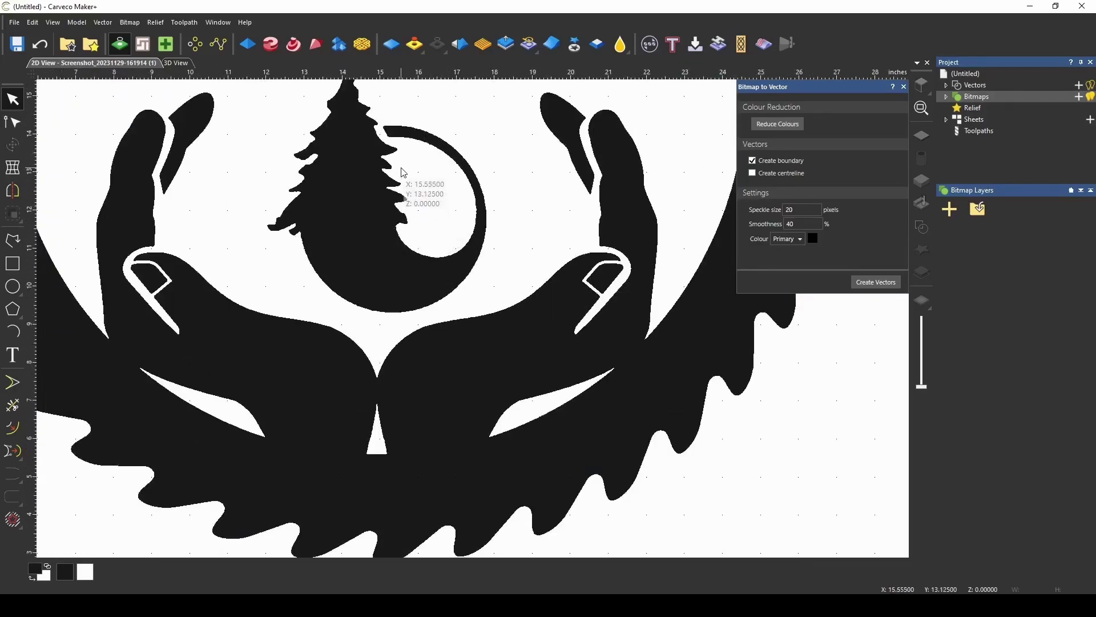
{"action": "scroll", "coordinate": [409, 186], "scroll_direction": "down", "scroll_amount": 5}
{"action": "scroll", "coordinate": [428, 217], "scroll_direction": "up", "scroll_amount": 5}
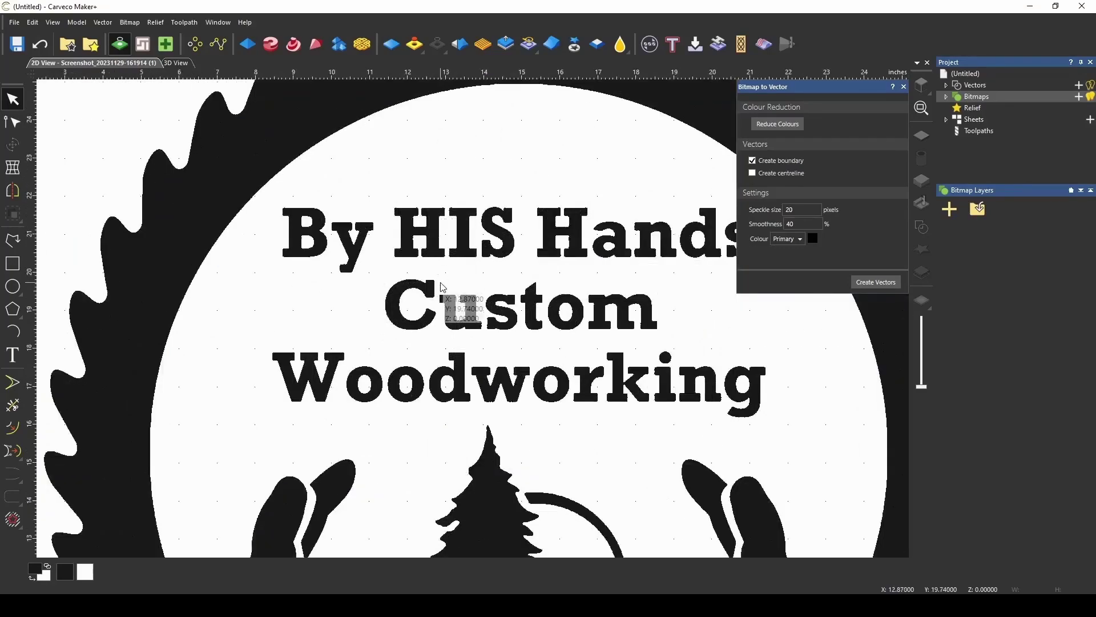
{"action": "scroll", "coordinate": [448, 228], "scroll_direction": "up", "scroll_amount": 3}
{"action": "scroll", "coordinate": [446, 221], "scroll_direction": "up", "scroll_amount": 4}
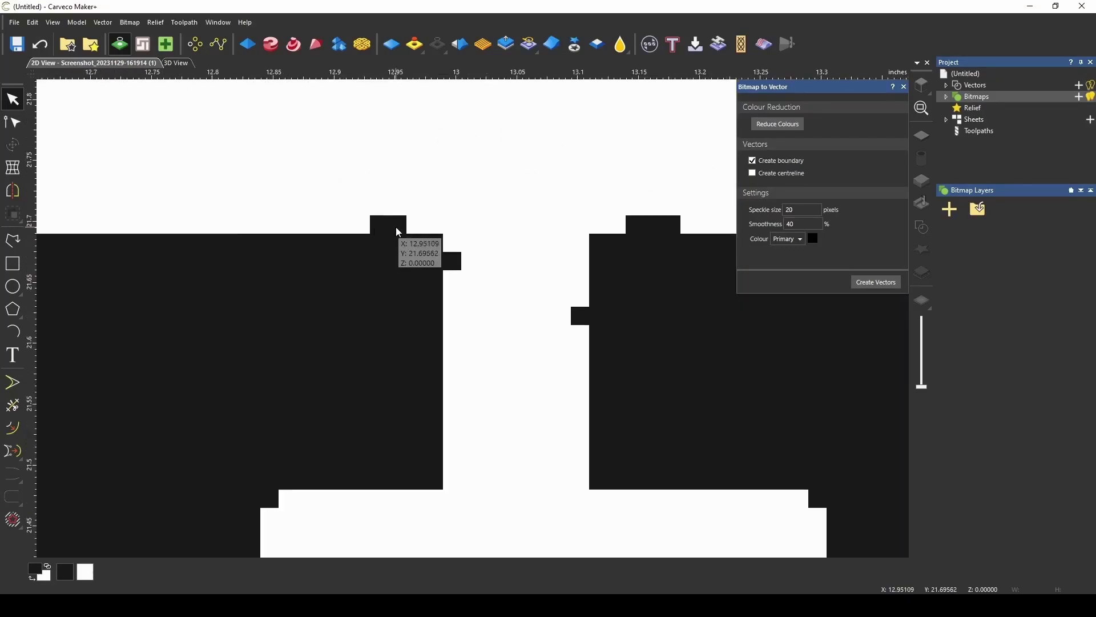
{"action": "scroll", "coordinate": [446, 277], "scroll_direction": "down", "scroll_amount": 6}
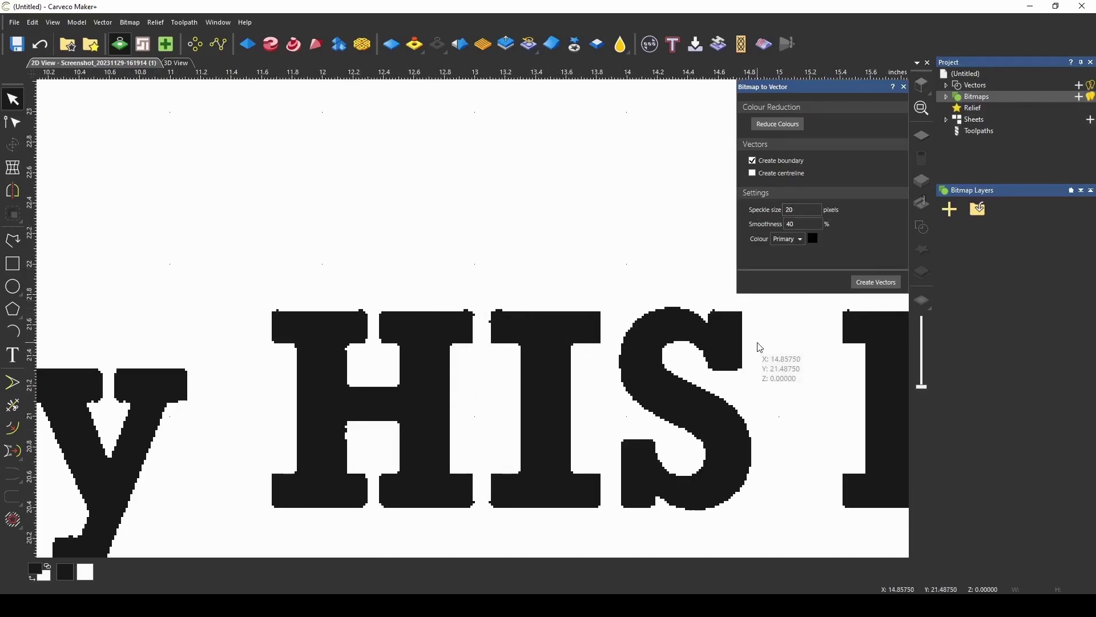
Step: Try creating boundary vectors from the bitmap with 60% smoothness, check the lettering and undo them
{"action": "double_click", "coordinate": [816, 224]}
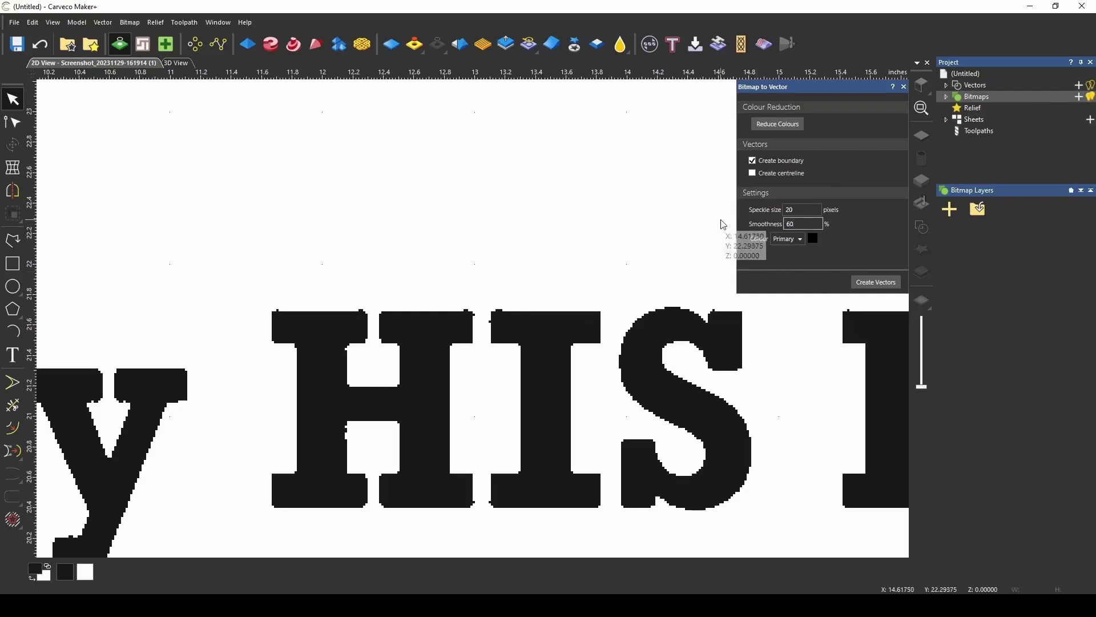
{"action": "left_click", "coordinate": [855, 282]}
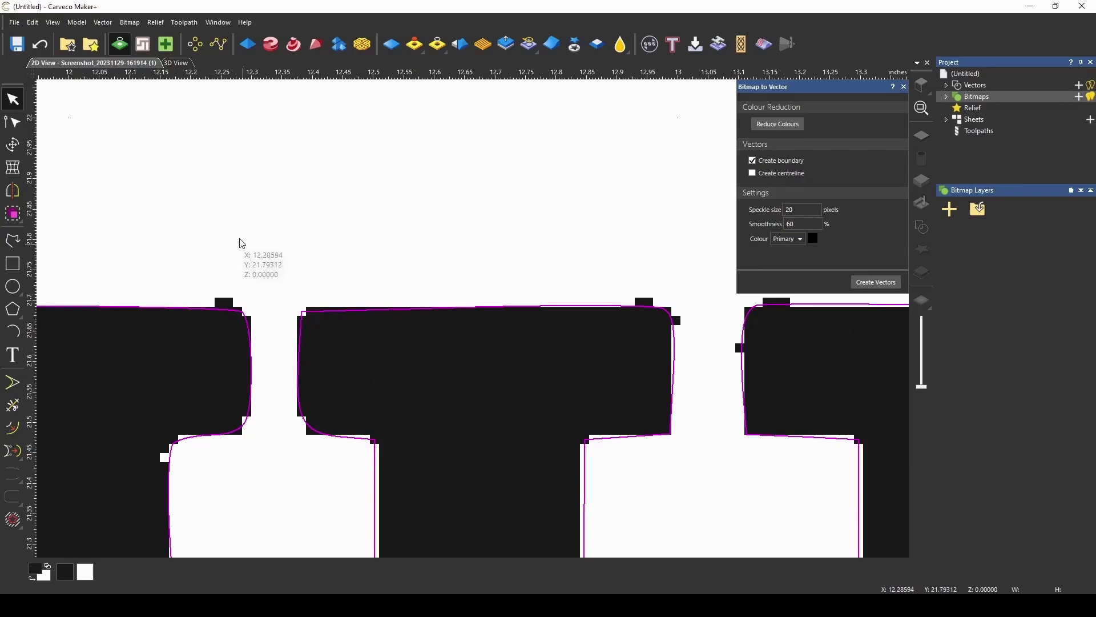
{"action": "left_click", "coordinate": [40, 38]}
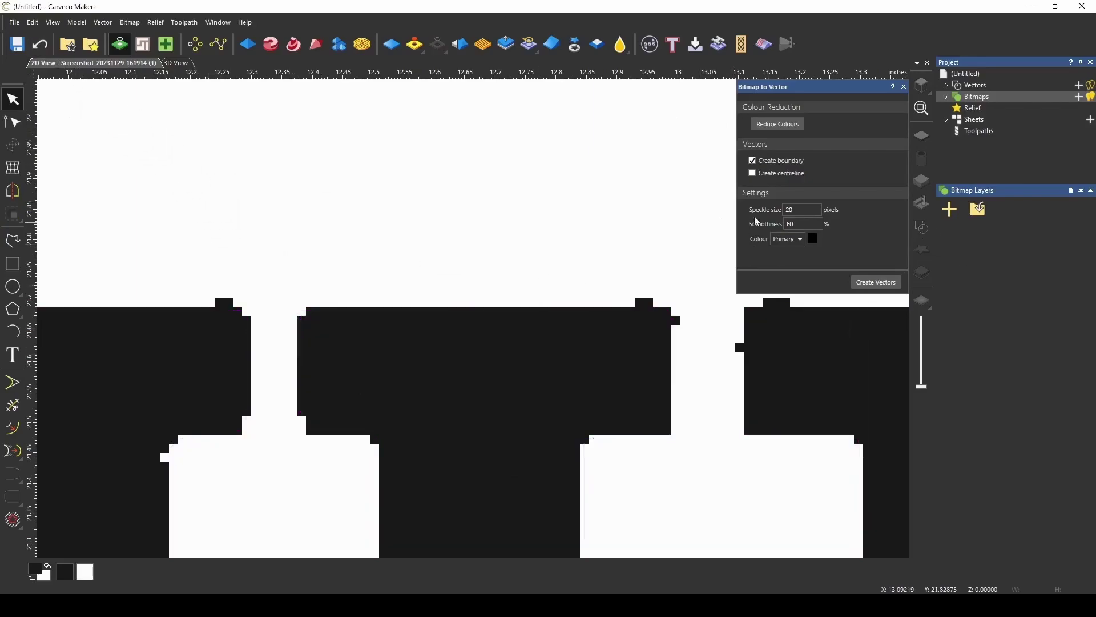
Step: Try creating boundary vectors with 20% smoothness, inspect the corners of the lettering and discard the result
{"action": "left_click_drag", "start_coordinate": [813, 223], "coordinate": [735, 216]}
{"action": "type", "text": "5"}
{"action": "left_click_drag", "start_coordinate": [806, 224], "coordinate": [753, 219]}
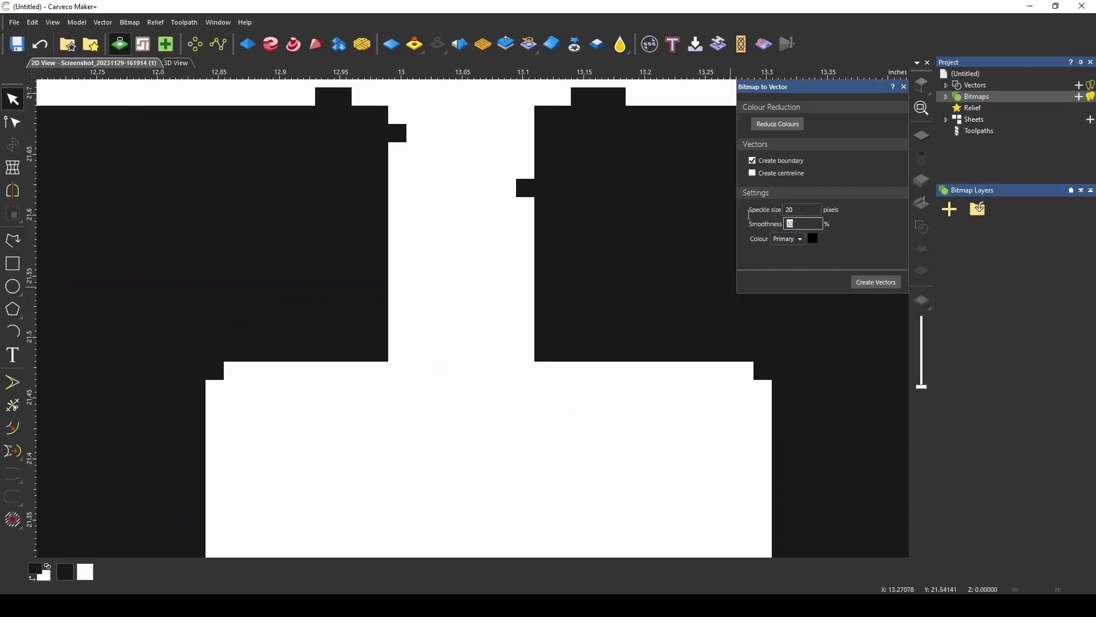
{"action": "left_click", "coordinate": [893, 276]}
{"action": "left_click", "coordinate": [878, 282]}
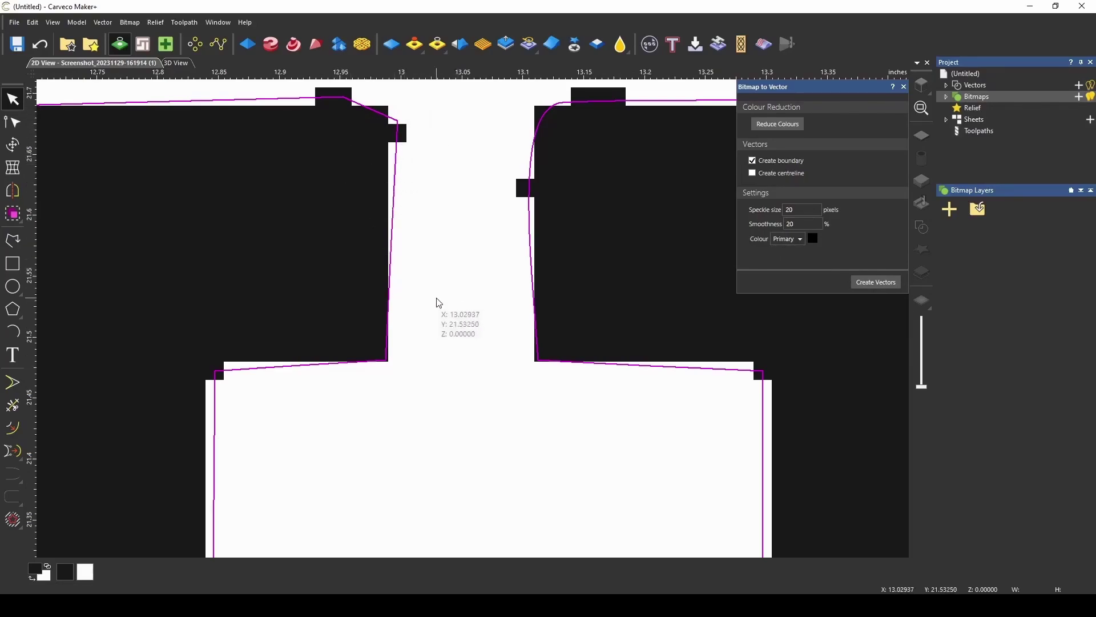
{"action": "scroll", "coordinate": [592, 357], "scroll_direction": "up", "scroll_amount": 2}
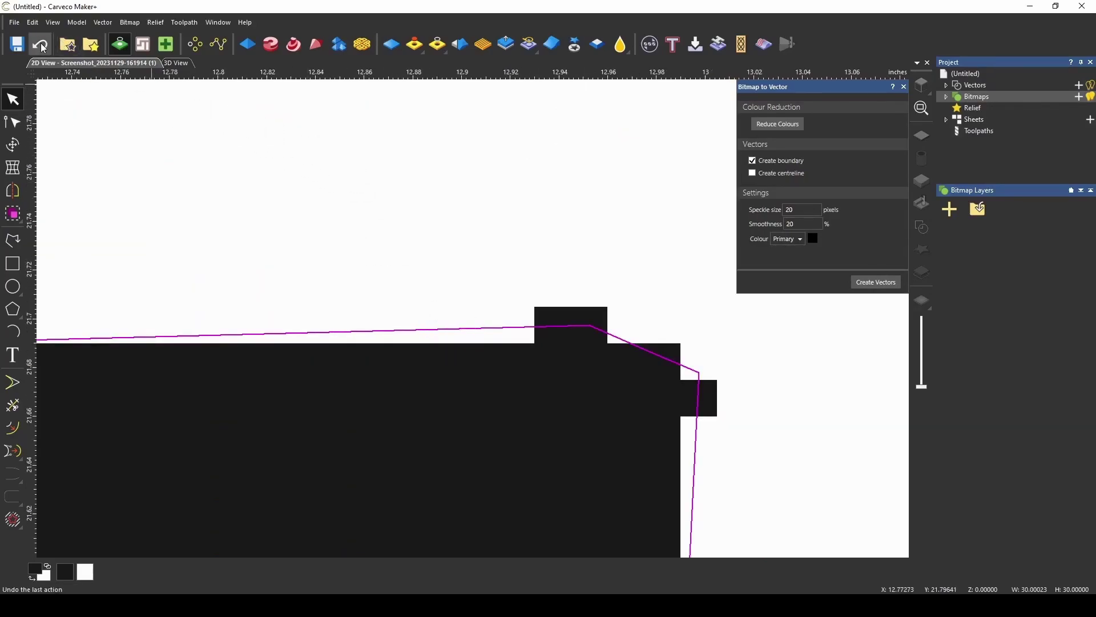
{"action": "key", "text": "Delete"}
Step: Create the boundary vectors with 30% smoothness and show them on the shaded material in the 3D view
{"action": "left_click", "coordinate": [877, 282]}
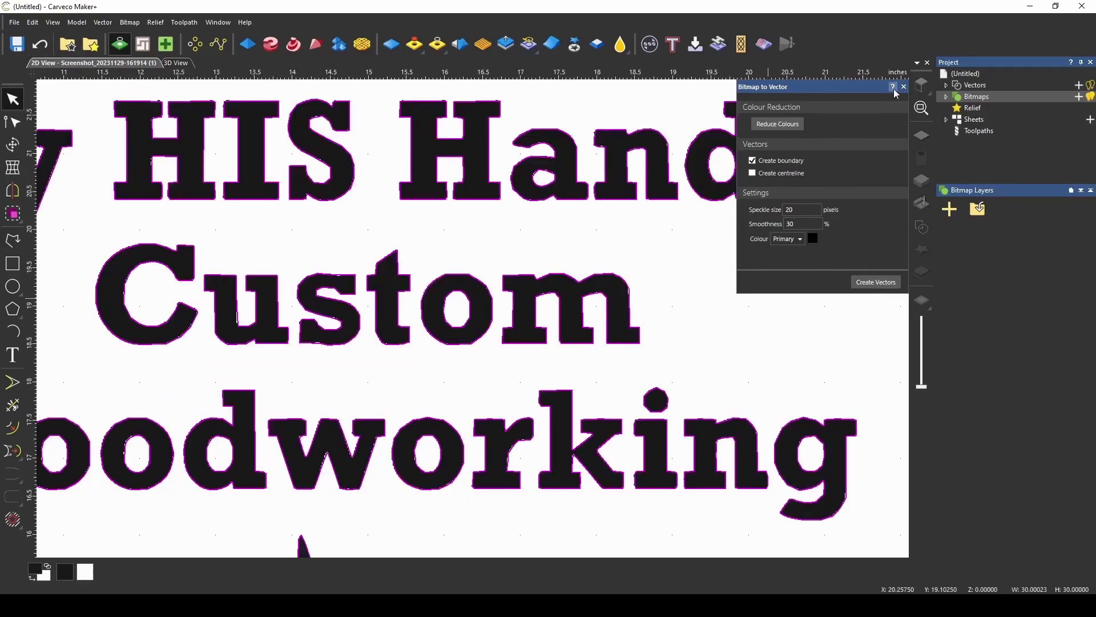
{"action": "left_click", "coordinate": [904, 86]}
{"action": "key", "text": "F3"}
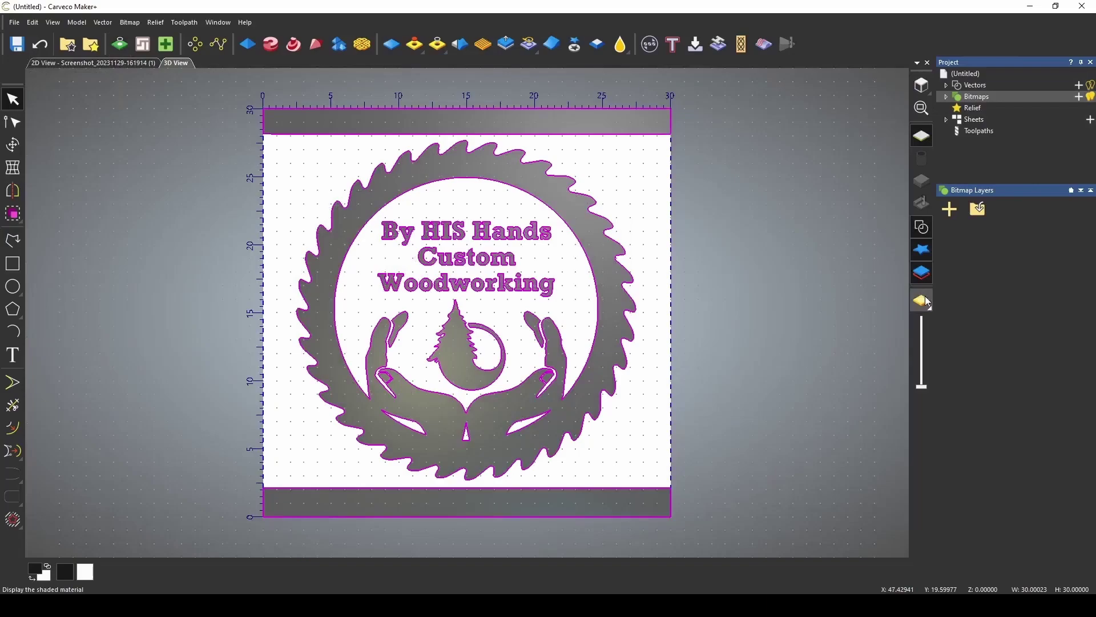
{"action": "left_click", "coordinate": [924, 301]}
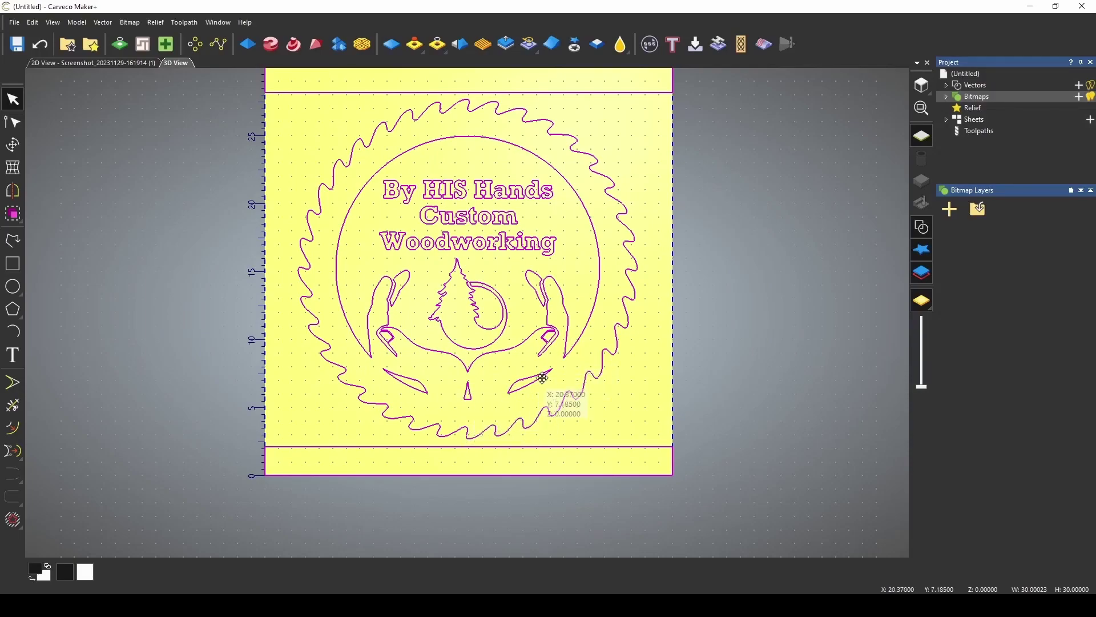
Step: Open the inner outline at its sharp tip beside the right wrist by removing the tip's short span in node editing
{"action": "key", "text": "n"}
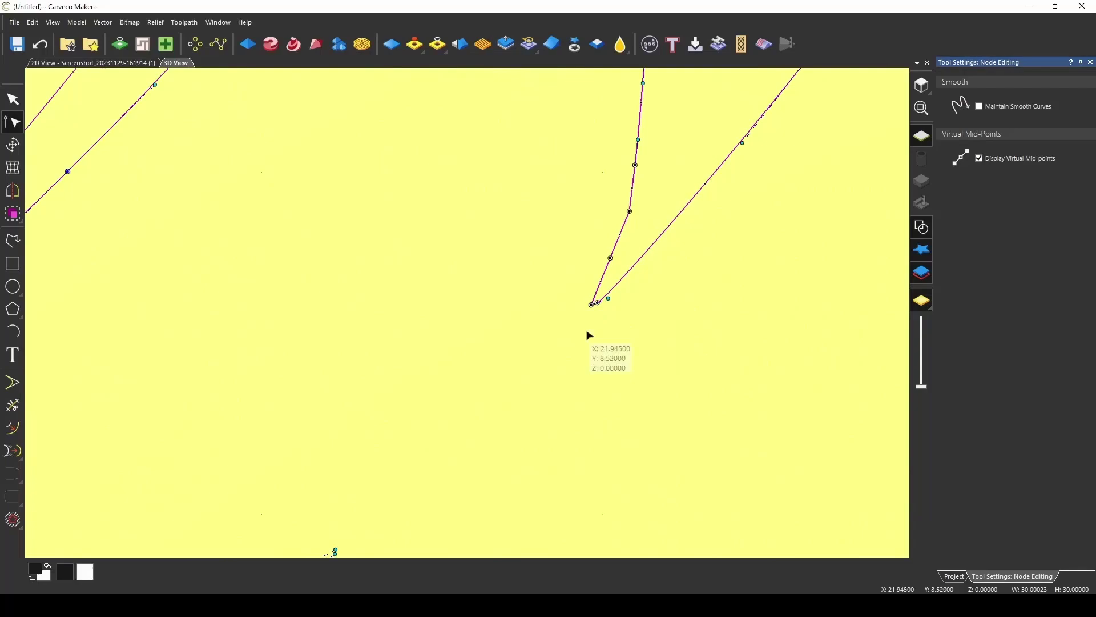
{"action": "scroll", "coordinate": [588, 333], "scroll_direction": "down", "scroll_amount": 3}
{"action": "scroll", "coordinate": [495, 304], "scroll_direction": "up", "scroll_amount": 4}
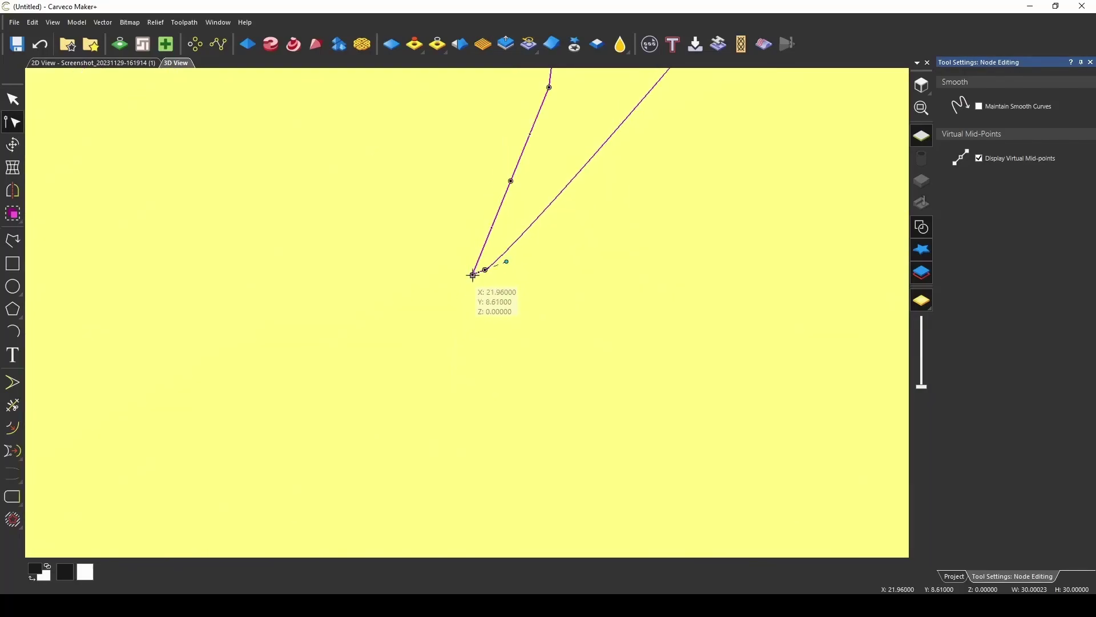
{"action": "scroll", "coordinate": [484, 276], "scroll_direction": "up", "scroll_amount": 5}
{"action": "key", "text": "r"}
Step: Cut open the upper tip of the leaf-shaped opening below the right hand by deleting its short end span
{"action": "scroll", "coordinate": [475, 296], "scroll_direction": "down", "scroll_amount": 5}
{"action": "scroll", "coordinate": [378, 398], "scroll_direction": "up", "scroll_amount": 5}
{"action": "left_click", "coordinate": [377, 398]}
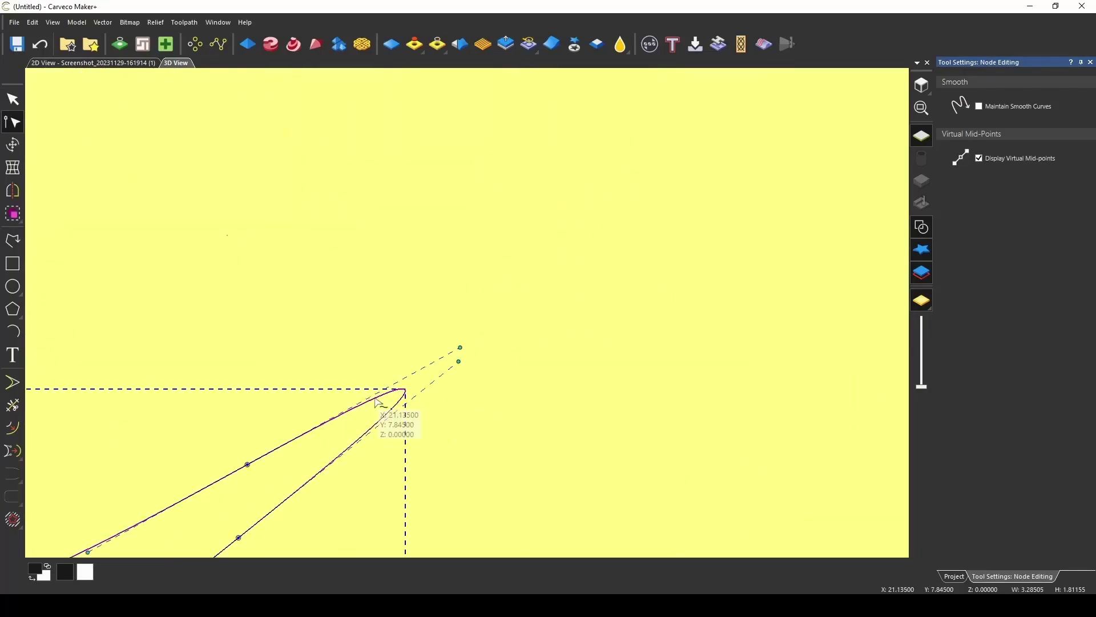
{"action": "scroll", "coordinate": [376, 402], "scroll_direction": "down", "scroll_amount": 4}
{"action": "key", "text": "c"}
{"action": "left_click", "coordinate": [415, 374]}
{"action": "key", "text": "Delete"}
Step: Select the opened inner outline and leaf-shaped vector, and join their first pair of open ends with a smooth curve
{"action": "scroll", "coordinate": [419, 378], "scroll_direction": "down", "scroll_amount": 5}
{"action": "left_click", "coordinate": [553, 234]}
{"action": "left_click", "coordinate": [429, 346], "text": "shift"}
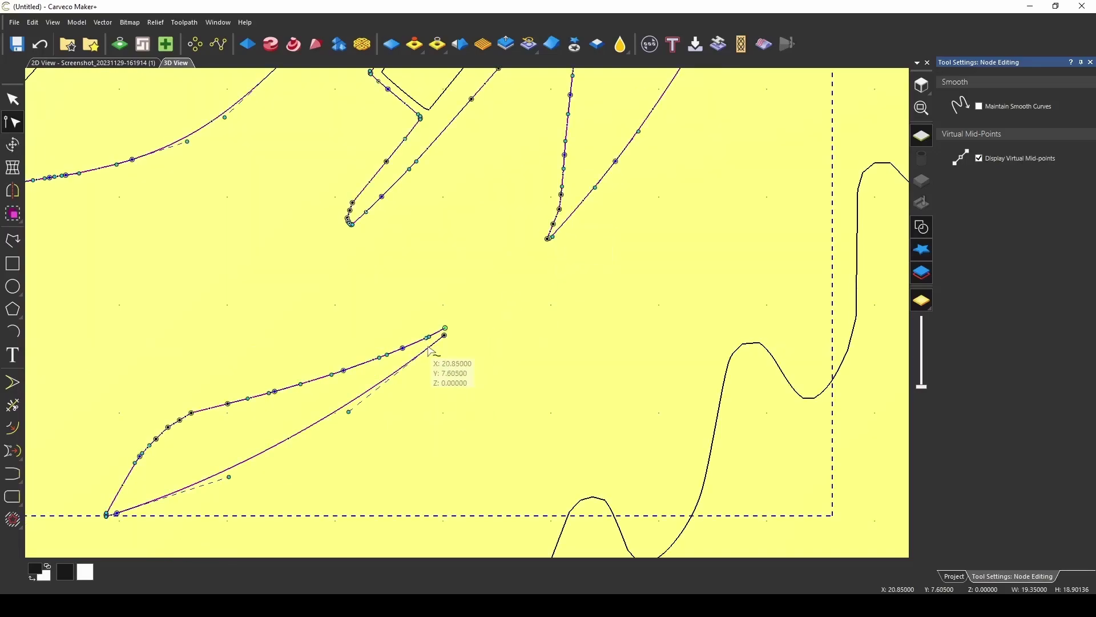
{"action": "mouse_move", "coordinate": [12, 474]}
{"action": "scroll", "coordinate": [565, 289], "scroll_direction": "up", "scroll_amount": 3}
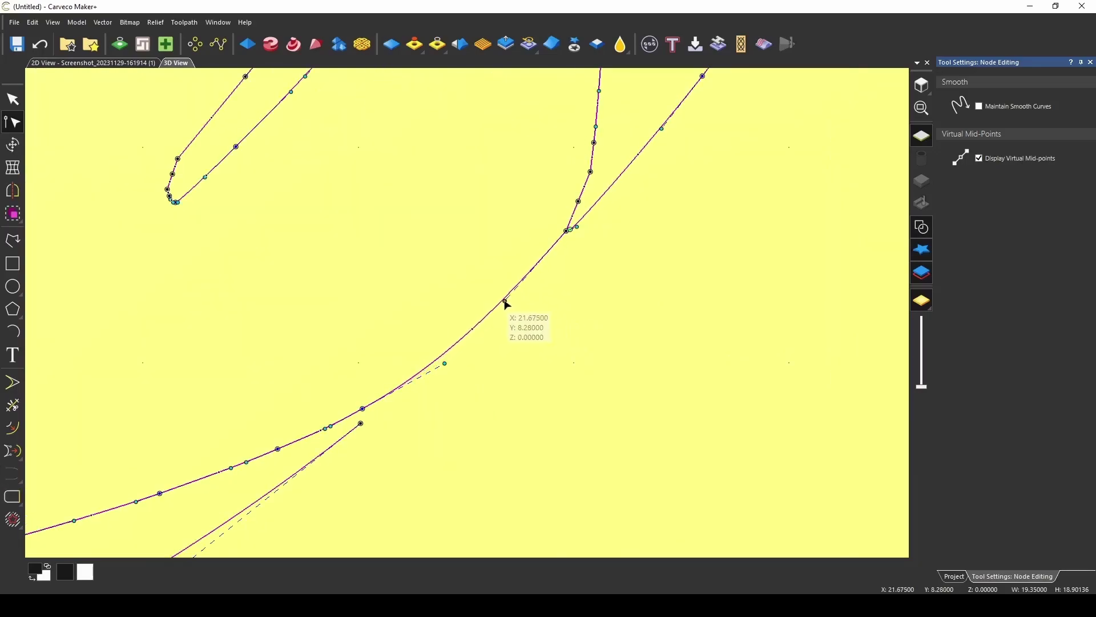
Step: Join the remaining open ends between the wrist tip and the leaf-shaped opening with a second smooth curve
{"action": "scroll", "coordinate": [638, 186], "scroll_direction": "up", "scroll_amount": 4}
{"action": "scroll", "coordinate": [585, 249], "scroll_direction": "down", "scroll_amount": 4}
{"action": "scroll", "coordinate": [259, 443], "scroll_direction": "up", "scroll_amount": 3}
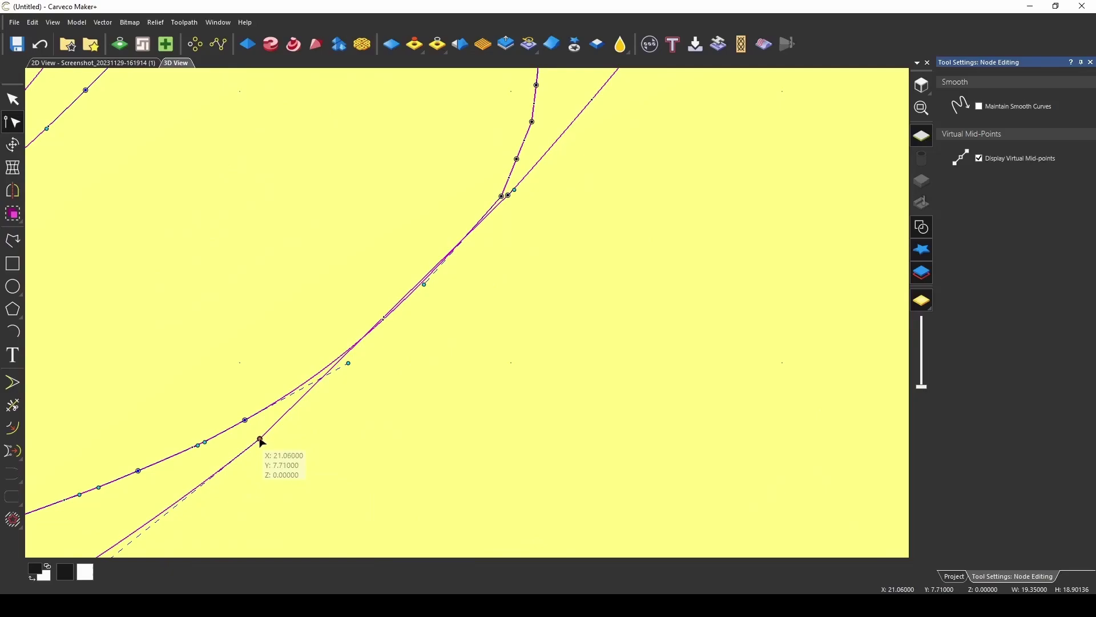
{"action": "scroll", "coordinate": [512, 197], "scroll_direction": "down", "scroll_amount": 3}
{"action": "scroll", "coordinate": [384, 361], "scroll_direction": "up", "scroll_amount": 3}
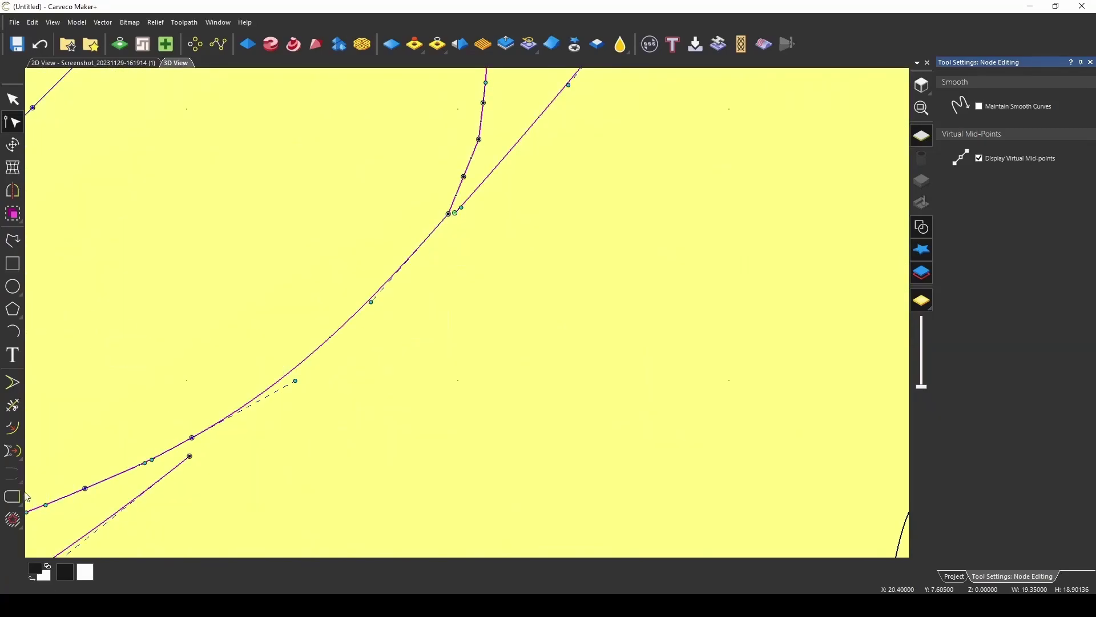
{"action": "scroll", "coordinate": [262, 220], "scroll_direction": "down", "scroll_amount": 3}
{"action": "scroll", "coordinate": [551, 460], "scroll_direction": "up", "scroll_amount": 4}
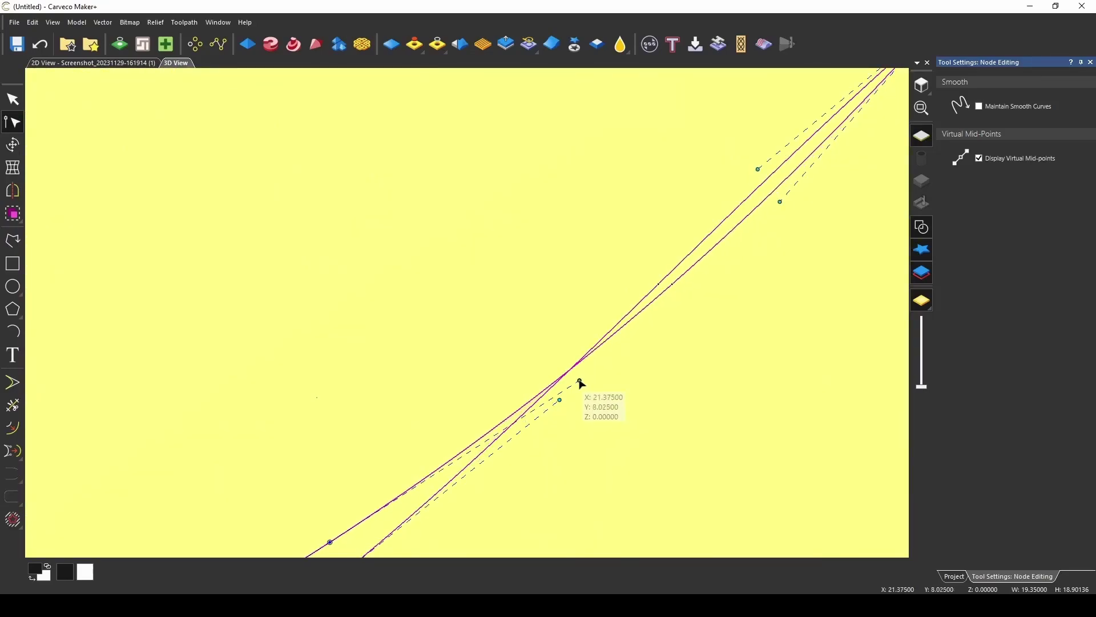
Step: Remove the short span at the lower tip of the leaf-shaped opening under the right hand
{"action": "scroll", "coordinate": [710, 188], "scroll_direction": "down", "scroll_amount": 4}
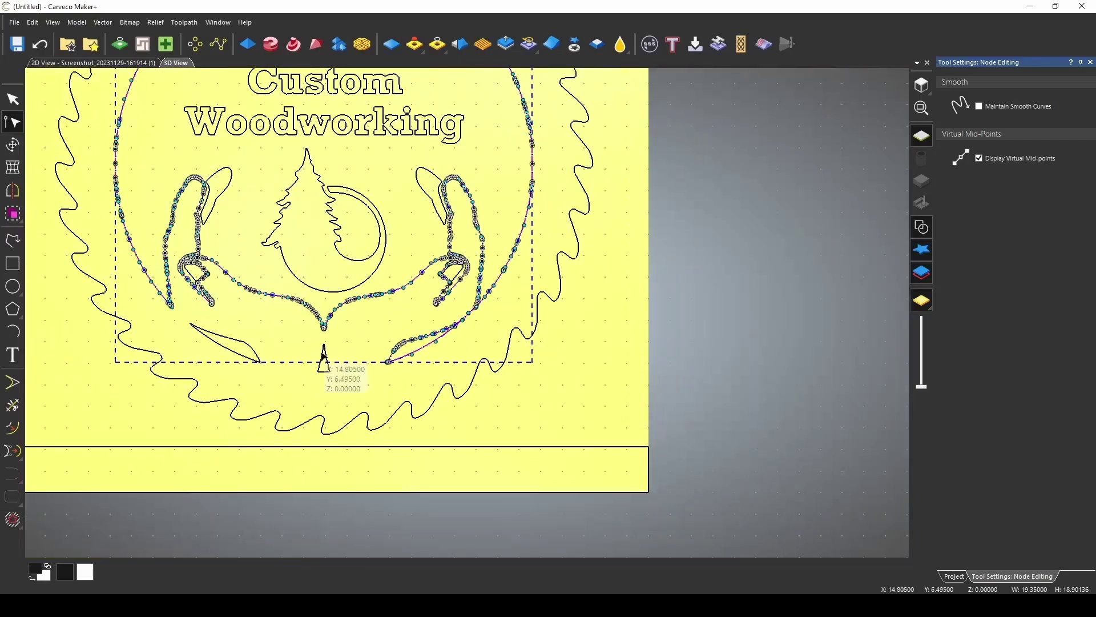
{"action": "scroll", "coordinate": [323, 356], "scroll_direction": "up", "scroll_amount": 5}
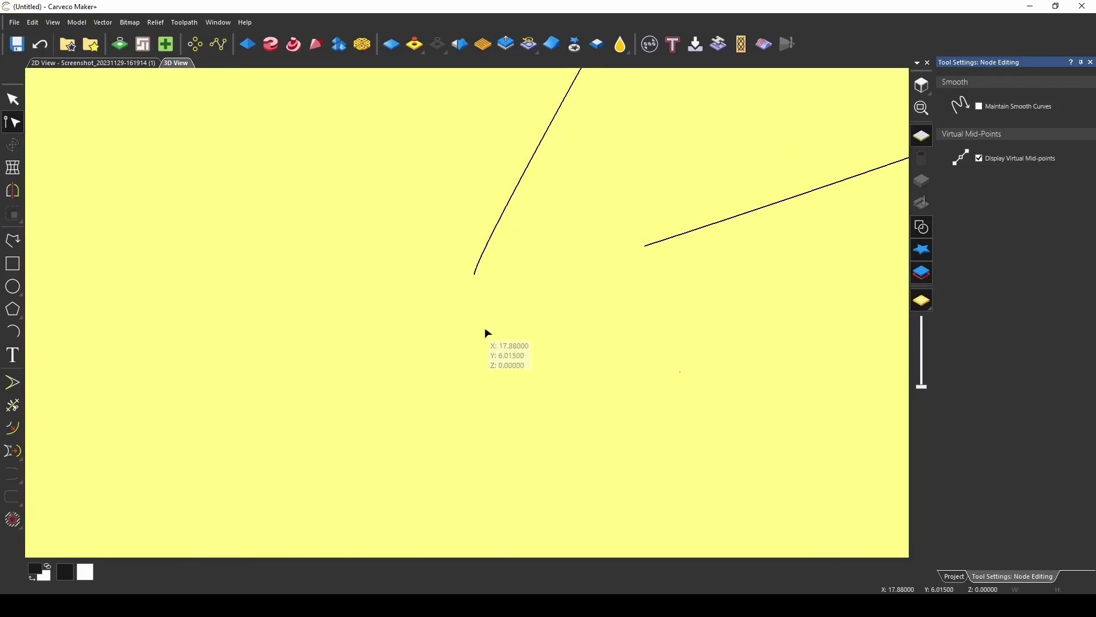
{"action": "scroll", "coordinate": [488, 333], "scroll_direction": "down", "scroll_amount": 3}
Step: Cut and delete the short span at the lower-right corner of the small triangle between the wrists
{"action": "scroll", "coordinate": [343, 331], "scroll_direction": "up", "scroll_amount": 5}
{"action": "left_click", "coordinate": [364, 333]}
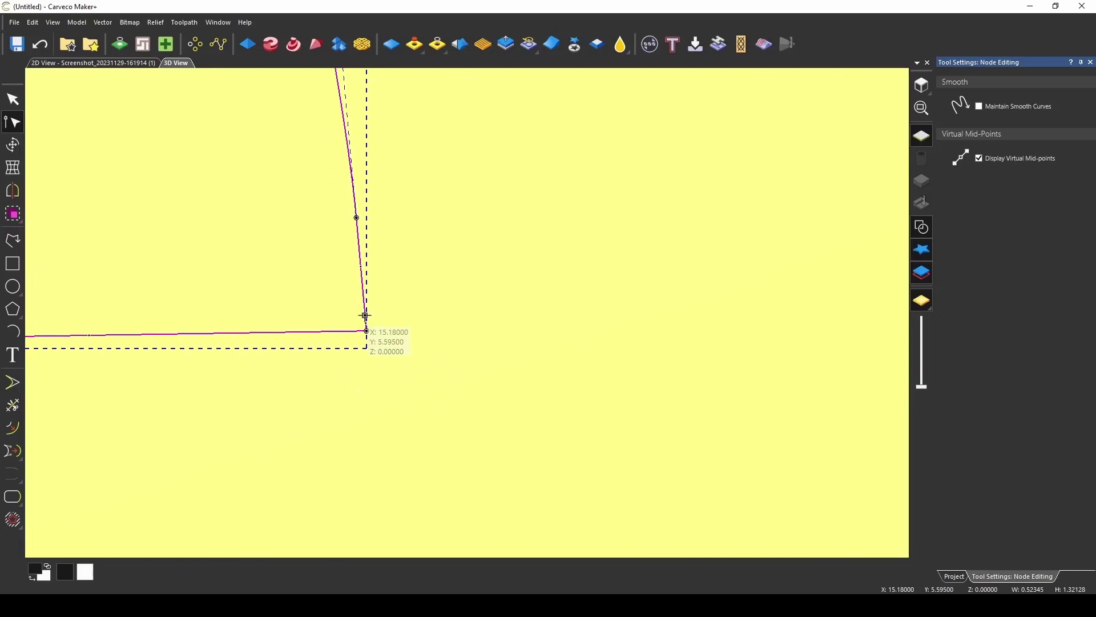
{"action": "scroll", "coordinate": [364, 327], "scroll_direction": "up", "scroll_amount": 4}
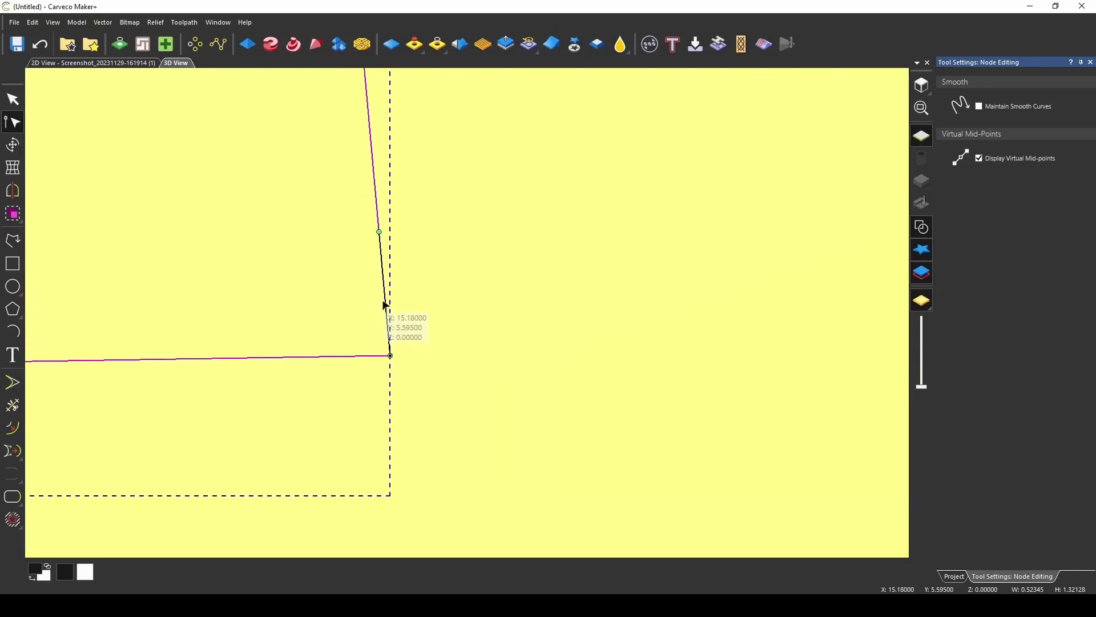
{"action": "left_click", "coordinate": [388, 307]}
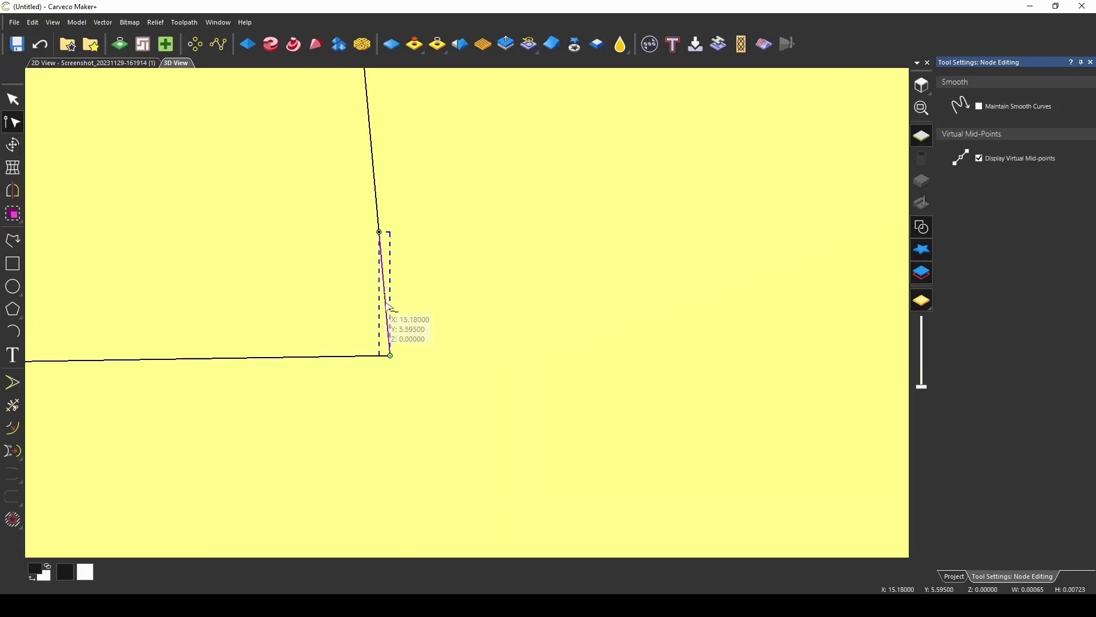
{"action": "key", "text": "Delete"}
{"action": "scroll", "coordinate": [384, 311], "scroll_direction": "down", "scroll_amount": 2}
{"action": "key", "text": "ctrl+z"}
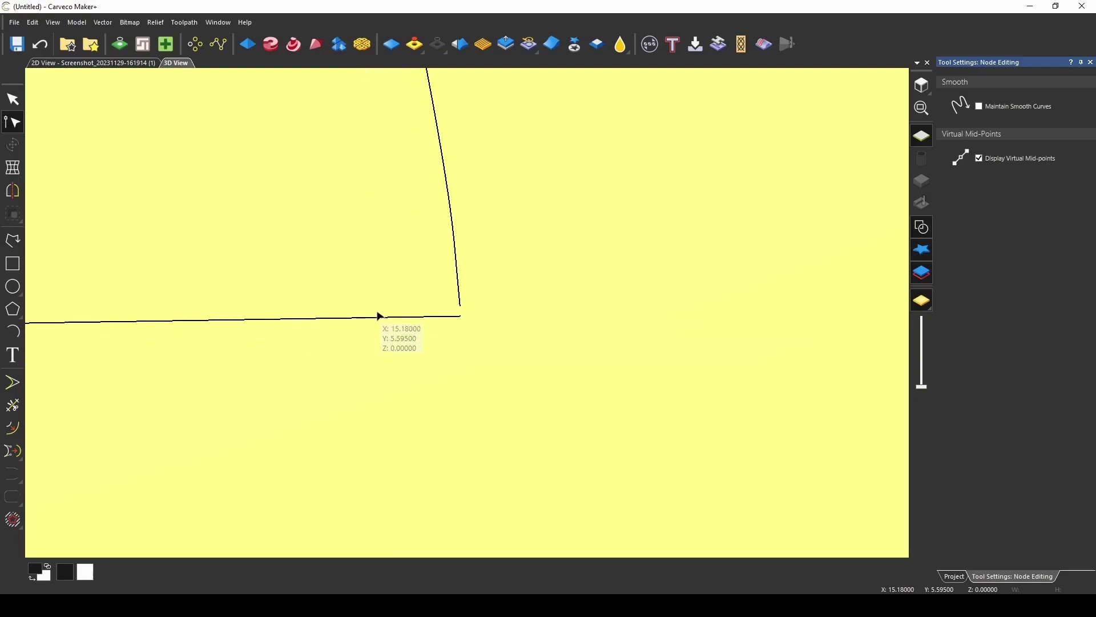
Step: Cut and remove the short span at the lower-left corner of the small triangle between the wrists
{"action": "scroll", "coordinate": [379, 314], "scroll_direction": "down", "scroll_amount": 1}
{"action": "scroll", "coordinate": [311, 323], "scroll_direction": "up", "scroll_amount": 4}
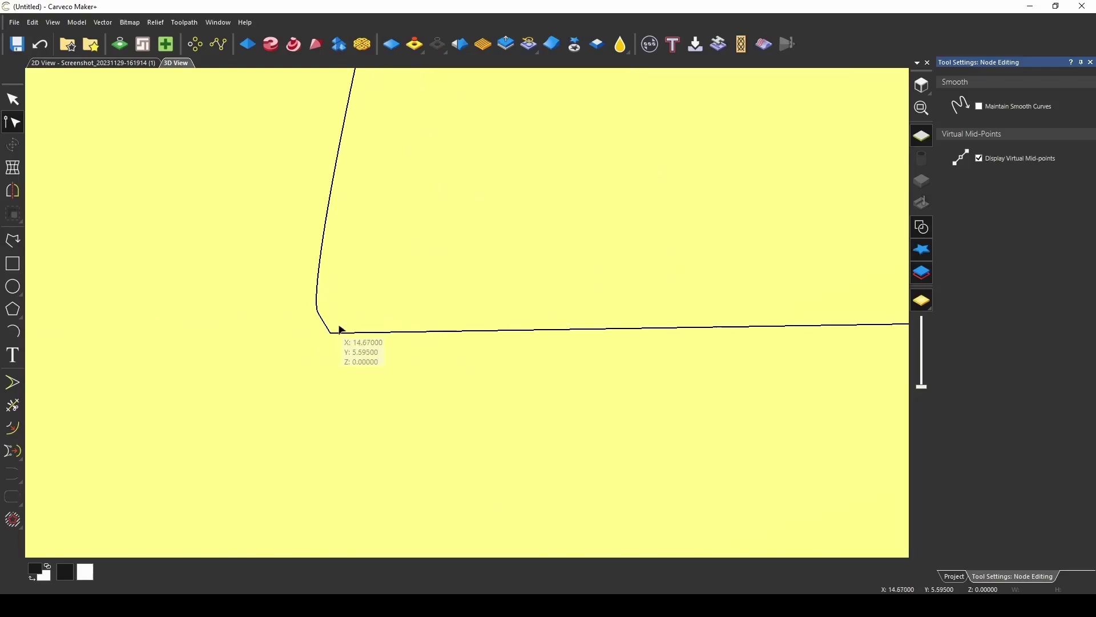
{"action": "left_click", "coordinate": [350, 335]}
{"action": "scroll", "coordinate": [319, 326], "scroll_direction": "up", "scroll_amount": 5}
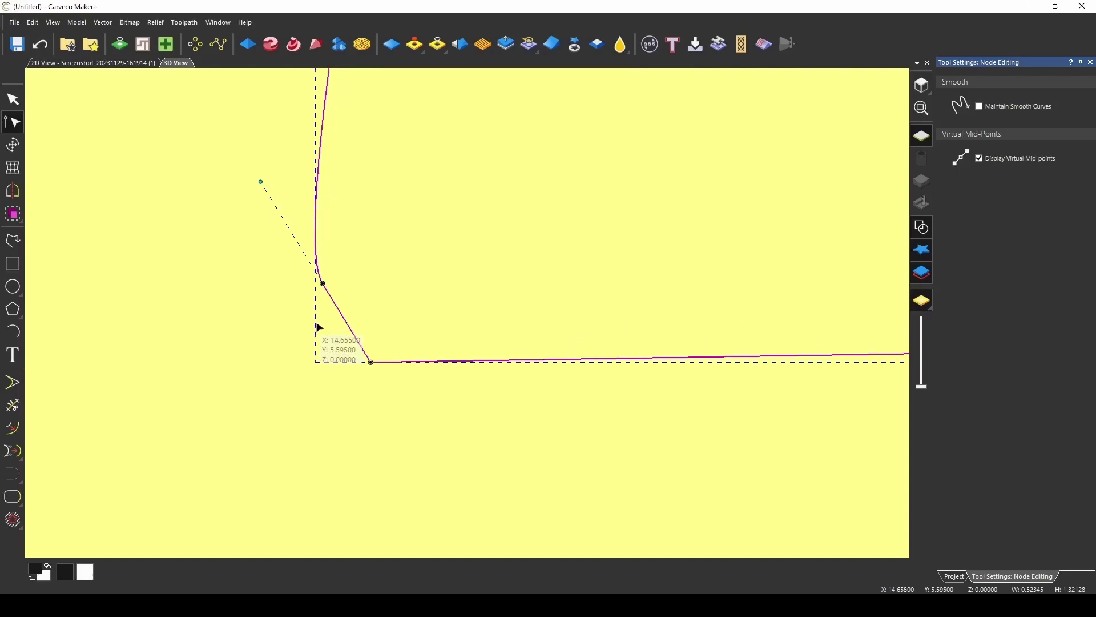
{"action": "scroll", "coordinate": [319, 327], "scroll_direction": "down", "scroll_amount": 5}
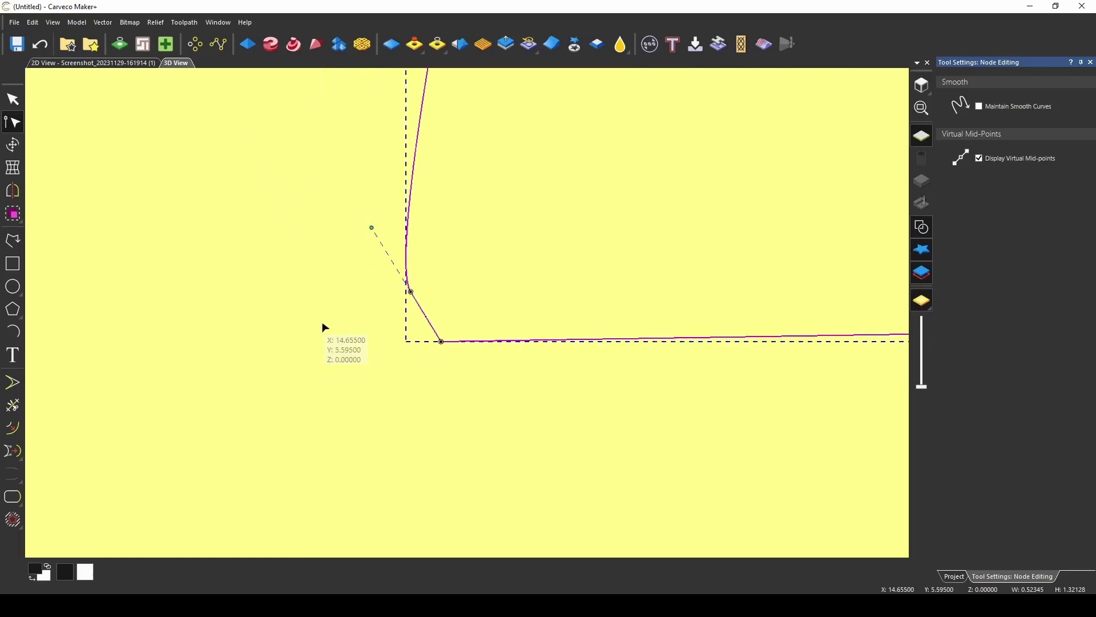
{"action": "scroll", "coordinate": [457, 308], "scroll_direction": "up", "scroll_amount": 5}
{"action": "left_click", "coordinate": [451, 328]}
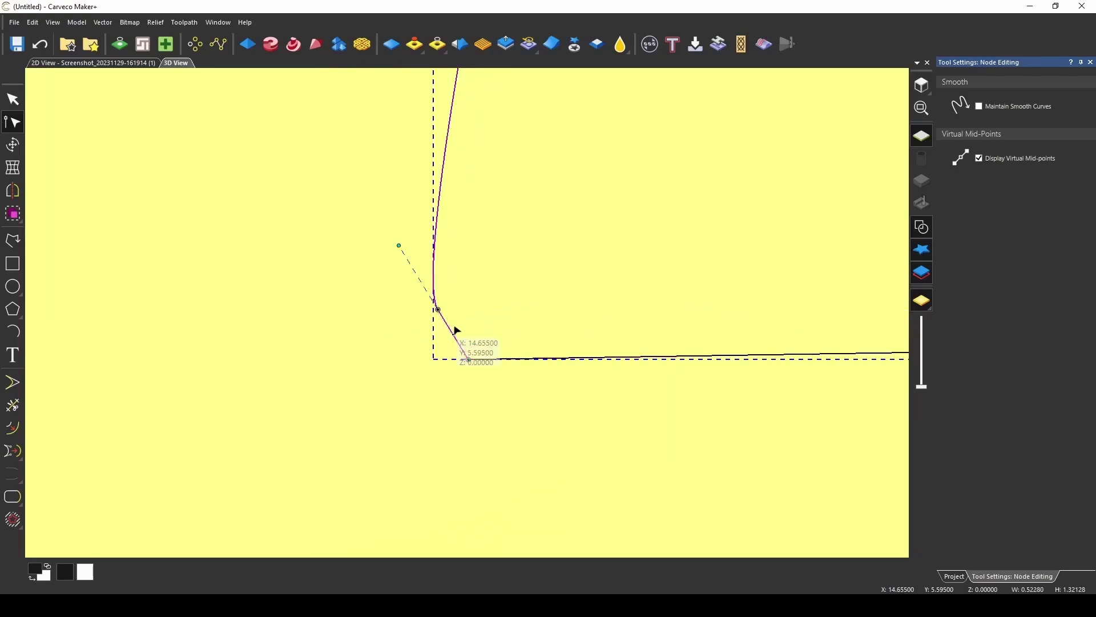
{"action": "scroll", "coordinate": [451, 320], "scroll_direction": "down", "scroll_amount": 10}
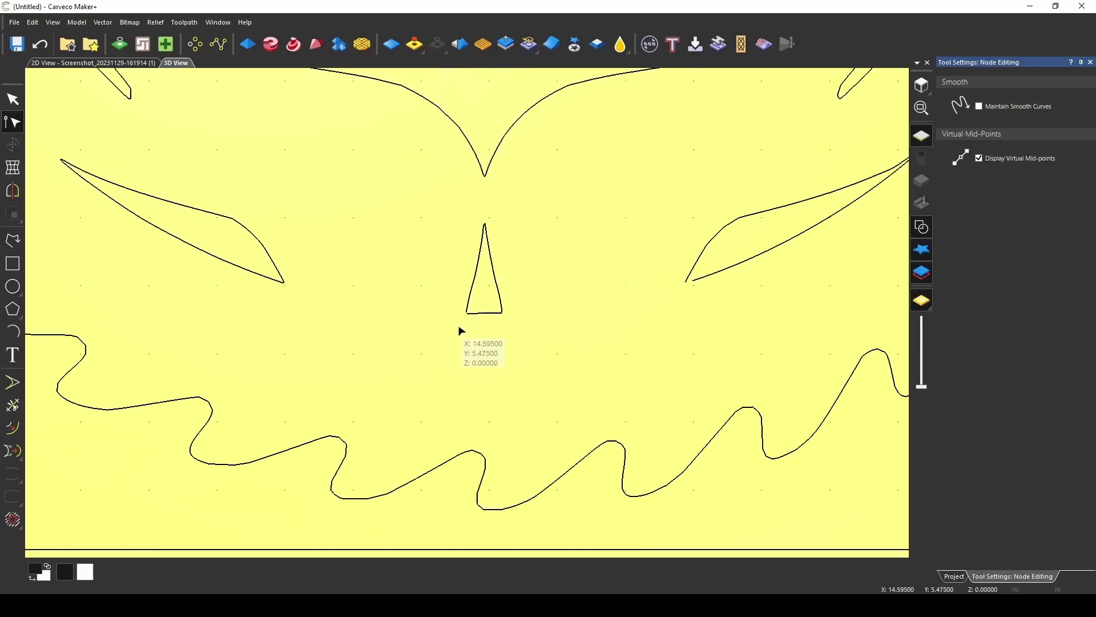
Step: Undo the last edit, and join the triangle's lower-right end to the right leaf-shaped opening with a smooth curve
{"action": "scroll", "coordinate": [440, 331], "scroll_direction": "up", "scroll_amount": 3}
{"action": "left_click", "coordinate": [40, 44]}
{"action": "scroll", "coordinate": [450, 329], "scroll_direction": "up", "scroll_amount": 10}
{"action": "left_click", "coordinate": [378, 280]}
{"action": "scroll", "coordinate": [426, 314], "scroll_direction": "down", "scroll_amount": 10}
{"action": "left_click", "coordinate": [13, 474]}
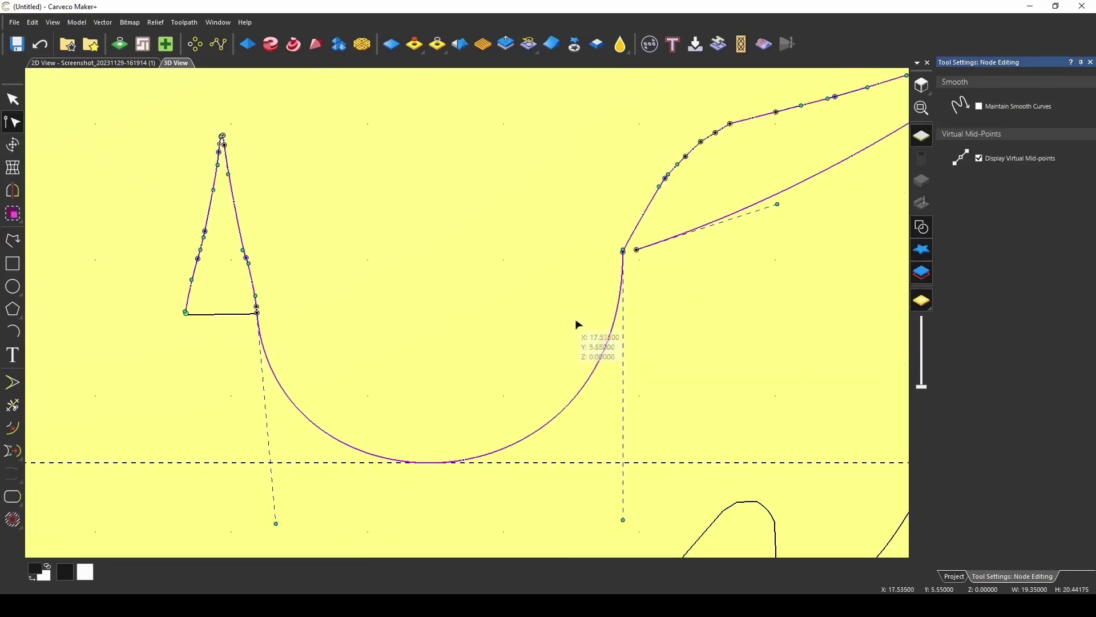
Step: Flatten the new curve between the triangle and the right leaf-shaped opening by repositioning its control handles
{"action": "scroll", "coordinate": [343, 514], "scroll_direction": "up", "scroll_amount": 1}
{"action": "left_click_drag", "start_coordinate": [360, 524], "coordinate": [468, 233]}
{"action": "left_click_drag", "start_coordinate": [795, 518], "coordinate": [599, 223]}
{"action": "left_click_drag", "start_coordinate": [463, 235], "coordinate": [495, 231]}
Step: Join the triangle's base line to the outline and bridge its gap to the right leaf-shaped opening with smooth curves
{"action": "scroll", "coordinate": [335, 255], "scroll_direction": "up", "scroll_amount": 10}
{"action": "left_click", "coordinate": [369, 359]}
{"action": "left_click", "coordinate": [465, 319], "text": "shift"}
{"action": "scroll", "coordinate": [466, 314], "scroll_direction": "down", "scroll_amount": 10}
{"action": "left_click", "coordinate": [13, 474]}
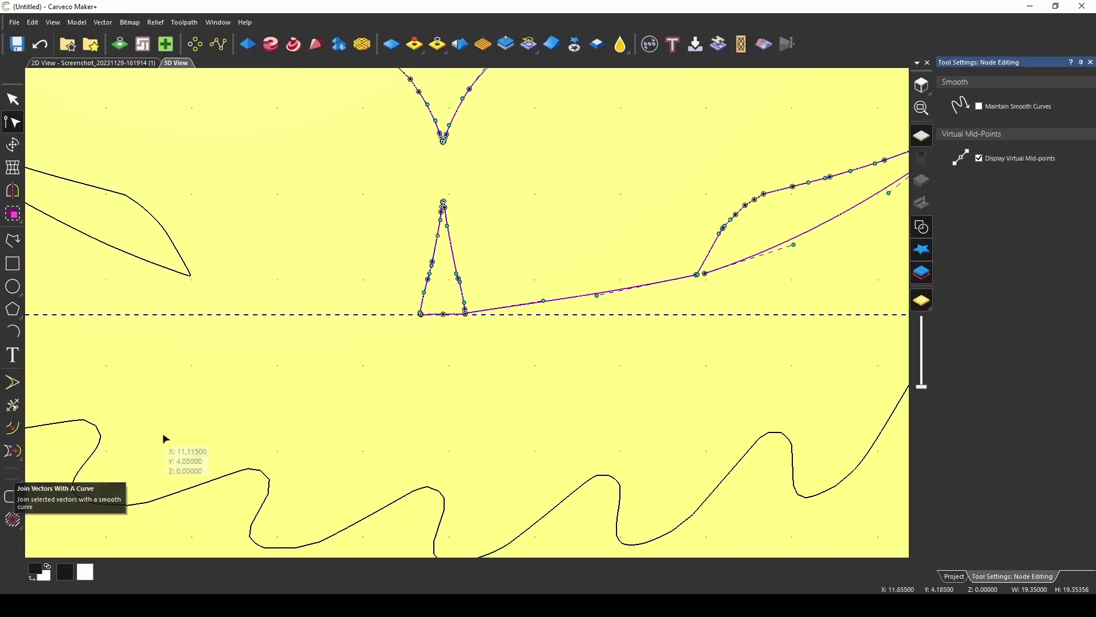
{"action": "scroll", "coordinate": [450, 314], "scroll_direction": "up", "scroll_amount": 5}
{"action": "scroll", "coordinate": [177, 293], "scroll_direction": "up", "scroll_amount": 5}
{"action": "scroll", "coordinate": [468, 417], "scroll_direction": "down", "scroll_amount": 5}
{"action": "scroll", "coordinate": [501, 313], "scroll_direction": "up", "scroll_amount": 5}
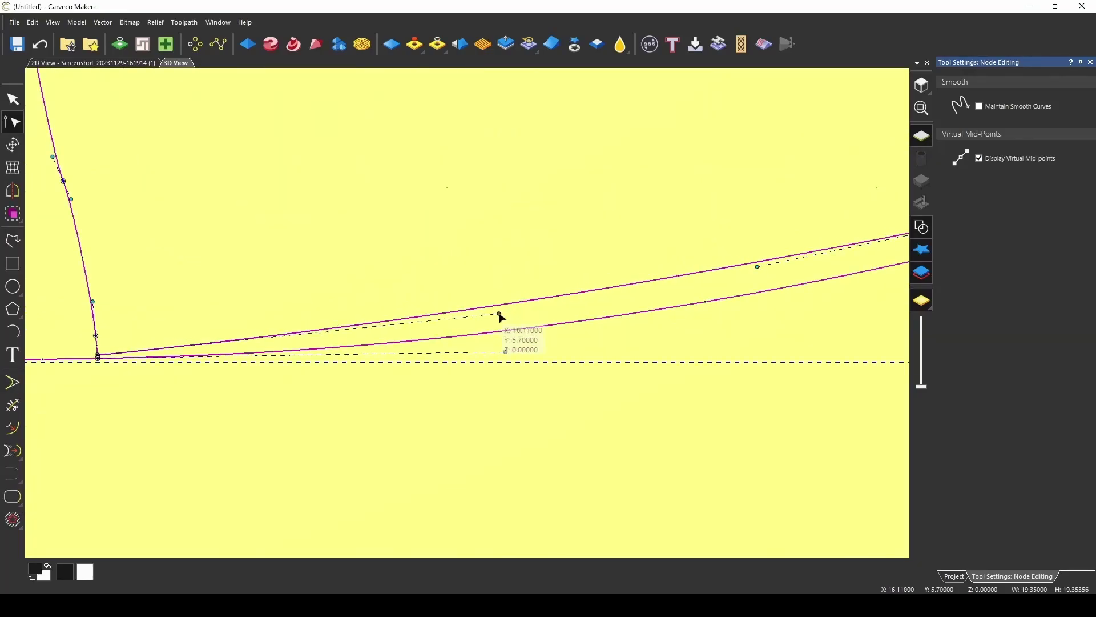
{"action": "scroll", "coordinate": [628, 354], "scroll_direction": "down", "scroll_amount": 2}
Step: Cut and remove the short span at the lower-right tip of the left leaf-shaped opening
{"action": "scroll", "coordinate": [736, 363], "scroll_direction": "down", "scroll_amount": 4}
{"action": "left_click", "coordinate": [385, 318]}
{"action": "scroll", "coordinate": [384, 318], "scroll_direction": "up", "scroll_amount": 6}
{"action": "left_click", "coordinate": [386, 350]}
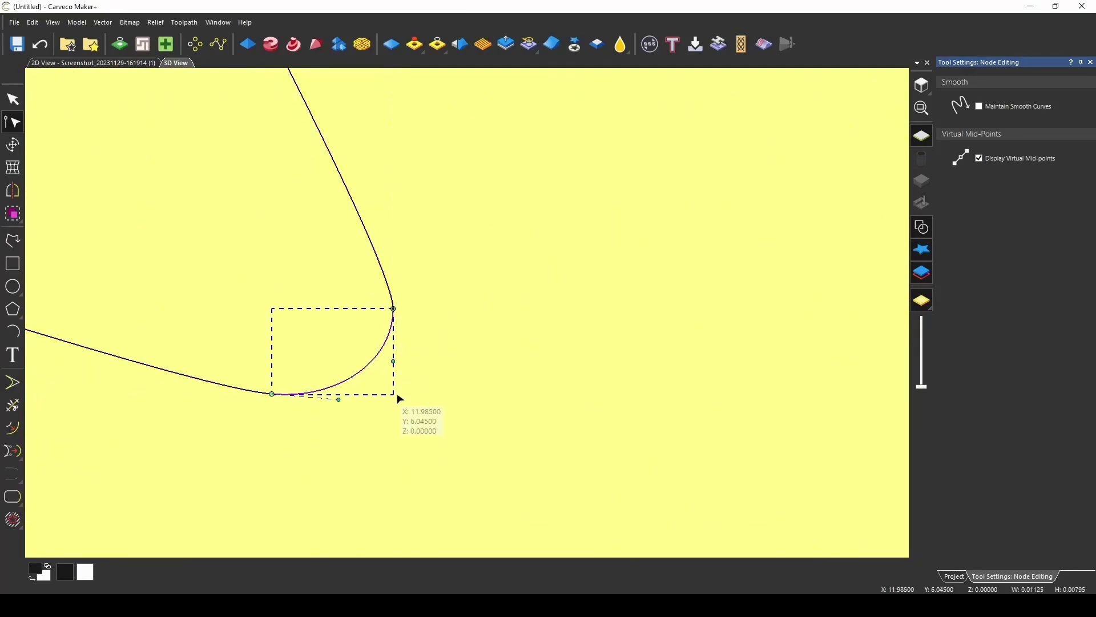
Step: Join the left leaf-shaped opening to the triangle's lower-left corner, and close the remaining gap between them with smooth curves
{"action": "scroll", "coordinate": [397, 394], "scroll_direction": "down", "scroll_amount": 6}
{"action": "left_click", "coordinate": [753, 383], "text": "shift"}
{"action": "left_click", "coordinate": [13, 474]}
{"action": "scroll", "coordinate": [756, 416], "scroll_direction": "up", "scroll_amount": 4}
{"action": "scroll", "coordinate": [289, 452], "scroll_direction": "down", "scroll_amount": 4}
{"action": "scroll", "coordinate": [431, 313], "scroll_direction": "up", "scroll_amount": 4}
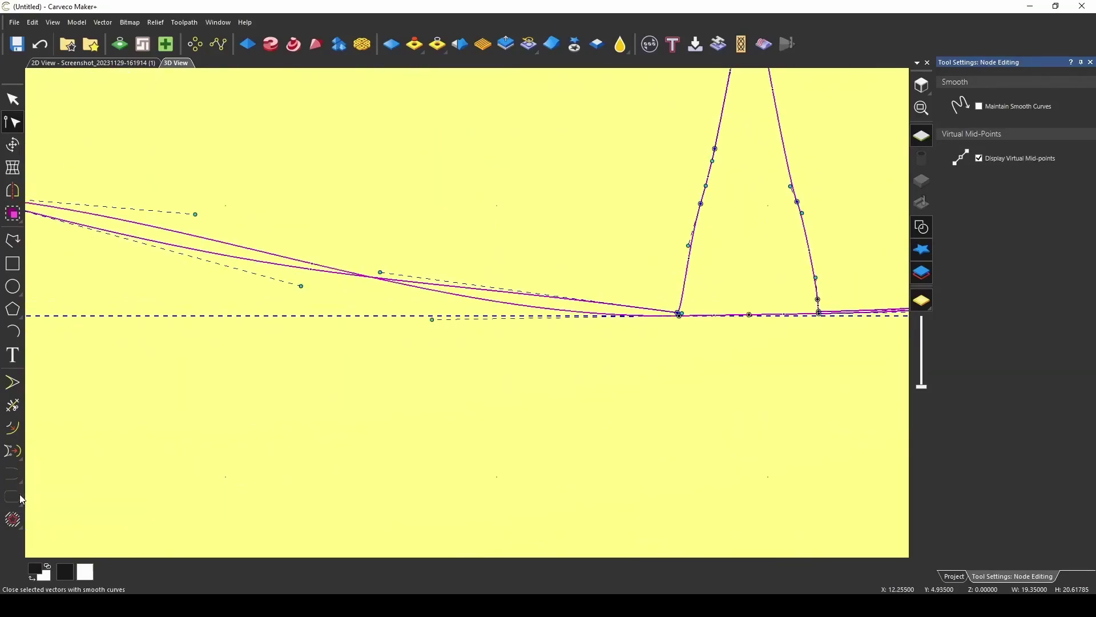
{"action": "scroll", "coordinate": [511, 444], "scroll_direction": "up", "scroll_amount": 2}
{"action": "scroll", "coordinate": [348, 318], "scroll_direction": "down", "scroll_amount": 3}
{"action": "scroll", "coordinate": [675, 411], "scroll_direction": "up", "scroll_amount": 3}
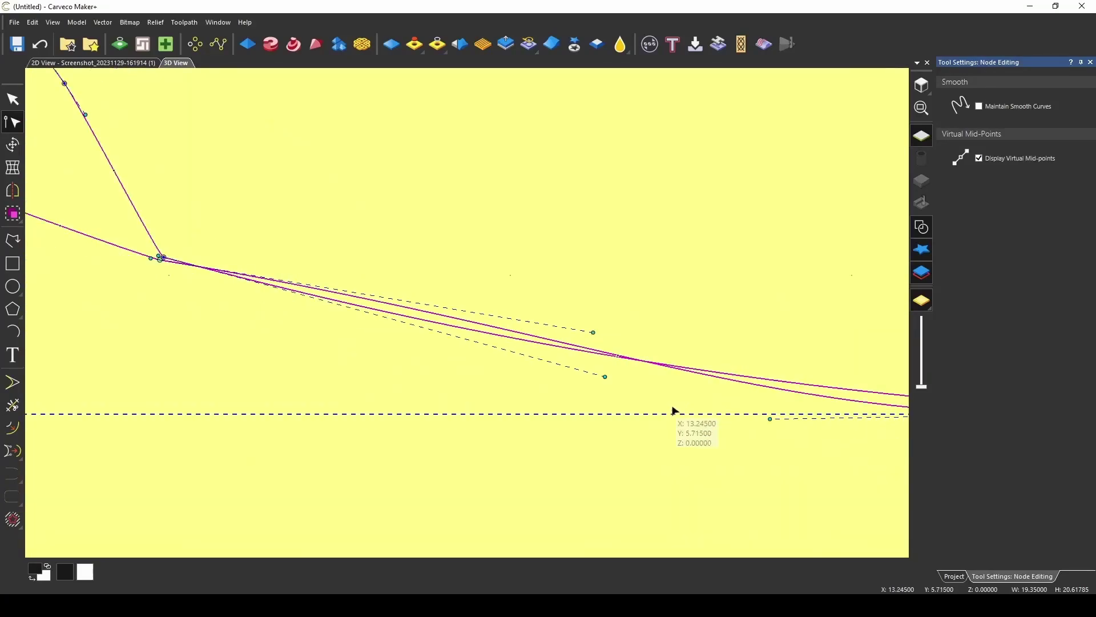
{"action": "scroll", "coordinate": [195, 309], "scroll_direction": "down", "scroll_amount": 3}
{"action": "scroll", "coordinate": [212, 270], "scroll_direction": "up", "scroll_amount": 5}
{"action": "left_click", "coordinate": [12, 496]}
Step: Reshape the upper connecting curve between the left leaf-shaped opening and the triangle by moving its control handles
{"action": "scroll", "coordinate": [286, 292], "scroll_direction": "down", "scroll_amount": 3}
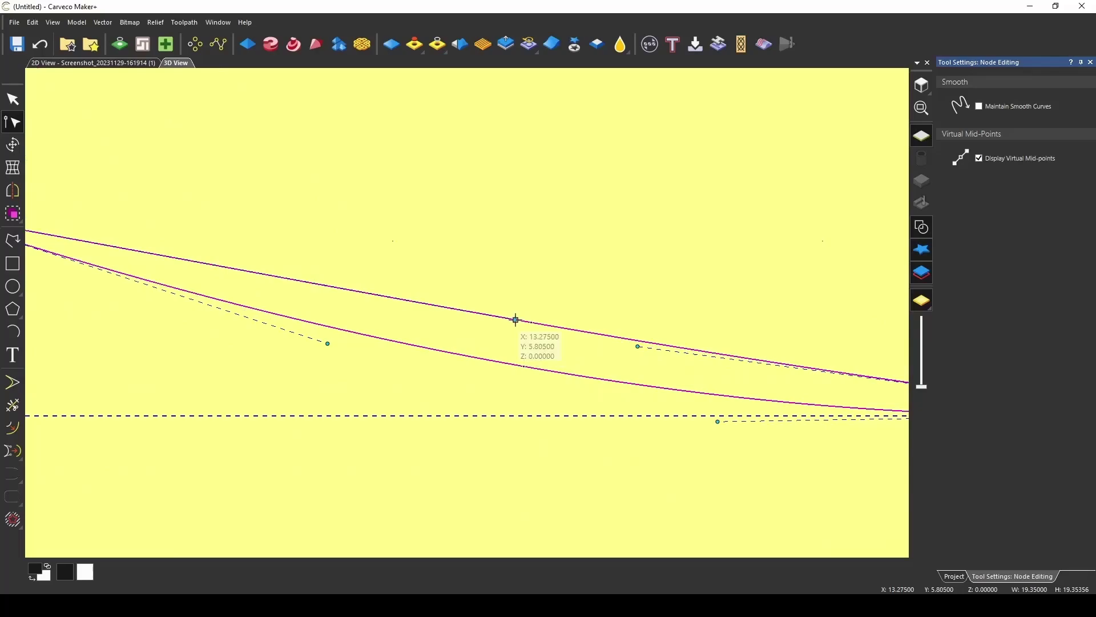
{"action": "left_click_drag", "start_coordinate": [514, 318], "coordinate": [551, 409]}
{"action": "left_click_drag", "start_coordinate": [639, 345], "coordinate": [890, 409]}
Step: Close the hands outline between the left wrist and the leaf-shaped opening with a smooth curve, and adjust the curve's control handle
{"action": "scroll", "coordinate": [199, 306], "scroll_direction": "down", "scroll_amount": 4}
{"action": "scroll", "coordinate": [772, 282], "scroll_direction": "down", "scroll_amount": 3}
{"action": "scroll", "coordinate": [514, 394], "scroll_direction": "up", "scroll_amount": 4}
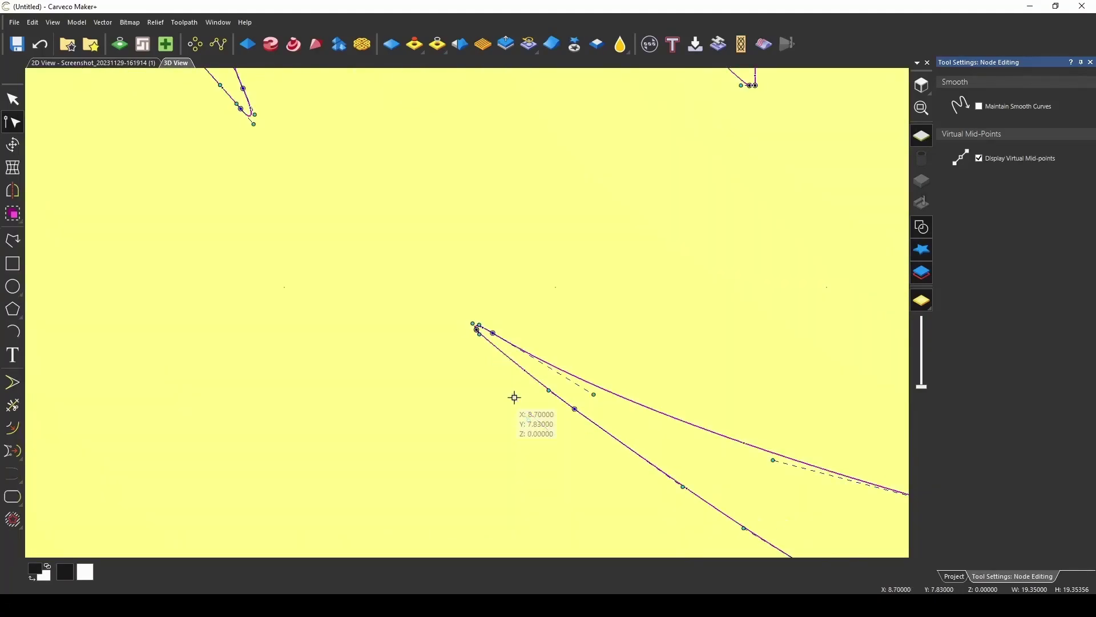
{"action": "scroll", "coordinate": [436, 348], "scroll_direction": "down", "scroll_amount": 2}
{"action": "scroll", "coordinate": [416, 434], "scroll_direction": "up", "scroll_amount": 3}
{"action": "scroll", "coordinate": [416, 434], "scroll_direction": "down", "scroll_amount": 4}
{"action": "scroll", "coordinate": [344, 294], "scroll_direction": "up", "scroll_amount": 5}
{"action": "left_click", "coordinate": [328, 135]}
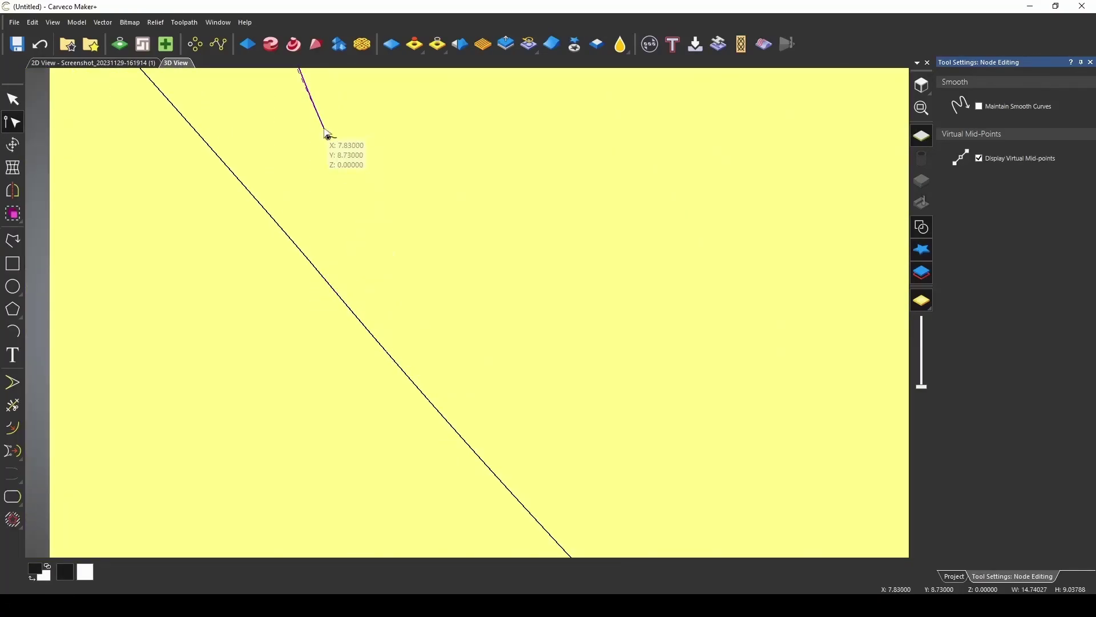
{"action": "scroll", "coordinate": [329, 137], "scroll_direction": "down", "scroll_amount": 4}
{"action": "left_click", "coordinate": [12, 496]}
{"action": "left_click_drag", "start_coordinate": [381, 213], "coordinate": [409, 255]}
Step: Delete the two full-width border rectangles below and above the saw blade
{"action": "scroll", "coordinate": [412, 254], "scroll_direction": "down", "scroll_amount": 2}
{"action": "scroll", "coordinate": [658, 495], "scroll_direction": "up", "scroll_amount": 1}
{"action": "scroll", "coordinate": [571, 400], "scroll_direction": "down", "scroll_amount": 4}
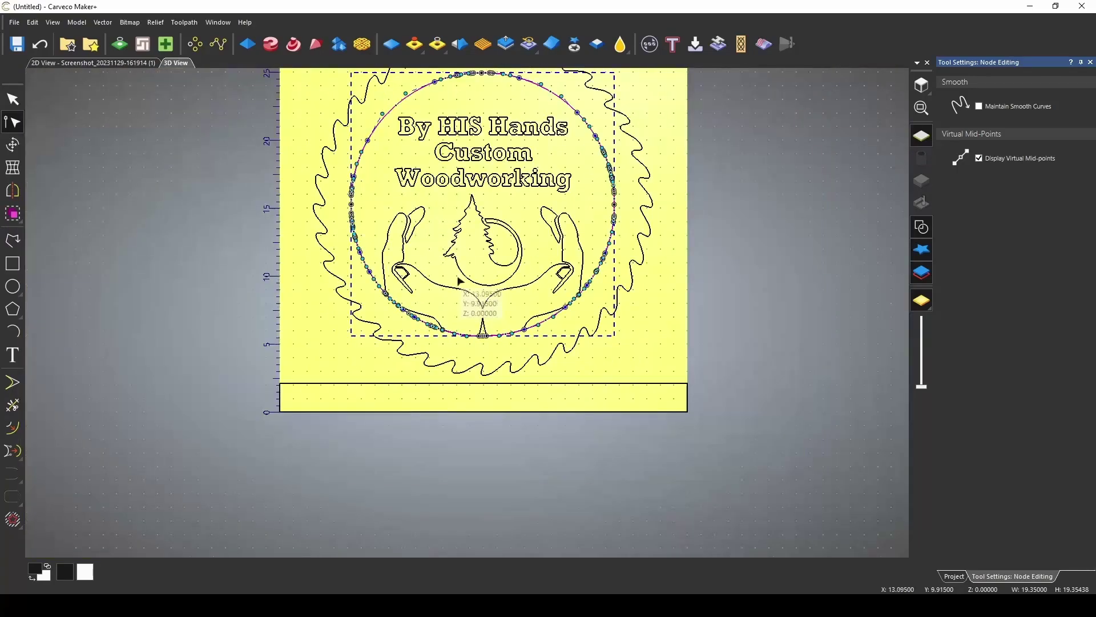
{"action": "scroll", "coordinate": [445, 294], "scroll_direction": "up", "scroll_amount": 5}
{"action": "scroll", "coordinate": [446, 294], "scroll_direction": "down", "scroll_amount": 3}
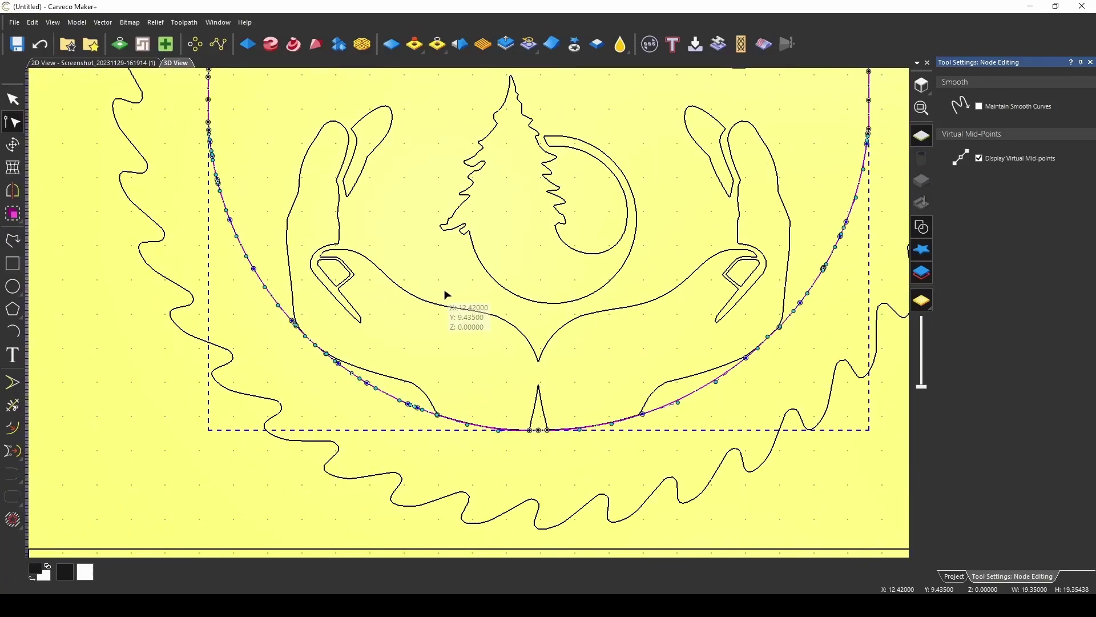
{"action": "scroll", "coordinate": [444, 291], "scroll_direction": "down", "scroll_amount": 3}
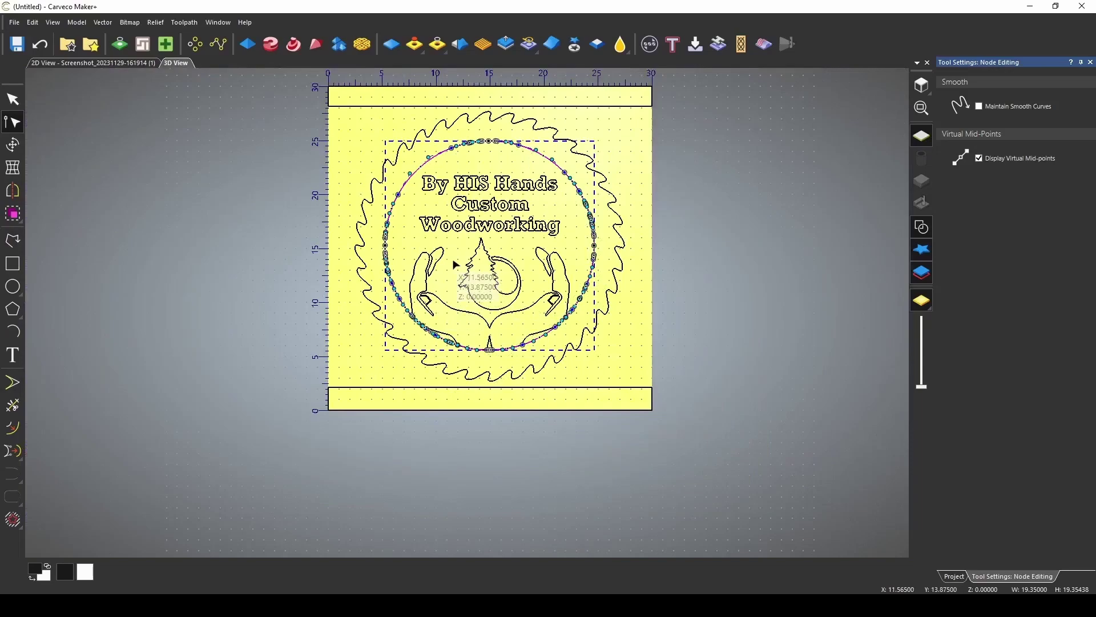
{"action": "mouse_move", "coordinate": [633, 355]}
{"action": "left_mouse_down"}
{"action": "mouse_move", "coordinate": [631, 441]}
{"action": "mouse_move", "coordinate": [564, 441]}
{"action": "left_mouse_up"}
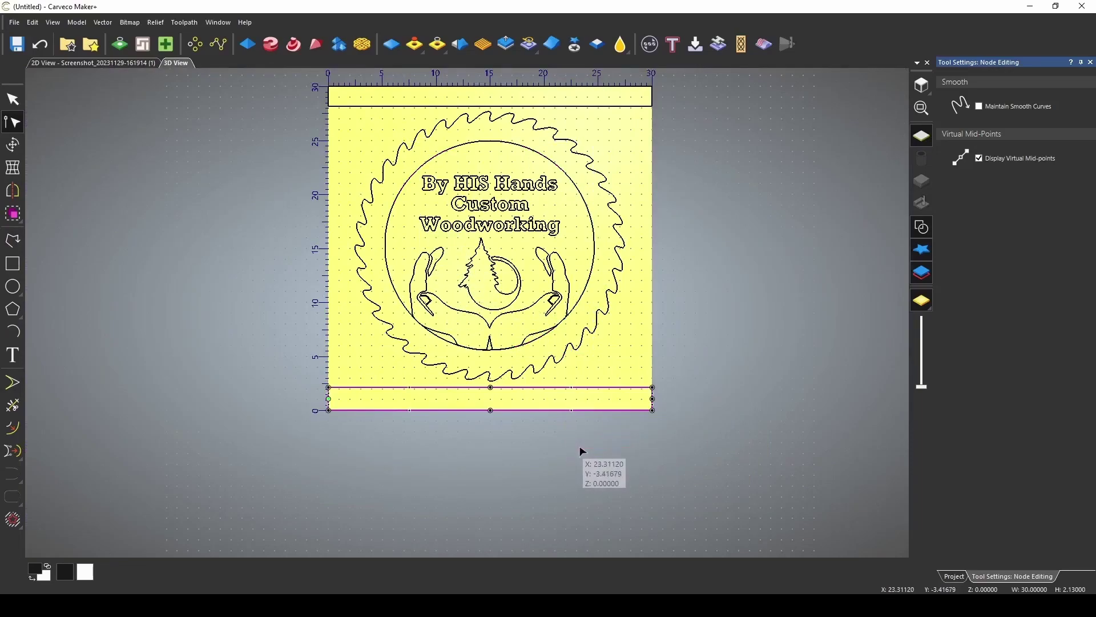
{"action": "key", "text": "Delete"}
{"action": "left_click_drag", "start_coordinate": [625, 127], "coordinate": [601, 81]}
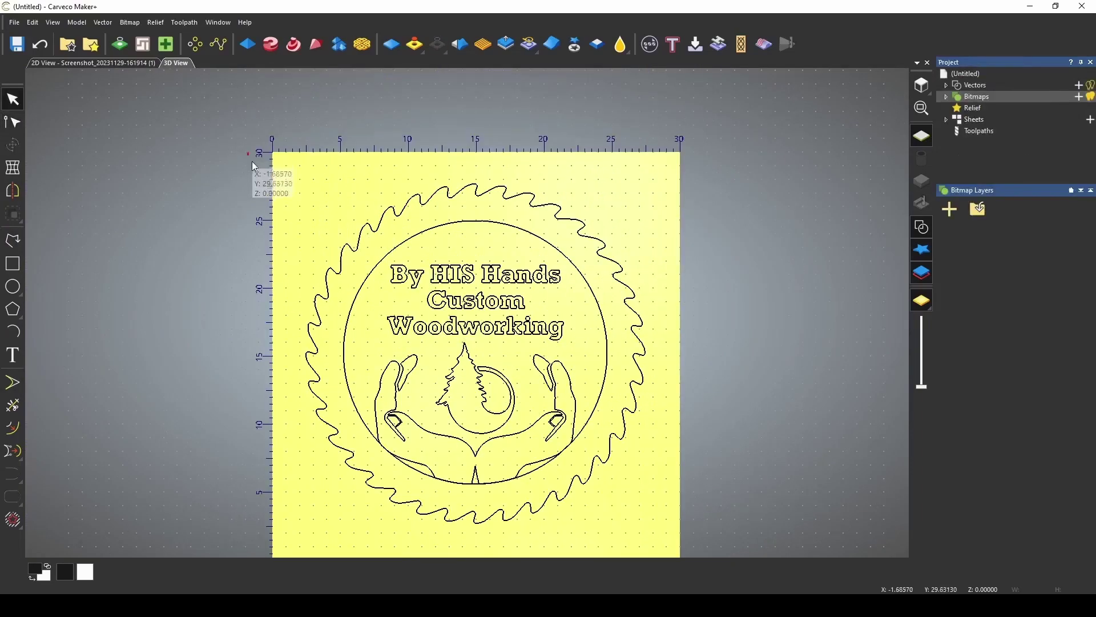
Step: Fit splines to all remaining vectors with 0.001 inch tolerance, preserving straight spans longer than 0.01 inch
{"action": "mouse_move", "coordinate": [247, 152]}
{"action": "left_mouse_down"}
{"action": "mouse_move", "coordinate": [784, 591]}
{"action": "mouse_move", "coordinate": [742, 524]}
{"action": "left_mouse_up"}
{"action": "mouse_move", "coordinate": [19, 455]}
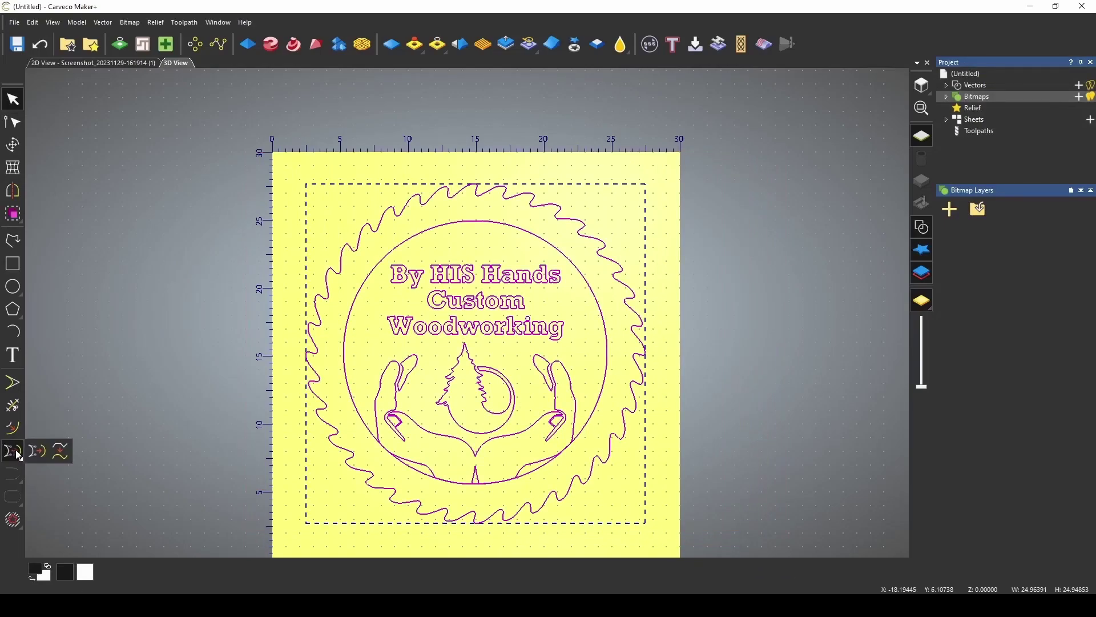
{"action": "left_click", "coordinate": [61, 451]}
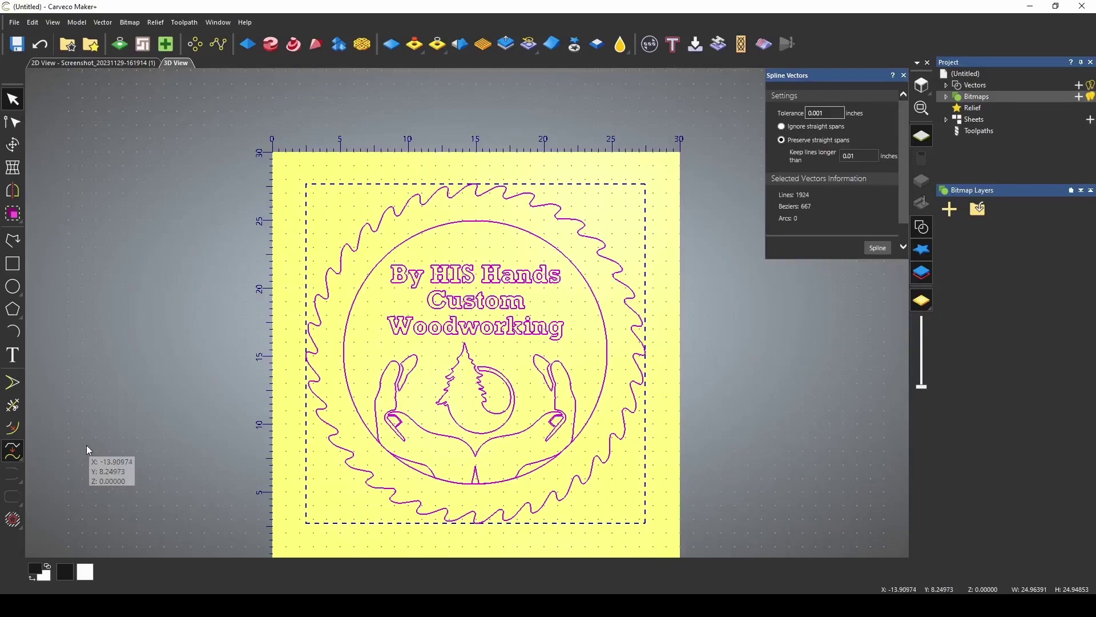
{"action": "scroll", "coordinate": [447, 279], "scroll_direction": "up", "scroll_amount": 3}
{"action": "scroll", "coordinate": [446, 278], "scroll_direction": "up", "scroll_amount": 2}
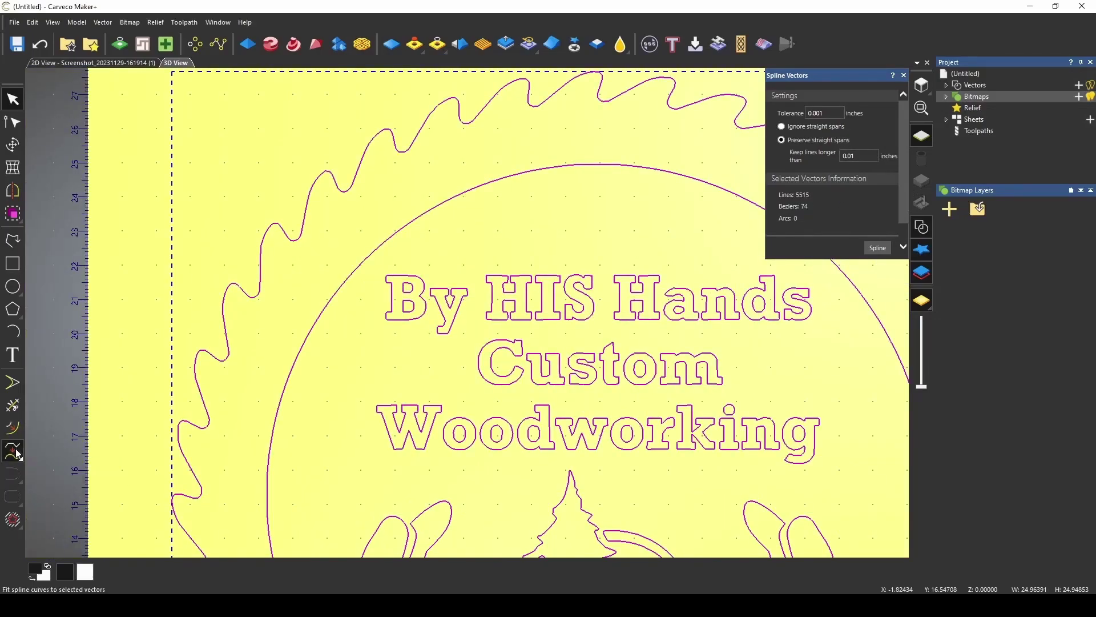
Step: Fit arcs to all selected vectors with 0.01 inch tolerance, and close both vector-fitting dialogs
{"action": "left_click", "coordinate": [17, 453]}
{"action": "left_click", "coordinate": [38, 450]}
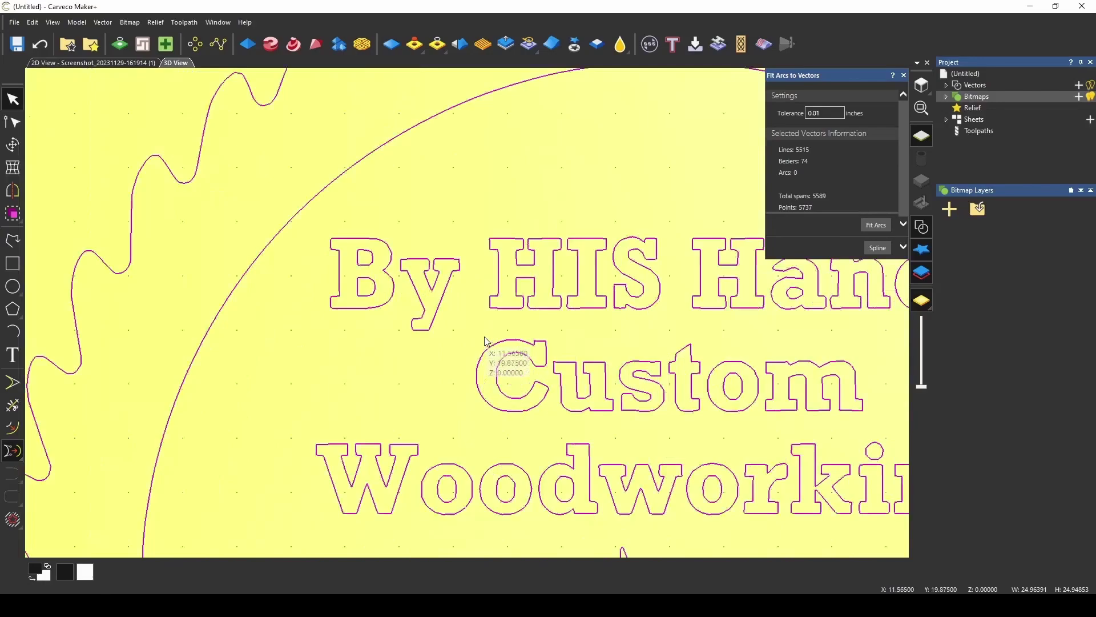
{"action": "scroll", "coordinate": [485, 340], "scroll_direction": "up", "scroll_amount": 2}
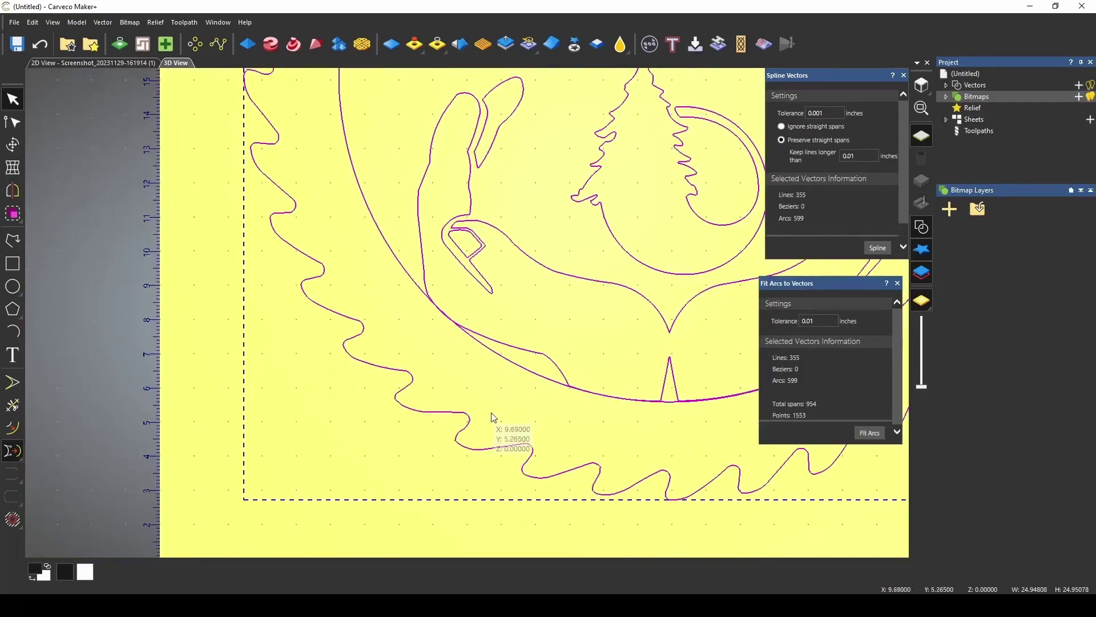
{"action": "scroll", "coordinate": [550, 409], "scroll_direction": "down", "scroll_amount": 3}
{"action": "scroll", "coordinate": [612, 336], "scroll_direction": "up", "scroll_amount": 6}
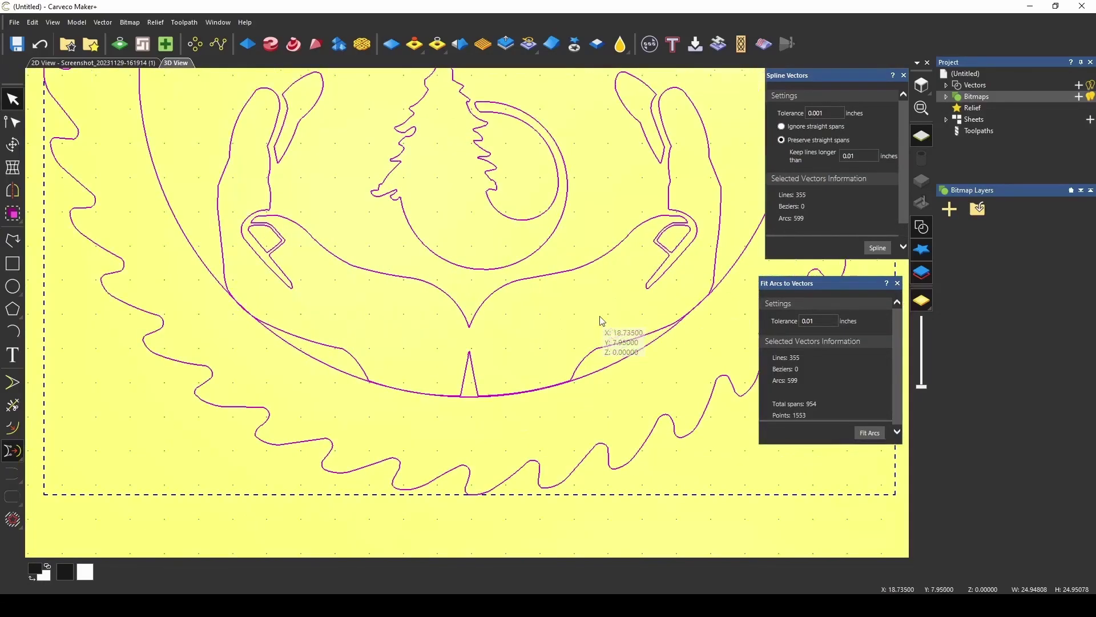
{"action": "scroll", "coordinate": [714, 302], "scroll_direction": "down", "scroll_amount": 3}
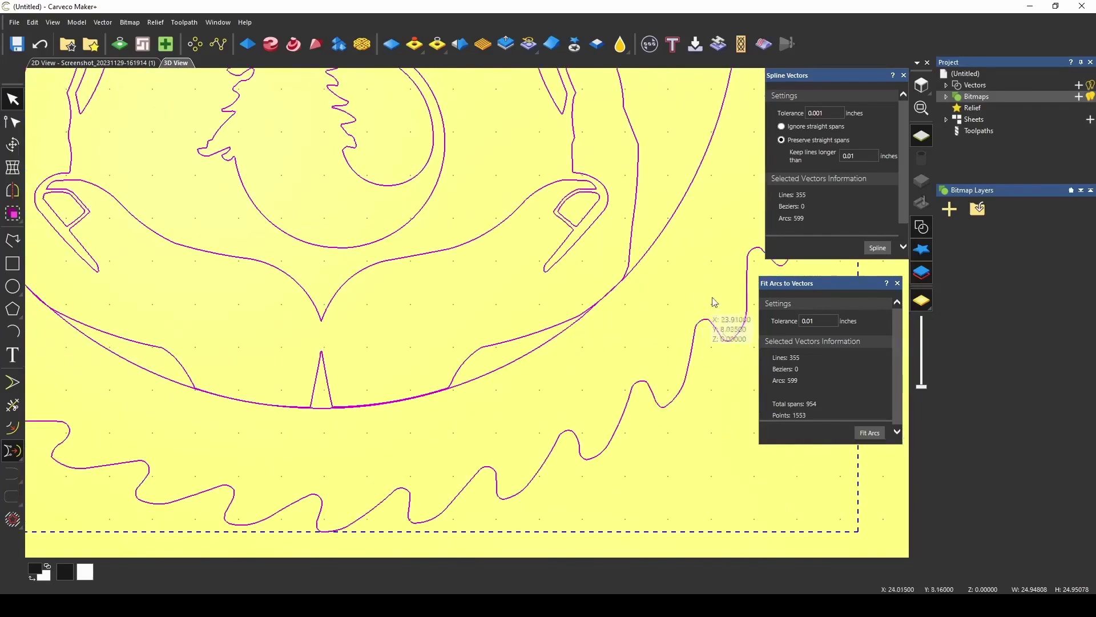
{"action": "left_click", "coordinate": [897, 283]}
{"action": "left_click", "coordinate": [904, 75]}
Step: Bend the hands outline inward at the right wrist, where it crosses the inner circle
{"action": "scroll", "coordinate": [636, 262], "scroll_direction": "up", "scroll_amount": 5}
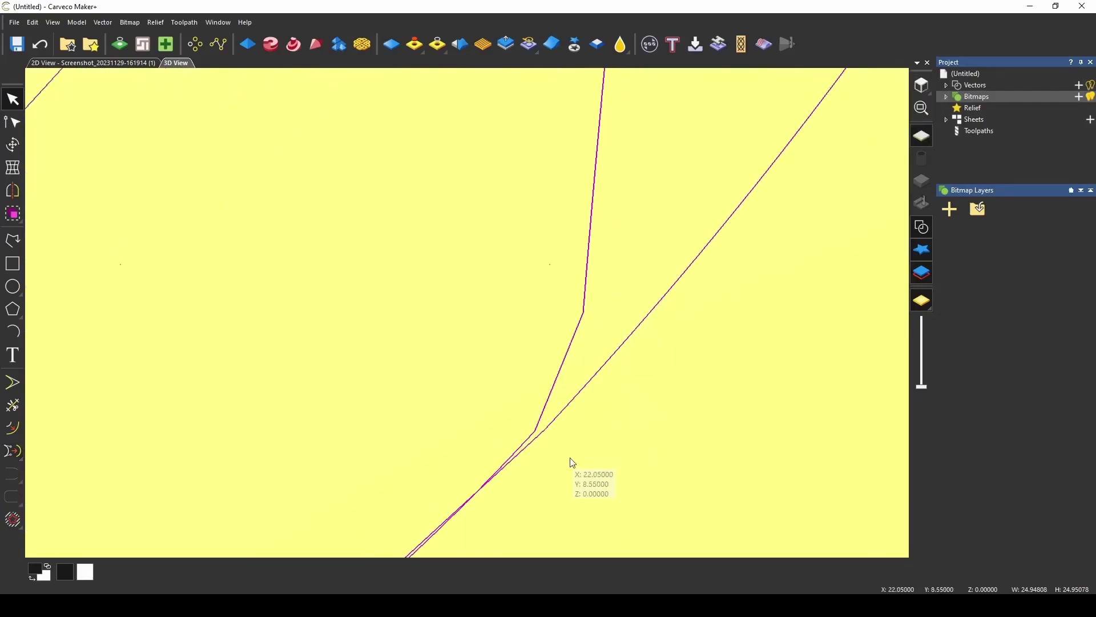
{"action": "scroll", "coordinate": [514, 354], "scroll_direction": "down", "scroll_amount": 2}
{"action": "scroll", "coordinate": [401, 490], "scroll_direction": "up", "scroll_amount": 2}
{"action": "scroll", "coordinate": [445, 460], "scroll_direction": "up", "scroll_amount": 2}
{"action": "left_click", "coordinate": [377, 427]}
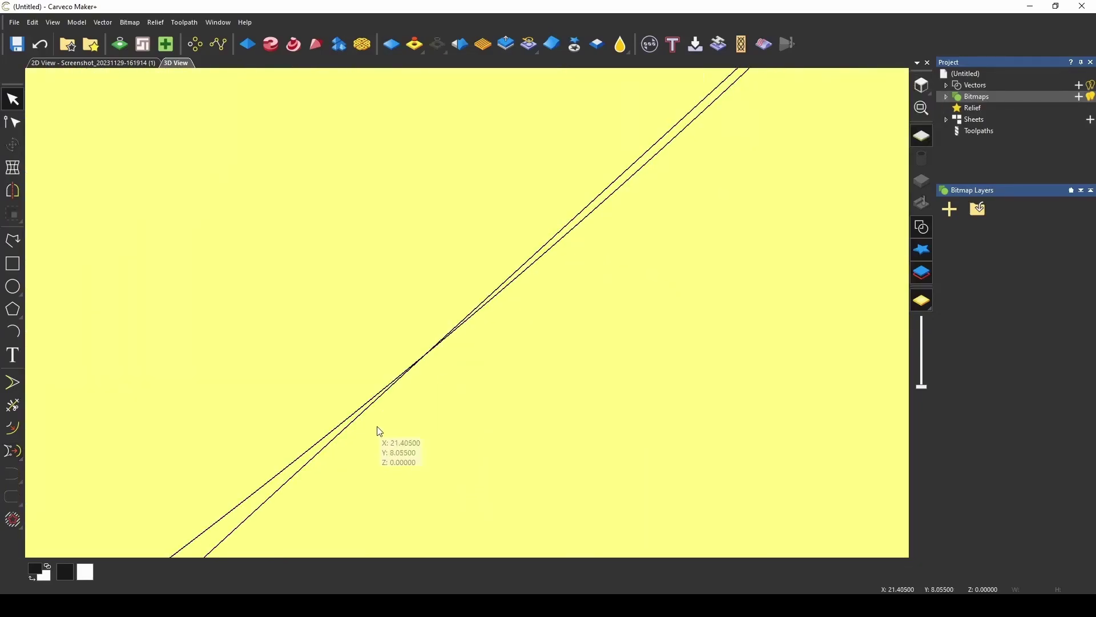
{"action": "left_click", "coordinate": [333, 431]}
{"action": "key", "text": "n"}
{"action": "scroll", "coordinate": [333, 431], "scroll_direction": "down", "scroll_amount": 2}
{"action": "scroll", "coordinate": [457, 379], "scroll_direction": "up", "scroll_amount": 2}
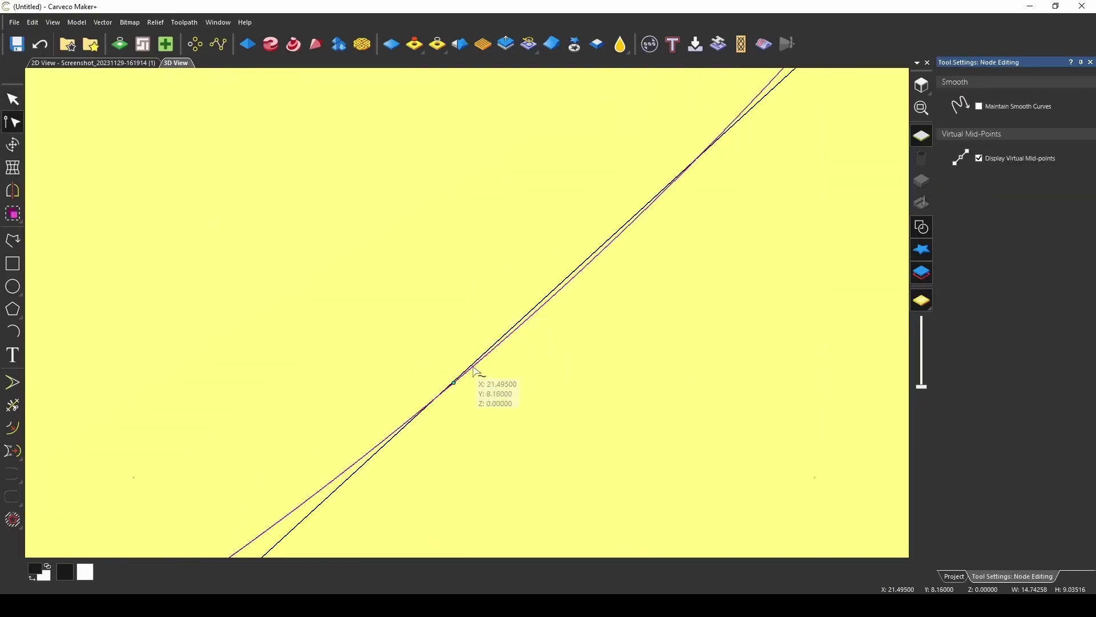
{"action": "left_click_drag", "start_coordinate": [476, 370], "coordinate": [450, 374]}
{"action": "scroll", "coordinate": [450, 383], "scroll_direction": "down", "scroll_amount": 6}
Step: Shift the hands outline at the left wrist clear of the inner circle, and leave node editing
{"action": "scroll", "coordinate": [94, 298], "scroll_direction": "up", "scroll_amount": 5}
{"action": "left_click_drag", "start_coordinate": [94, 299], "coordinate": [101, 295]}
{"action": "scroll", "coordinate": [103, 297], "scroll_direction": "down", "scroll_amount": 5}
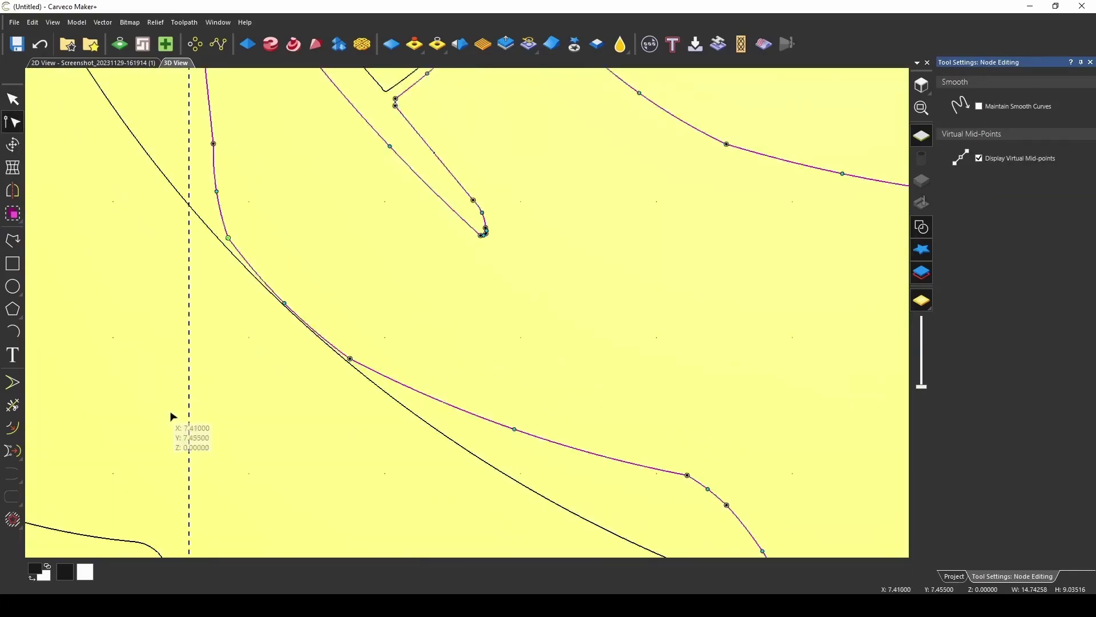
{"action": "scroll", "coordinate": [743, 507], "scroll_direction": "up", "scroll_amount": 5}
{"action": "left_click_drag", "start_coordinate": [595, 365], "coordinate": [594, 368]}
{"action": "scroll", "coordinate": [597, 370], "scroll_direction": "down", "scroll_amount": 5}
{"action": "scroll", "coordinate": [785, 315], "scroll_direction": "up", "scroll_amount": 5}
{"action": "scroll", "coordinate": [474, 363], "scroll_direction": "down", "scroll_amount": 14}
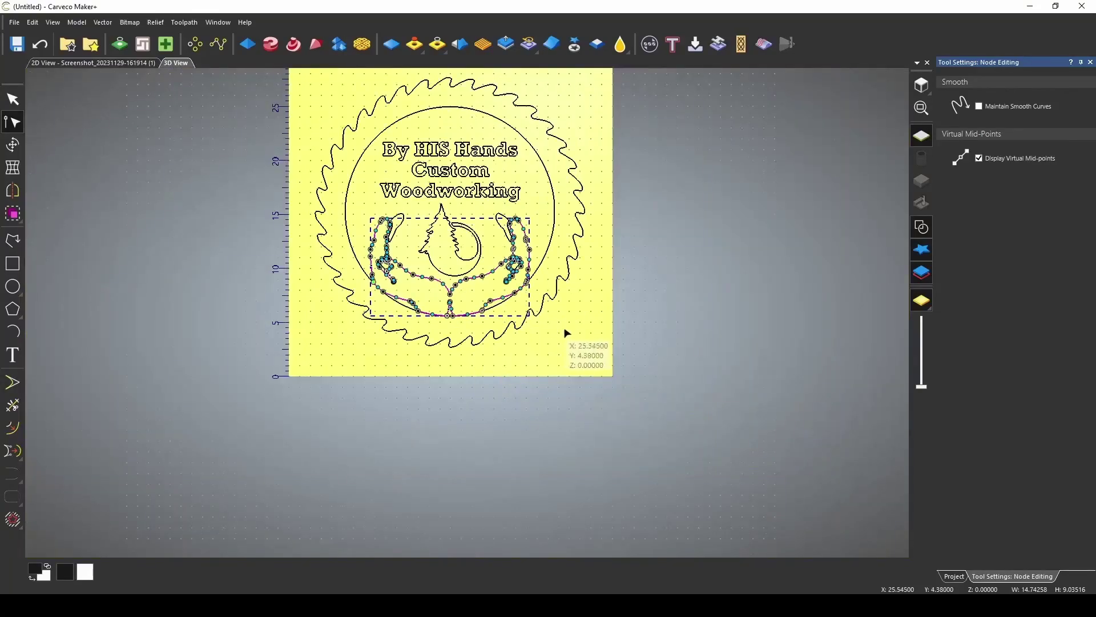
{"action": "left_click", "coordinate": [511, 333]}
{"action": "left_click", "coordinate": [1091, 63]}
Step: Raise the saw blade outline as a flat plane with a 0.5 inch start height, added to the relief
{"action": "scroll", "coordinate": [437, 205], "scroll_direction": "up", "scroll_amount": 5}
{"action": "scroll", "coordinate": [488, 314], "scroll_direction": "down", "scroll_amount": 4}
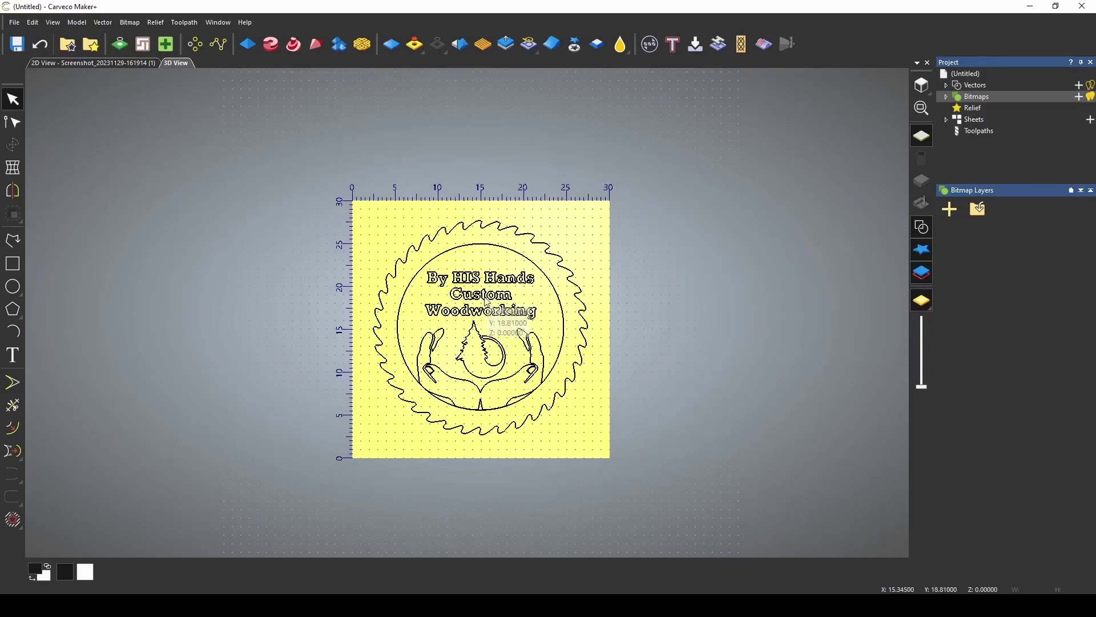
{"action": "left_click", "coordinate": [565, 394]}
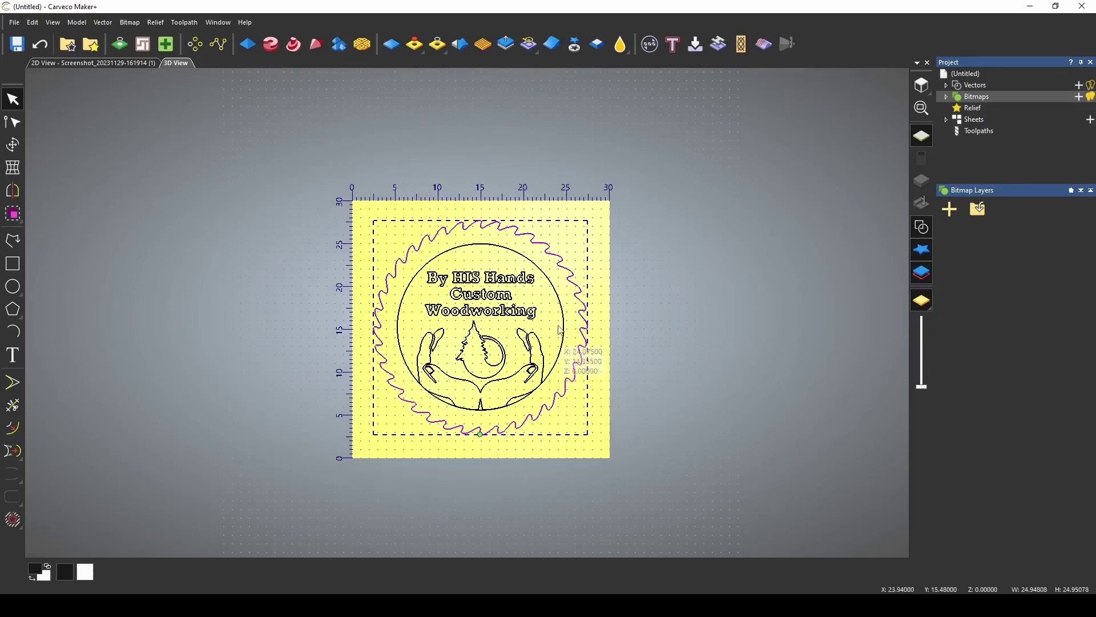
{"action": "left_click", "coordinate": [246, 44]}
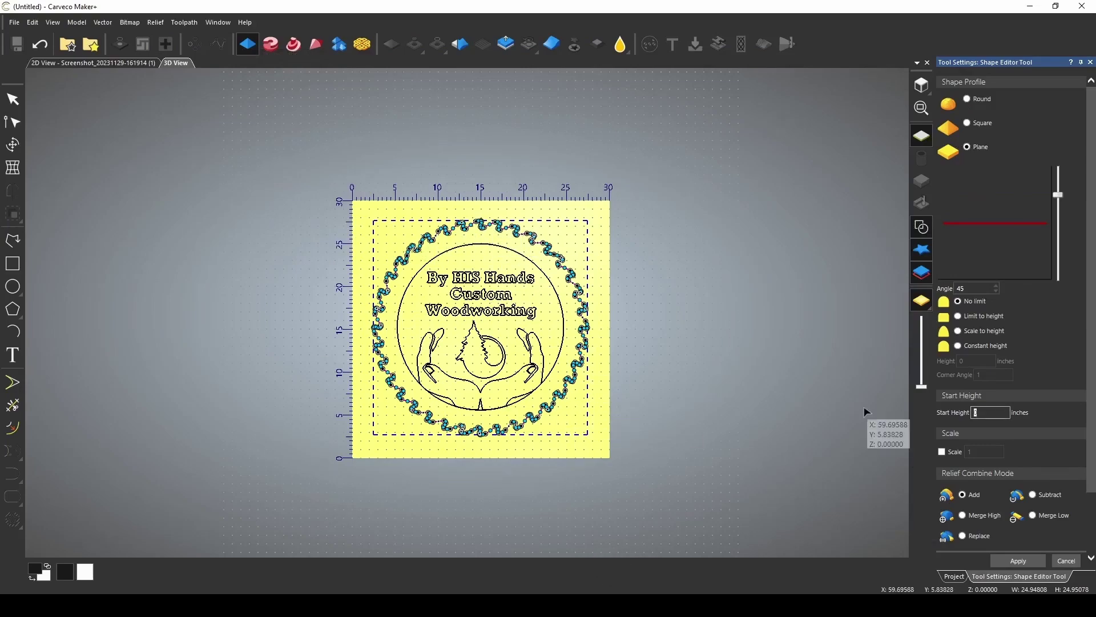
{"action": "left_click", "coordinate": [975, 412]}
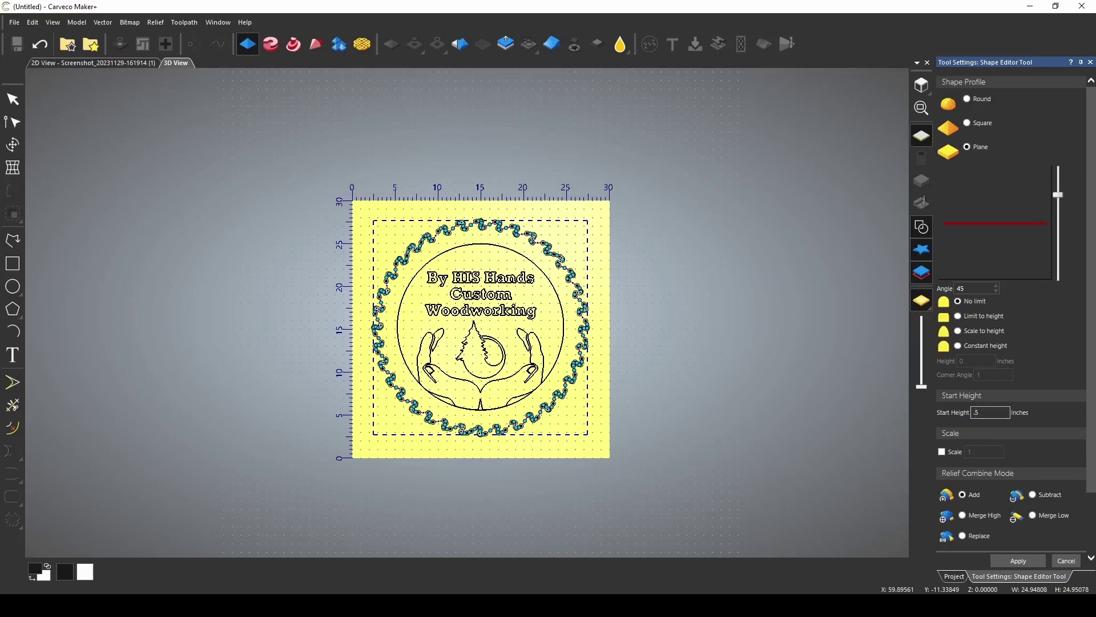
{"action": "left_click", "coordinate": [1019, 561]}
{"action": "left_click_drag", "start_coordinate": [502, 478], "coordinate": [479, 372]}
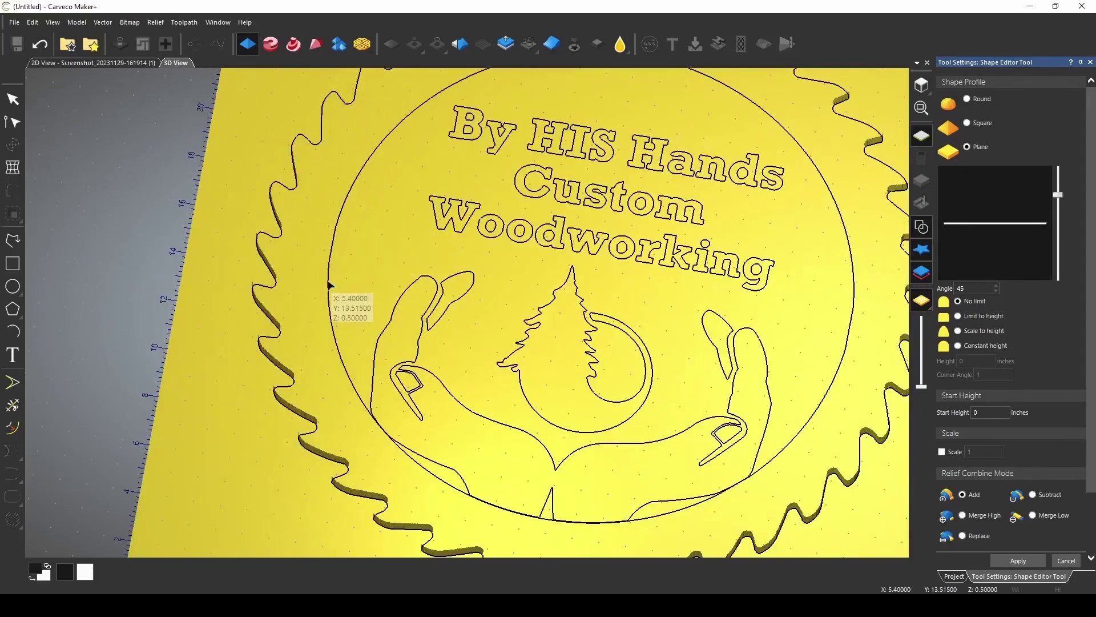
Step: Recess the area inside the inner circle by subtracting a flat plane with a 0.125 inch start height
{"action": "left_click", "coordinate": [330, 283]}
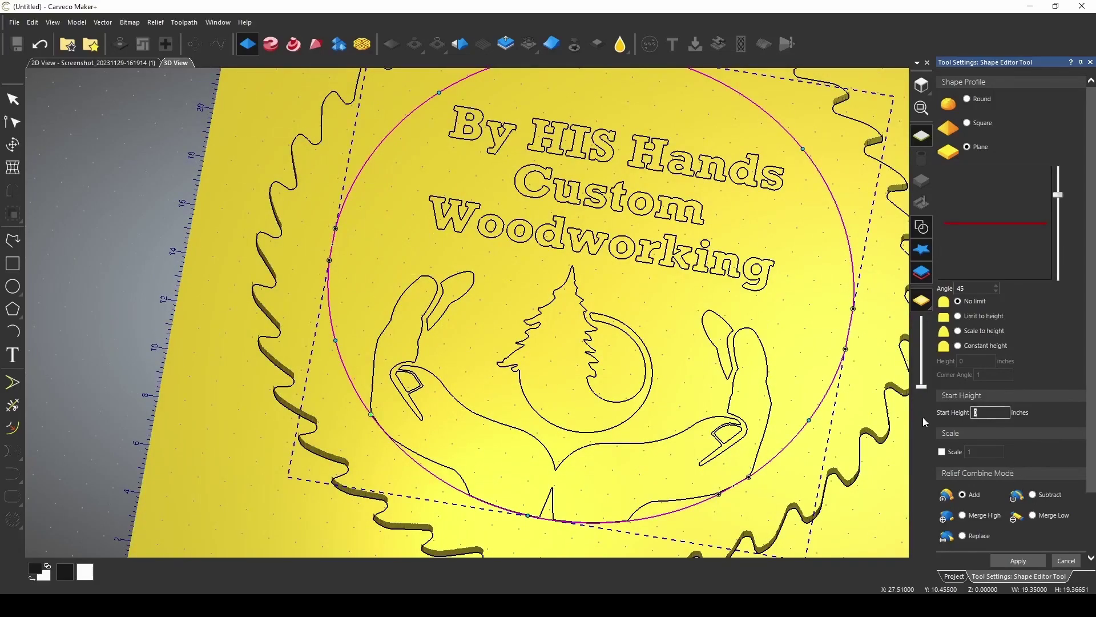
{"action": "type", "text": ".125"}
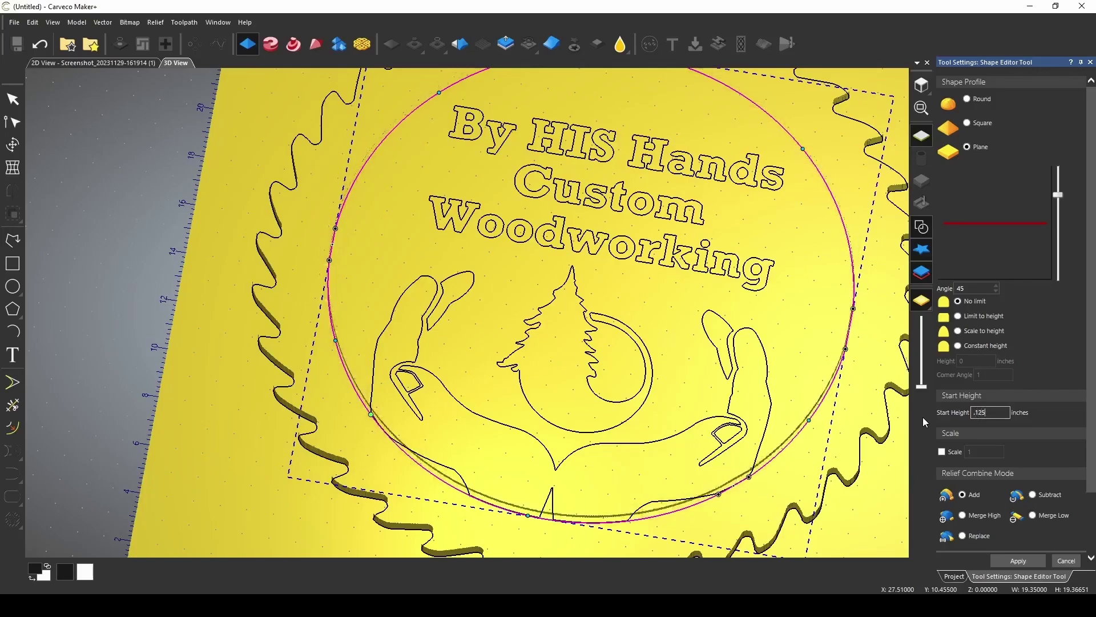
{"action": "left_click", "coordinate": [1033, 496]}
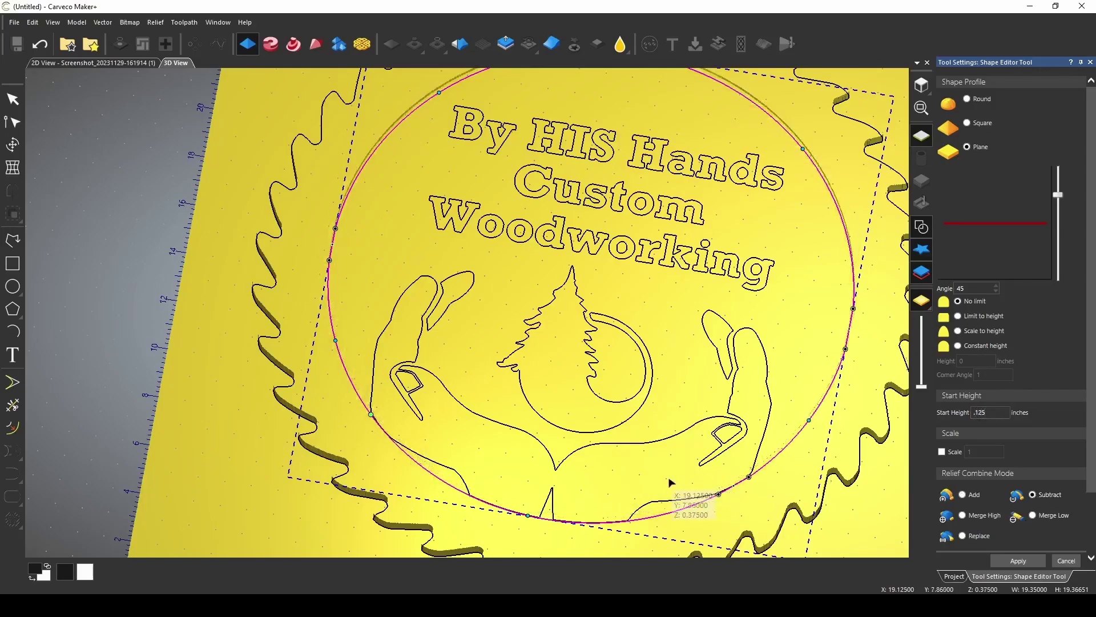
{"action": "left_click_drag", "start_coordinate": [668, 482], "coordinate": [625, 480]}
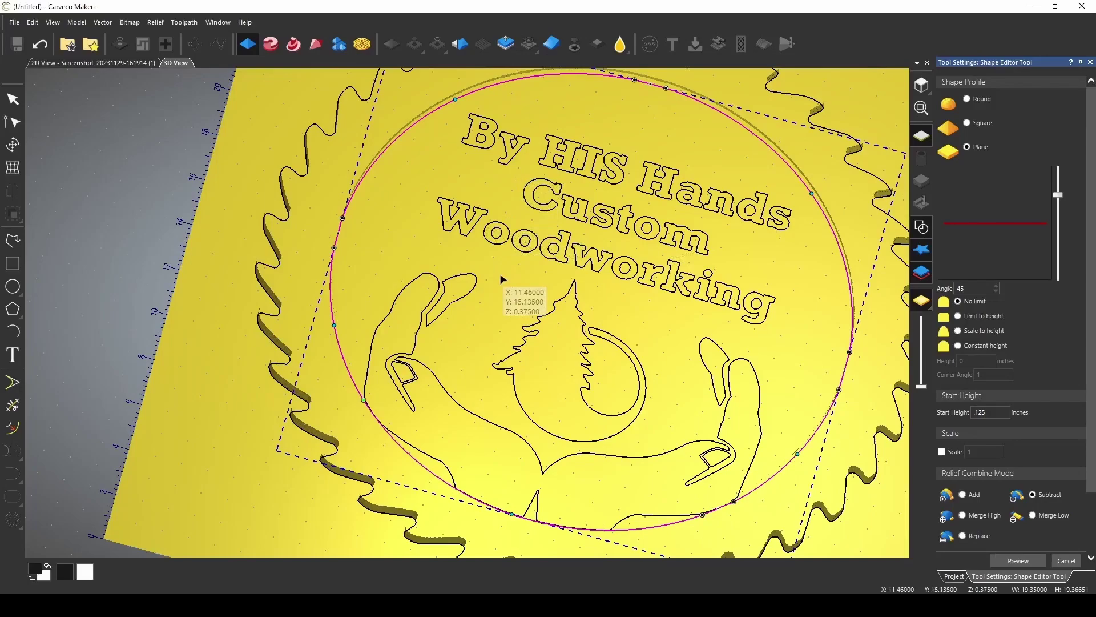
Step: Give the "By HIS Hands Custom Woodworking" lettering a square shape profile, leaving the inner circle out of the selection
{"action": "scroll", "coordinate": [503, 285], "scroll_direction": "down", "scroll_amount": 2}
{"action": "left_click_drag", "start_coordinate": [416, 330], "coordinate": [456, 429]}
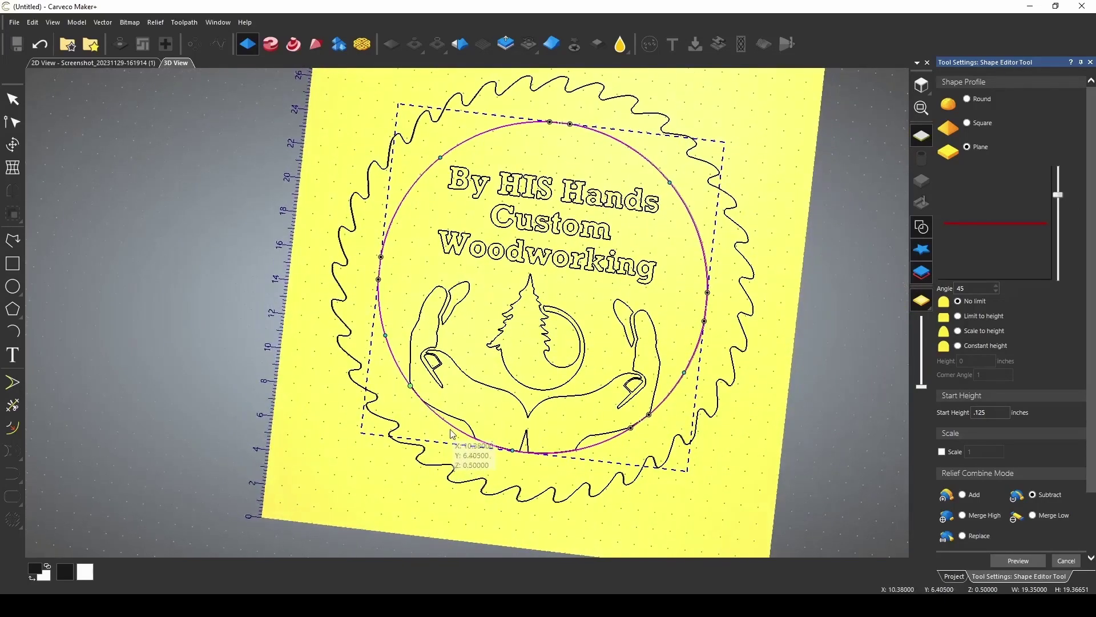
{"action": "left_click_drag", "start_coordinate": [427, 145], "coordinate": [671, 298]}
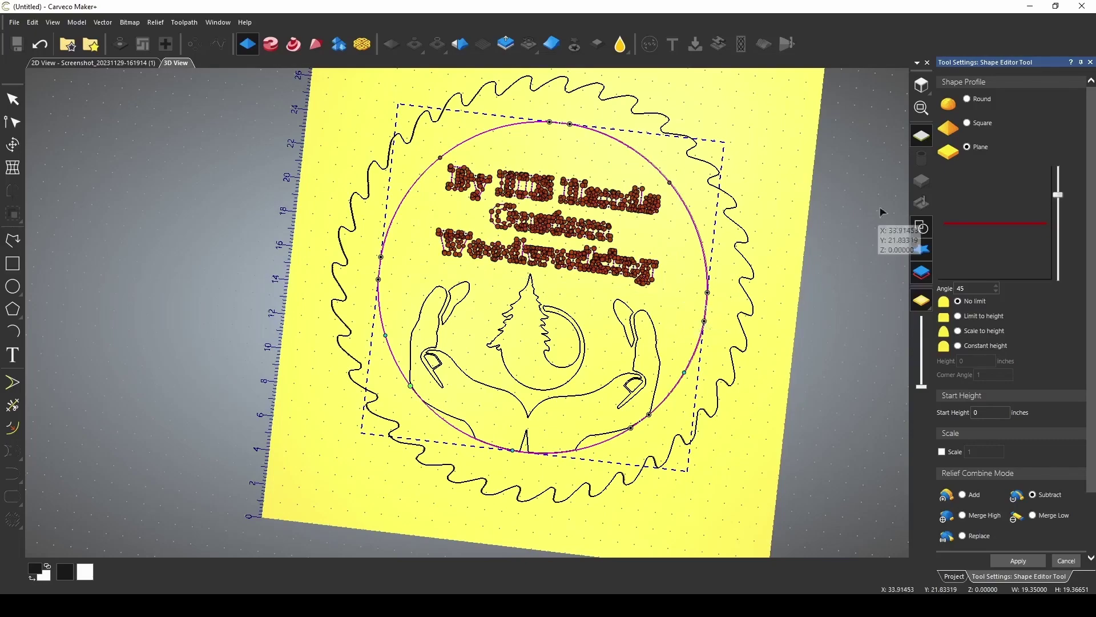
{"action": "left_click", "coordinate": [968, 123]}
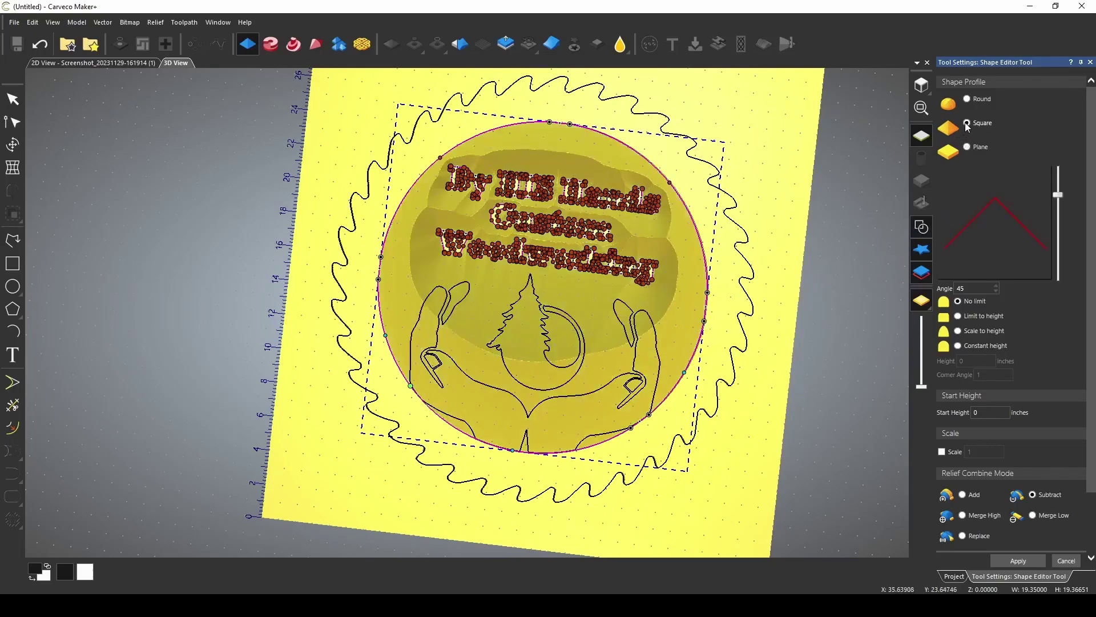
{"action": "scroll", "coordinate": [700, 239], "scroll_direction": "up", "scroll_amount": 5}
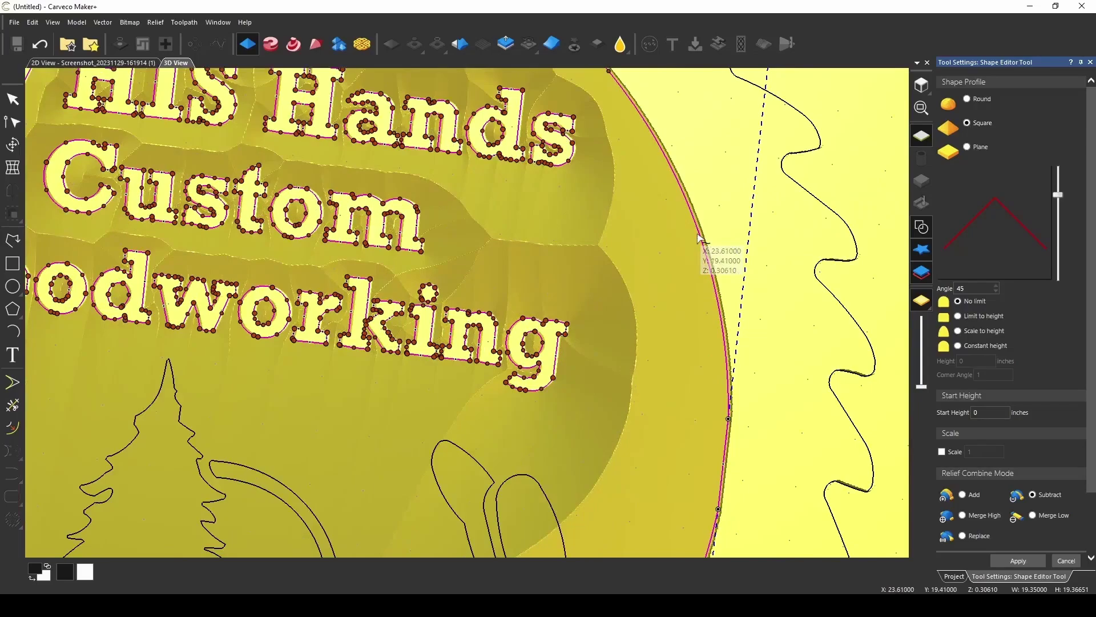
{"action": "left_click", "coordinate": [699, 236], "text": "shift"}
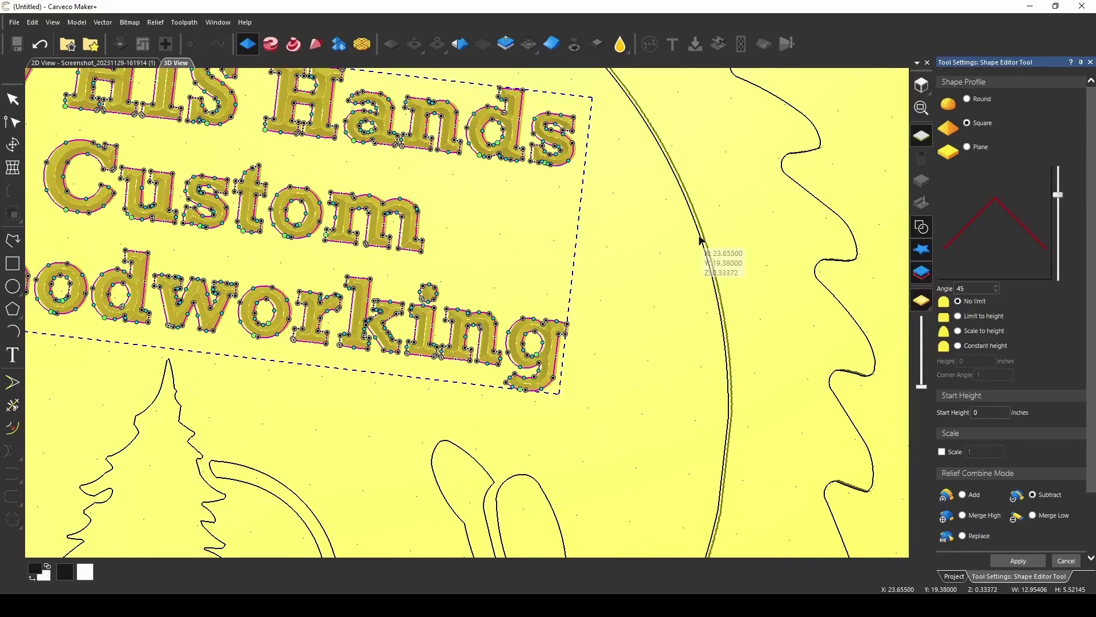
{"action": "scroll", "coordinate": [185, 298], "scroll_direction": "down", "scroll_amount": 5}
{"action": "scroll", "coordinate": [403, 257], "scroll_direction": "up", "scroll_amount": 5}
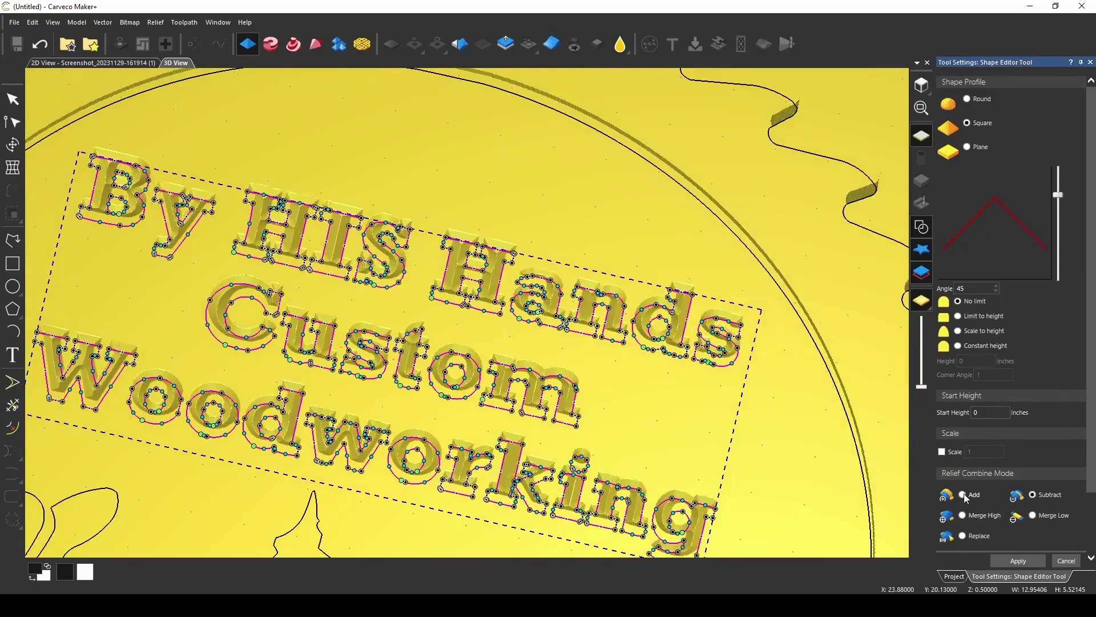
Step: Set the lettering's relief combine mode to Add, and hide the vectors to check the letter shapes
{"action": "left_click", "coordinate": [964, 495]}
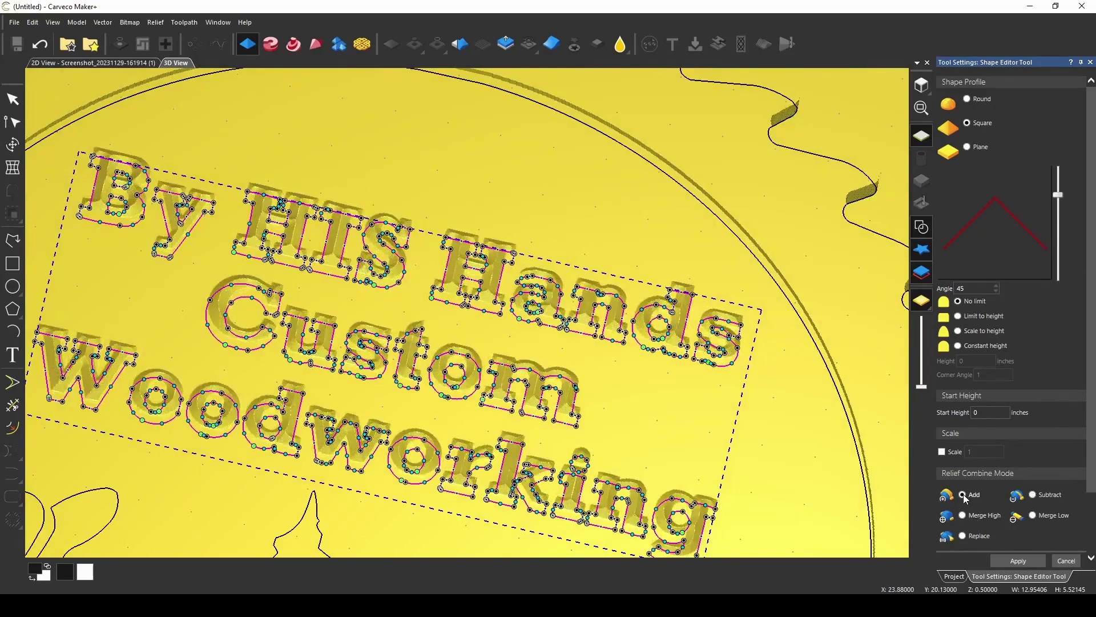
{"action": "left_click", "coordinate": [922, 229]}
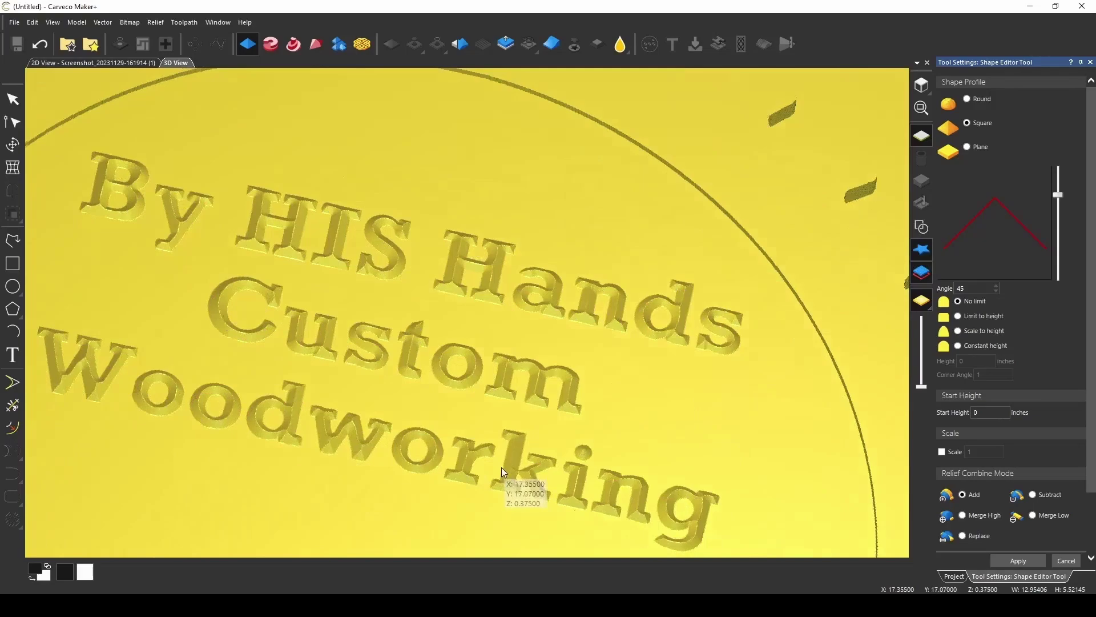
{"action": "left_click_drag", "start_coordinate": [502, 483], "coordinate": [595, 421]}
{"action": "scroll", "coordinate": [531, 414], "scroll_direction": "down", "scroll_amount": 4}
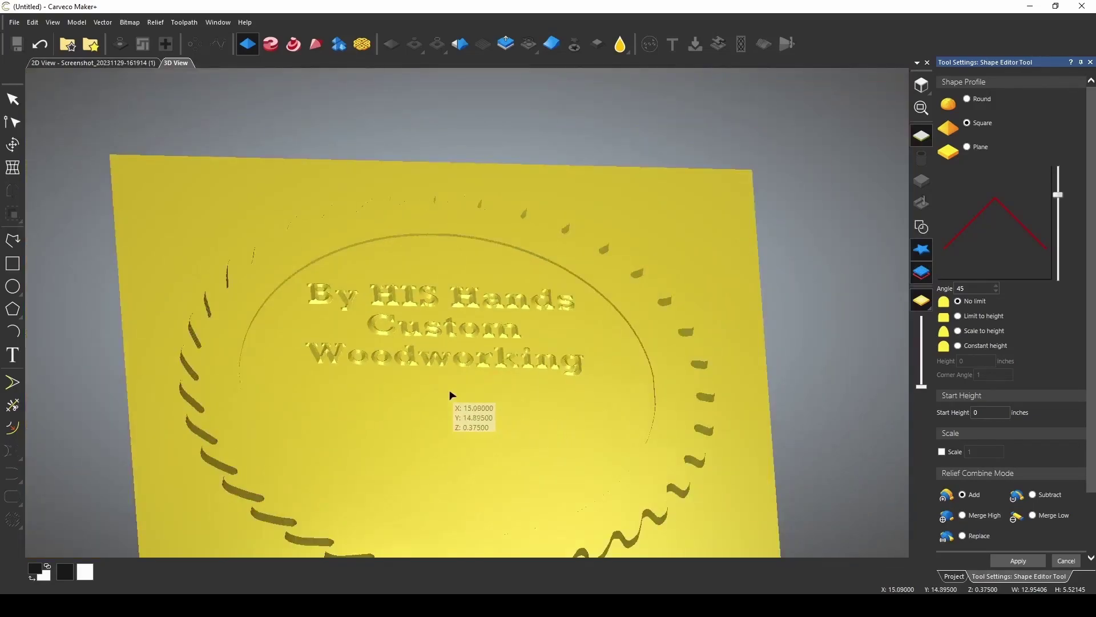
{"action": "scroll", "coordinate": [450, 393], "scroll_direction": "up", "scroll_amount": 4}
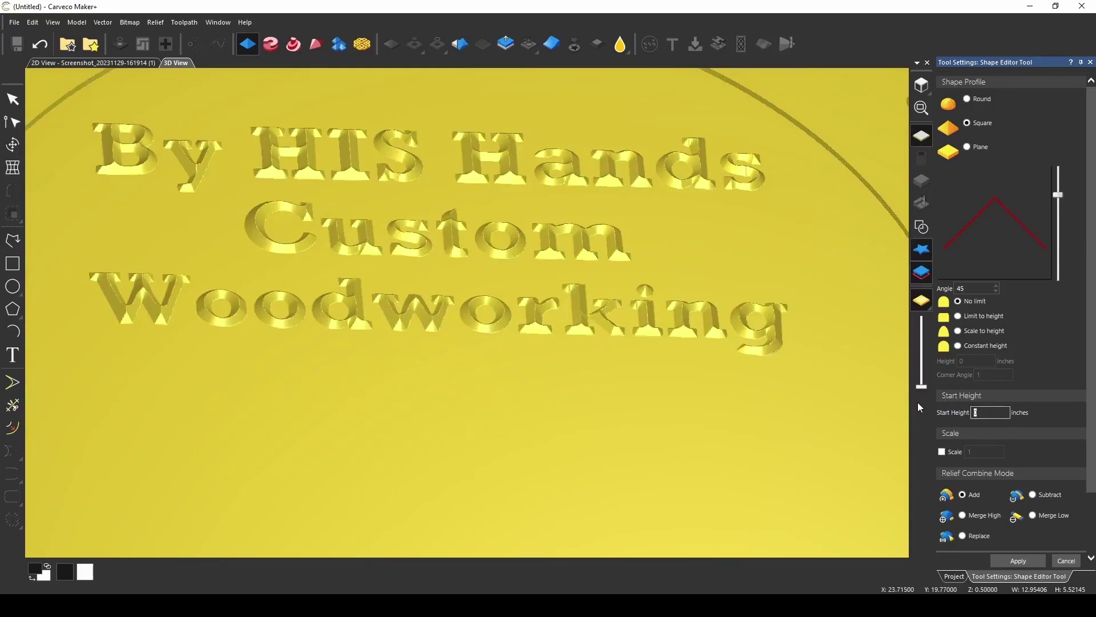
Step: Set the lettering's start height to 0.25 inches and apply it to the relief
{"action": "type", "text": ".125"}
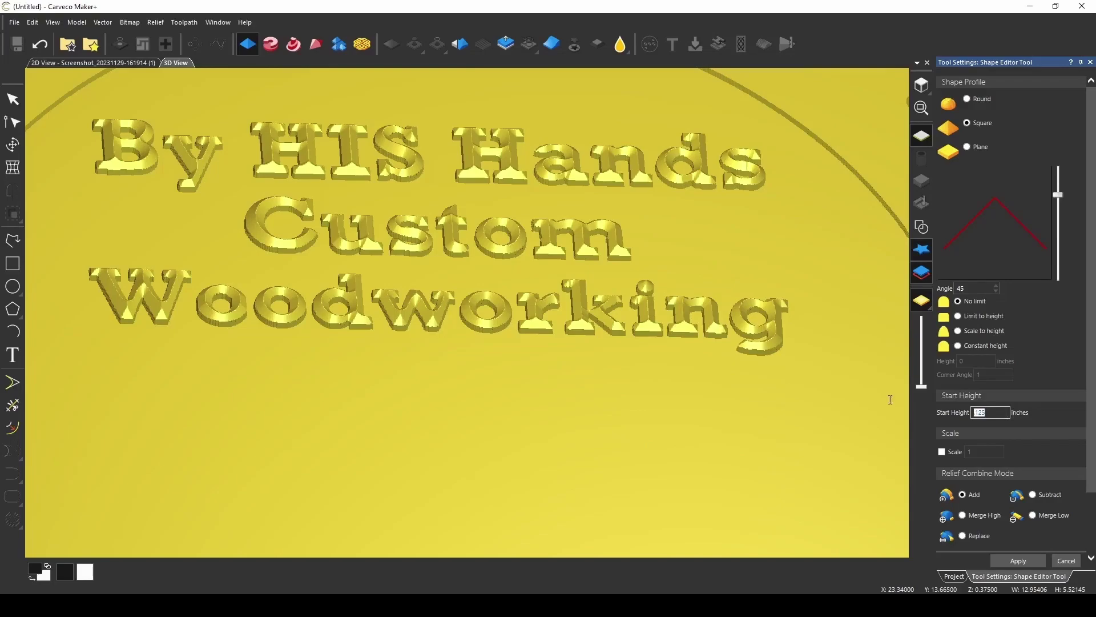
{"action": "type", "text": ".252"}
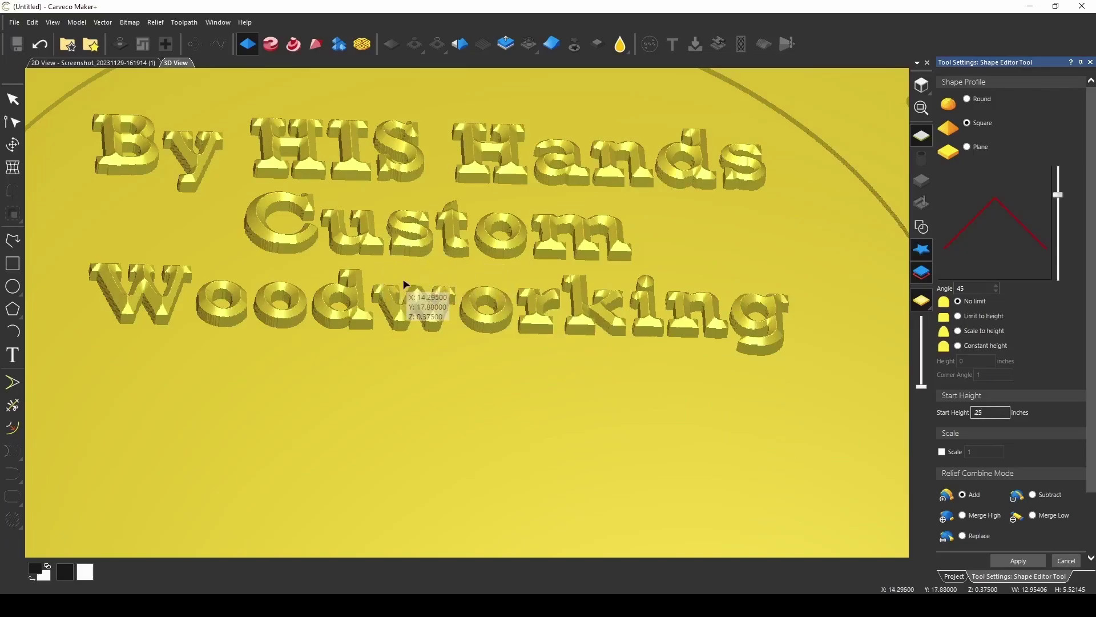
{"action": "mouse_move", "coordinate": [404, 280]}
{"action": "left_mouse_down"}
{"action": "mouse_move", "coordinate": [390, 356]}
{"action": "mouse_move", "coordinate": [413, 260]}
{"action": "mouse_move", "coordinate": [385, 351]}
{"action": "mouse_move", "coordinate": [397, 298]}
{"action": "left_mouse_up"}
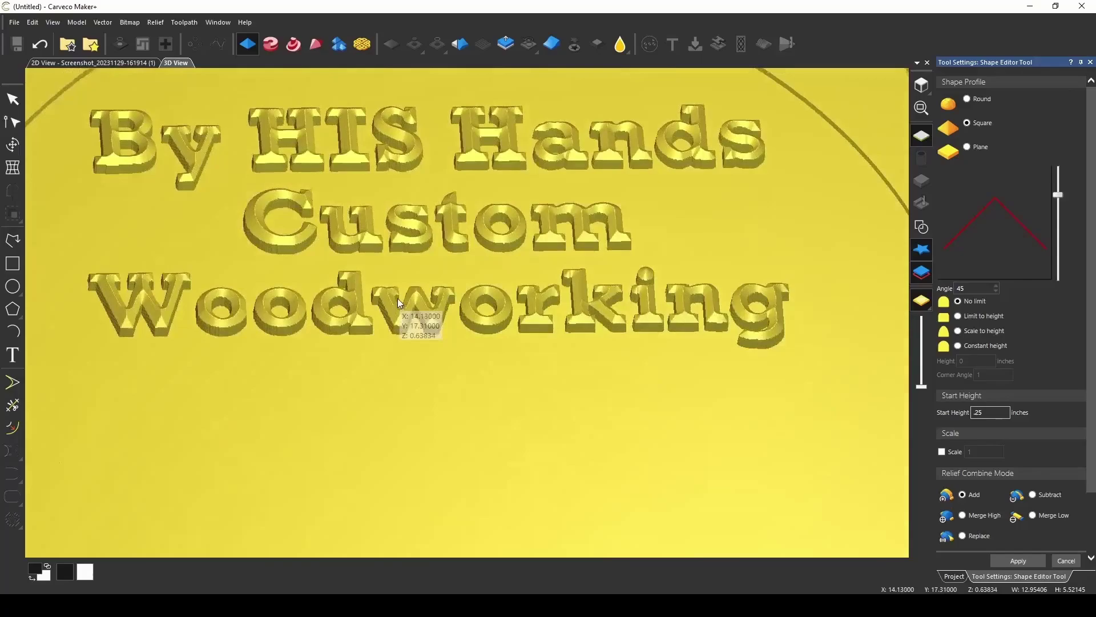
{"action": "left_click", "coordinate": [1016, 560]}
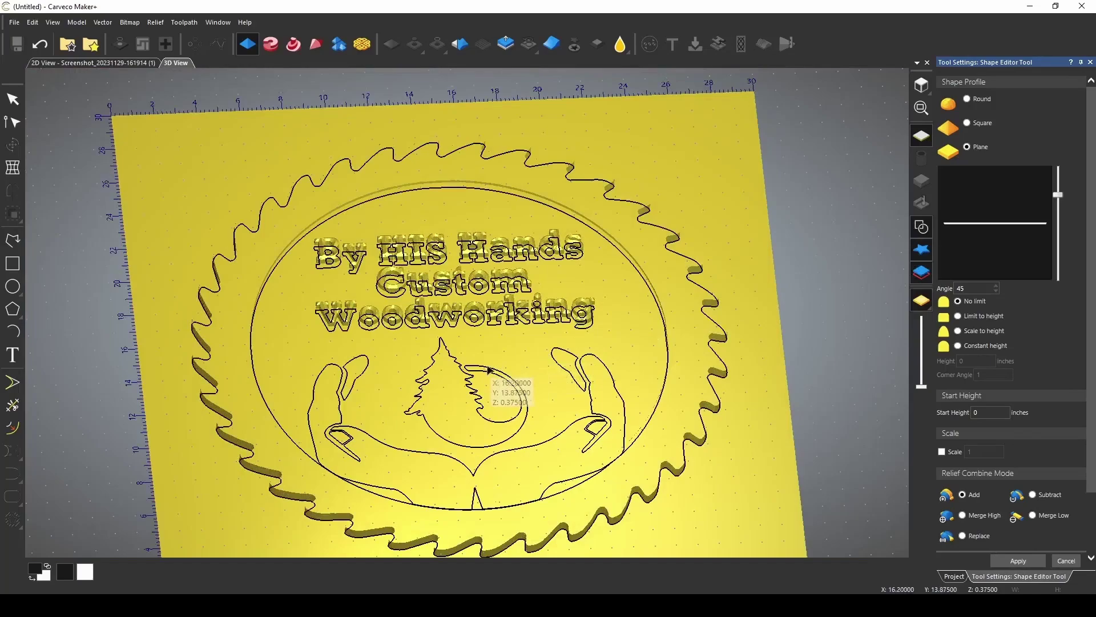
{"action": "scroll", "coordinate": [473, 383], "scroll_direction": "up", "scroll_amount": 3}
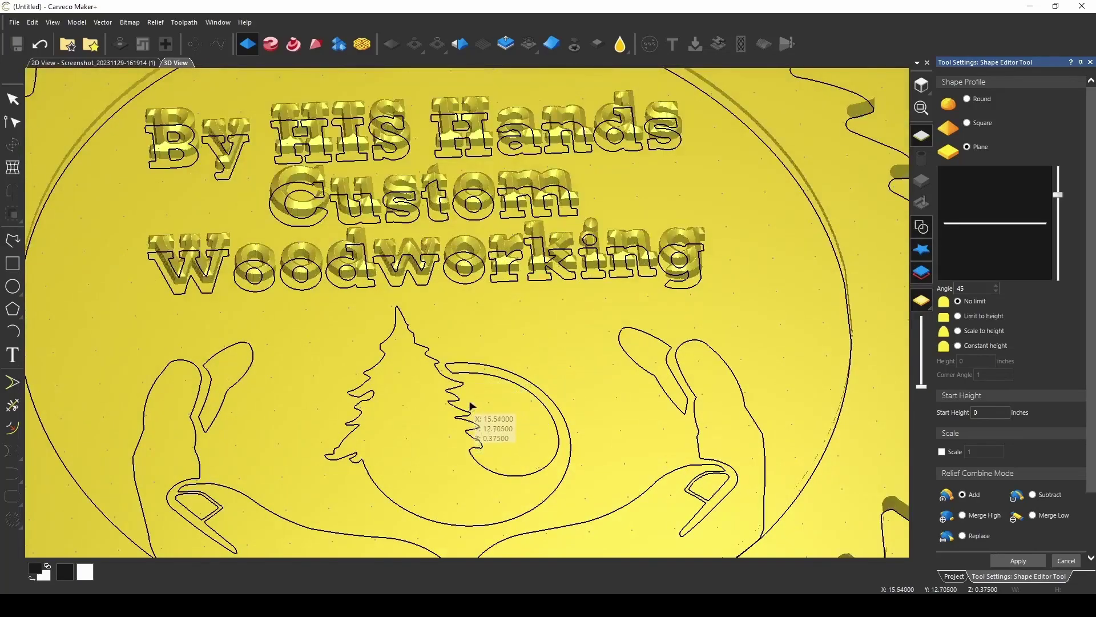
{"action": "left_click_drag", "start_coordinate": [297, 297], "coordinate": [616, 536]}
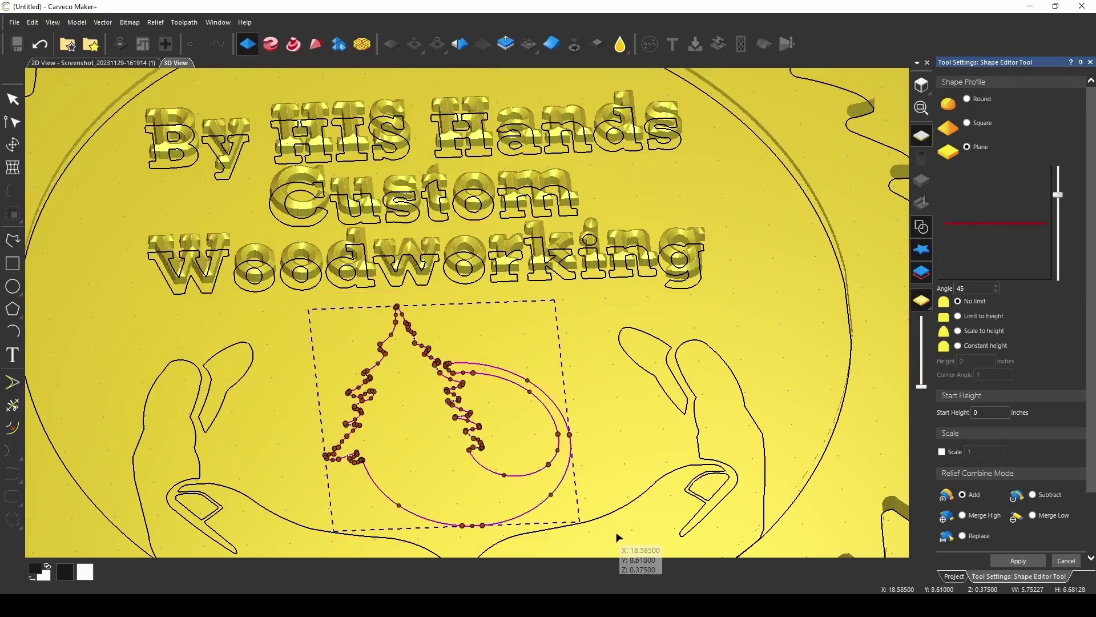
{"action": "left_click", "coordinate": [968, 124]}
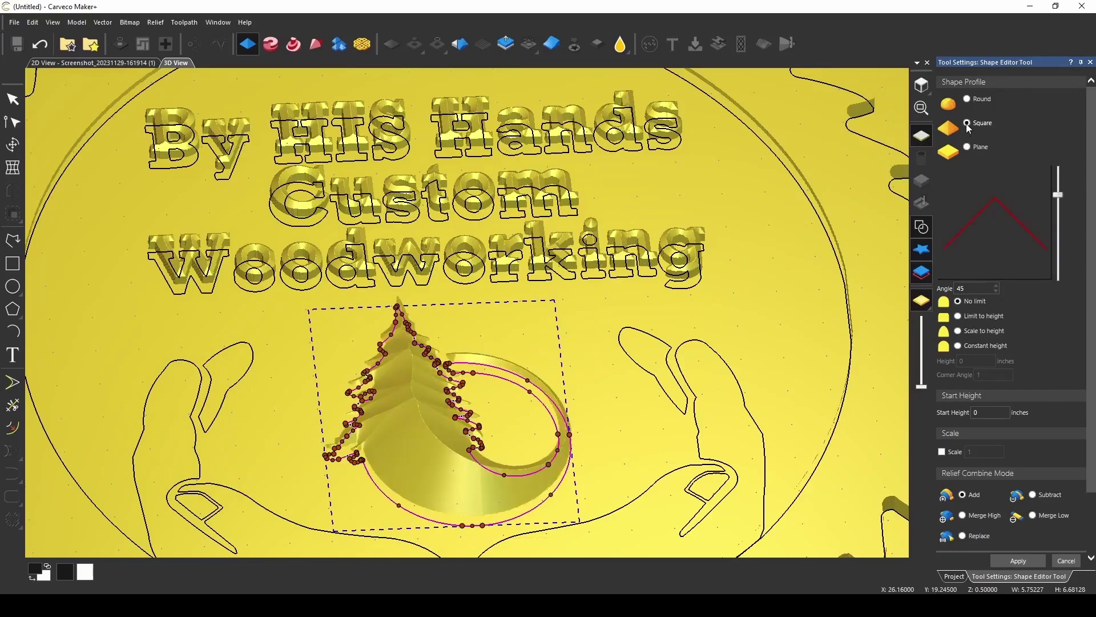
{"action": "left_click", "coordinate": [923, 230]}
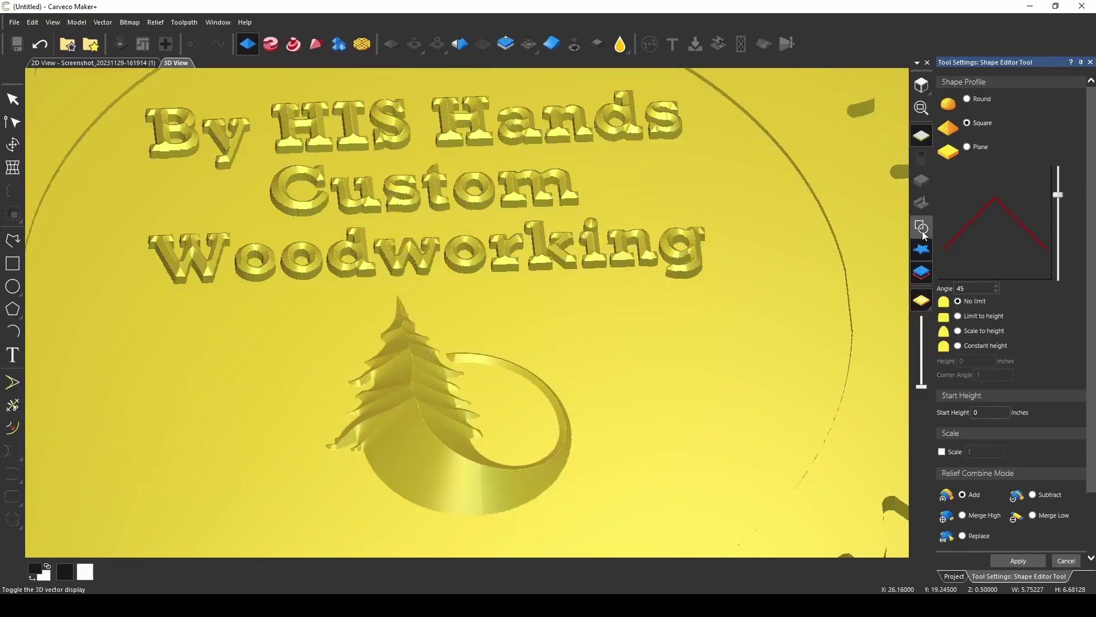
{"action": "left_click_drag", "start_coordinate": [560, 323], "coordinate": [489, 454]}
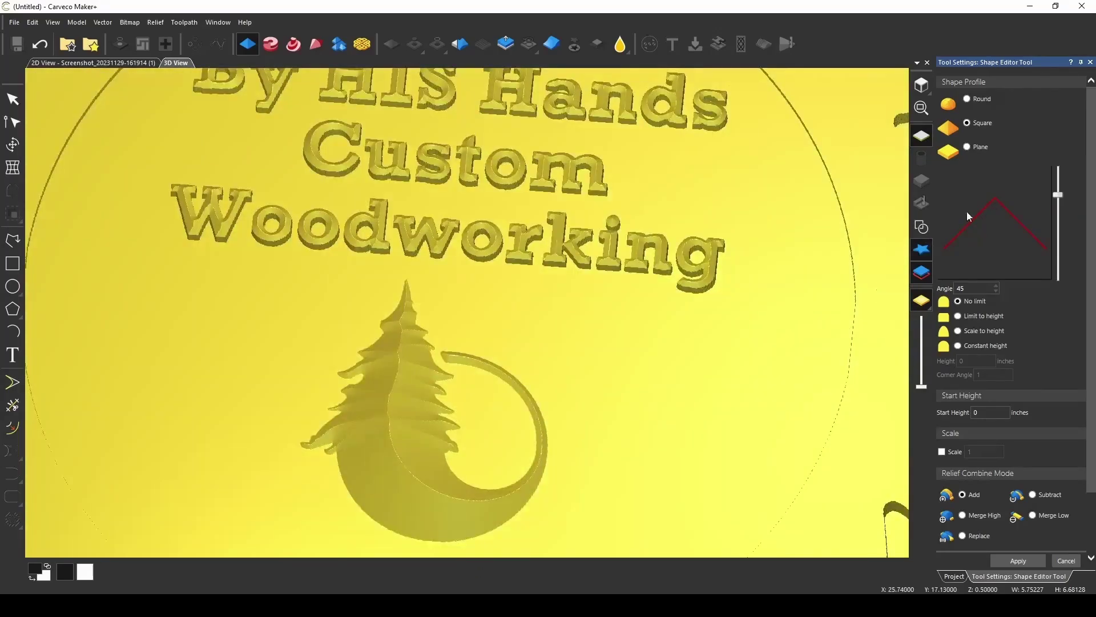
{"action": "left_click", "coordinate": [1042, 497]}
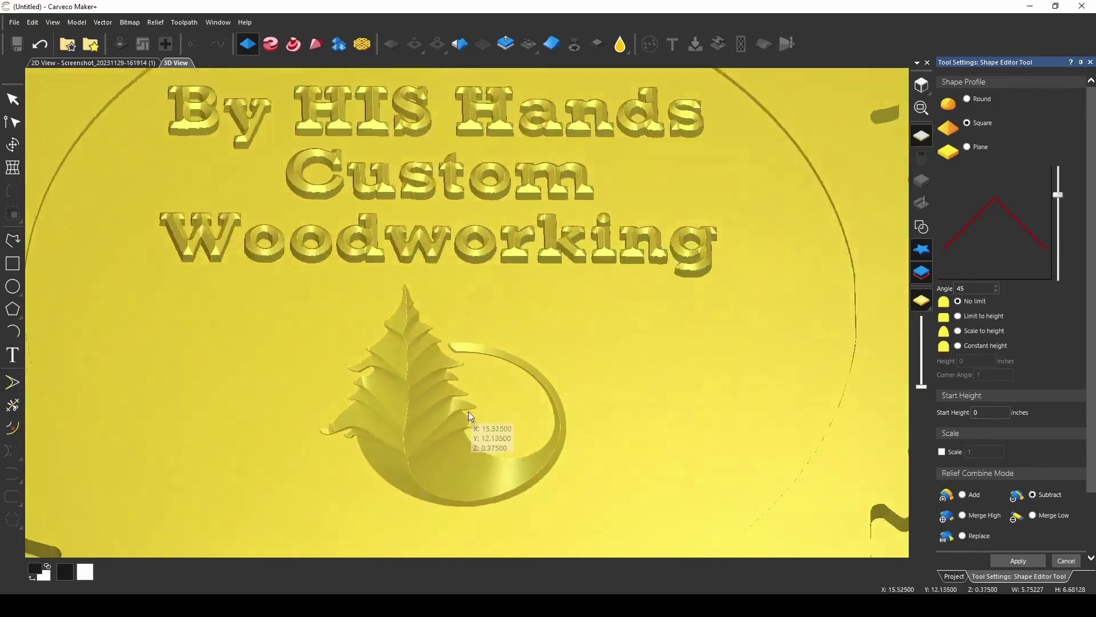
{"action": "left_click_drag", "start_coordinate": [1058, 194], "coordinate": [1060, 213]}
{"action": "scroll", "coordinate": [431, 358], "scroll_direction": "up", "scroll_amount": 4}
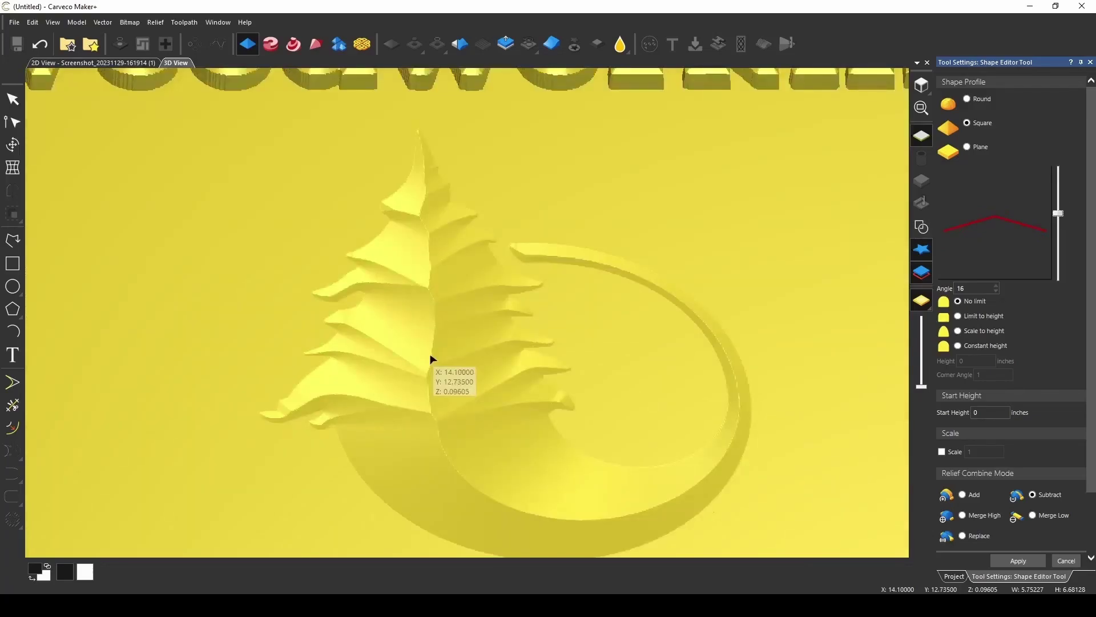
{"action": "scroll", "coordinate": [431, 359], "scroll_direction": "up", "scroll_amount": 2}
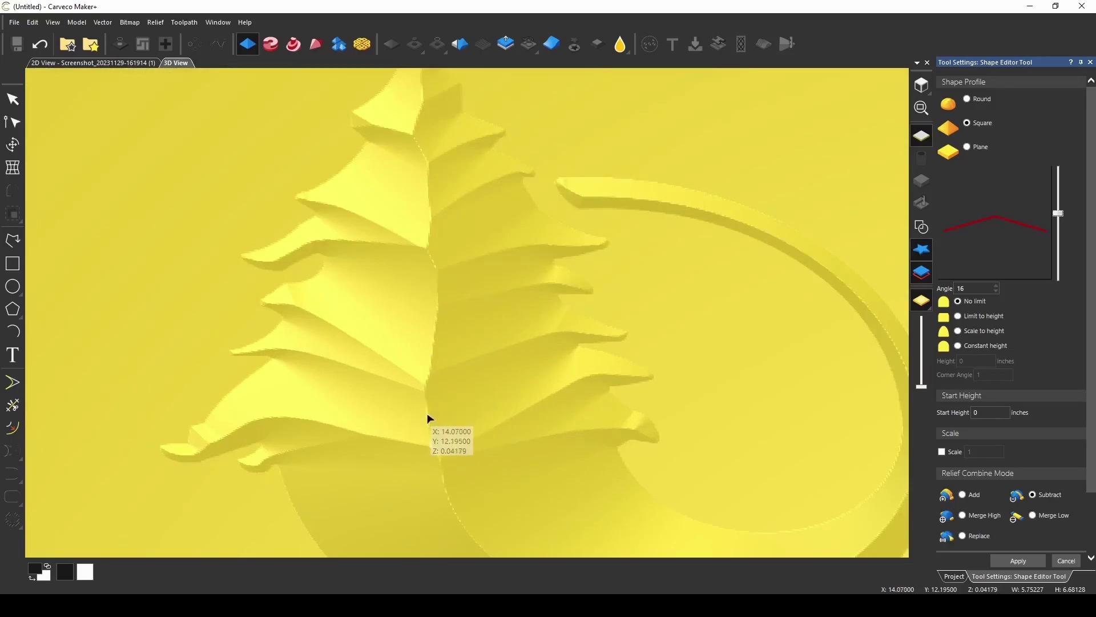
{"action": "scroll", "coordinate": [429, 420], "scroll_direction": "down", "scroll_amount": 5}
{"action": "left_click_drag", "start_coordinate": [380, 446], "coordinate": [409, 420]}
{"action": "left_click", "coordinate": [963, 495]}
{"action": "left_click_drag", "start_coordinate": [593, 436], "coordinate": [560, 218]}
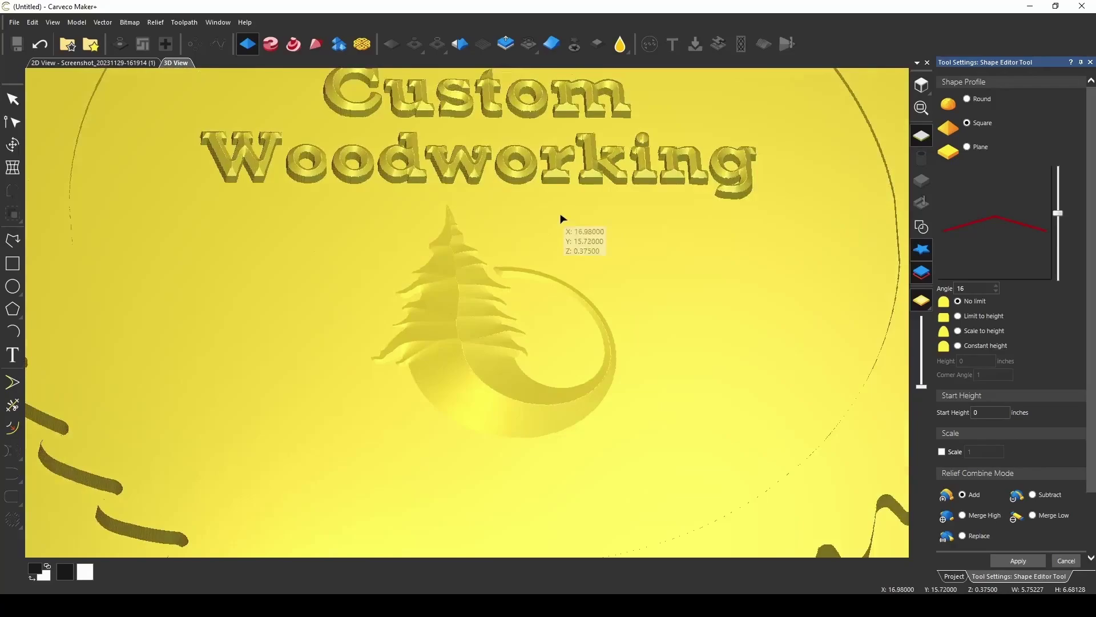
{"action": "left_click", "coordinate": [1066, 561]}
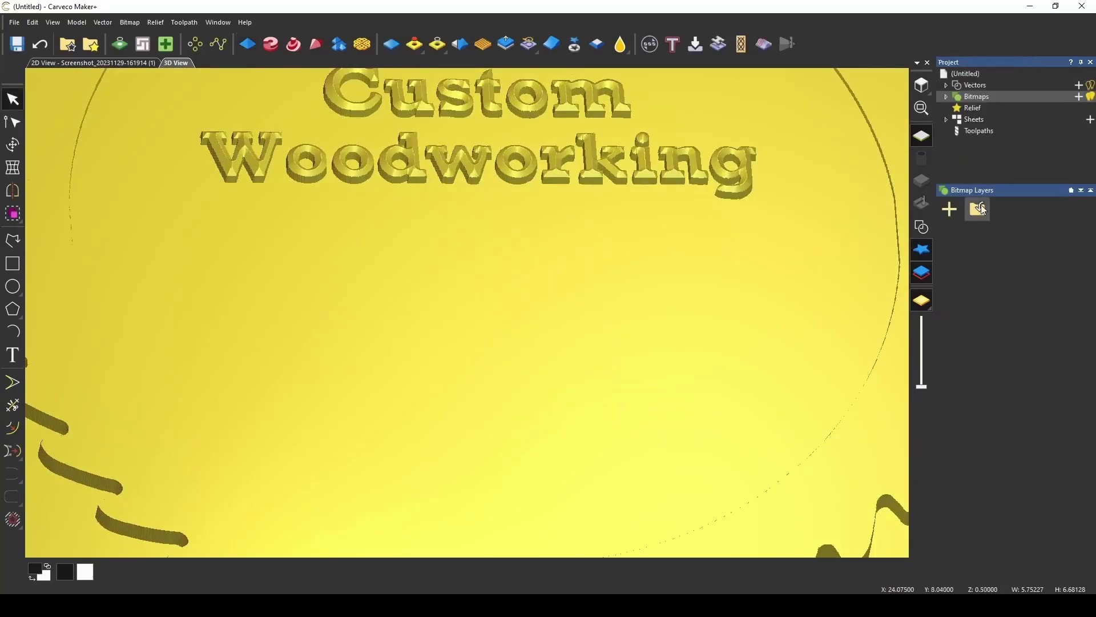
Step: Split the joined tree and crescent outline at the nodes where the tree's base meets the crescent
{"action": "scroll", "coordinate": [468, 352], "scroll_direction": "up", "scroll_amount": 3}
{"action": "scroll", "coordinate": [466, 349], "scroll_direction": "up", "scroll_amount": 2}
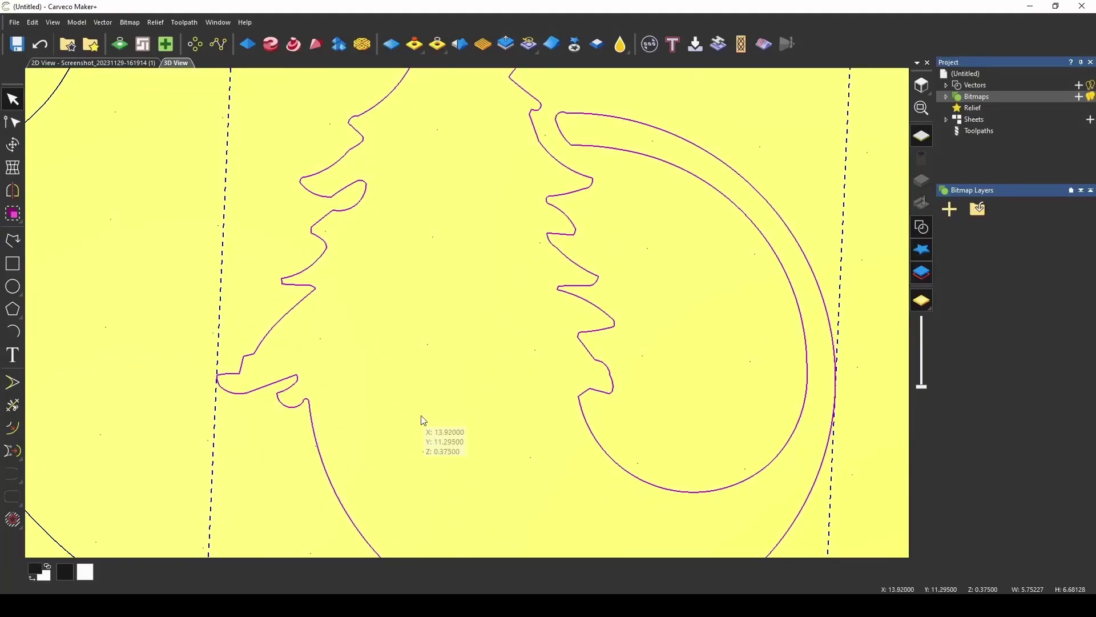
{"action": "scroll", "coordinate": [315, 407], "scroll_direction": "up", "scroll_amount": 3}
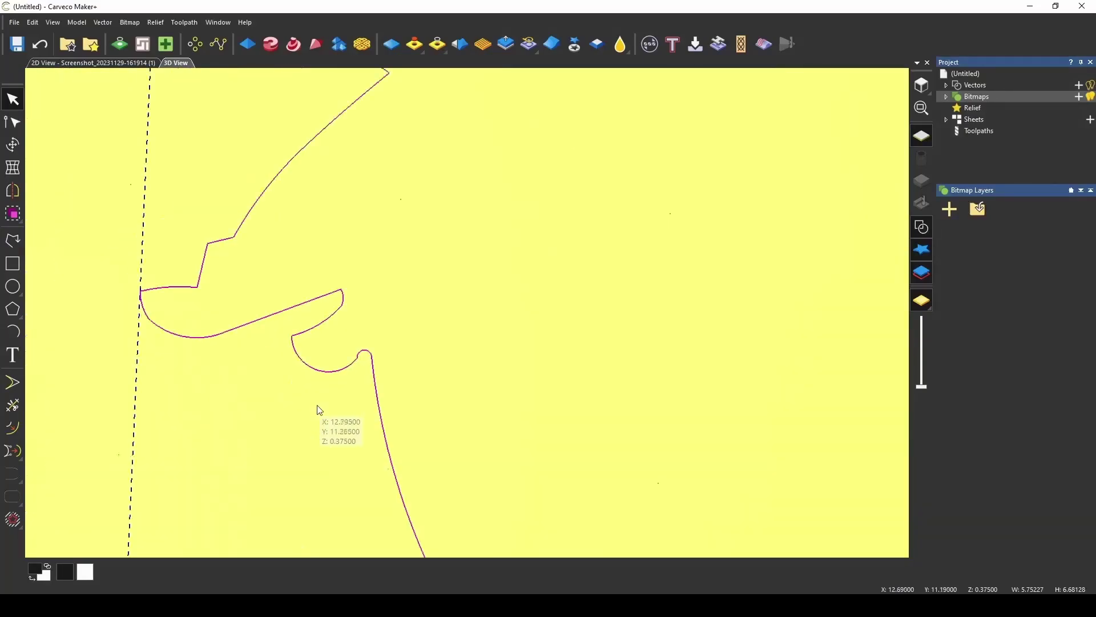
{"action": "scroll", "coordinate": [450, 477], "scroll_direction": "down", "scroll_amount": 3}
{"action": "key", "text": "n"}
{"action": "scroll", "coordinate": [722, 339], "scroll_direction": "up", "scroll_amount": 2}
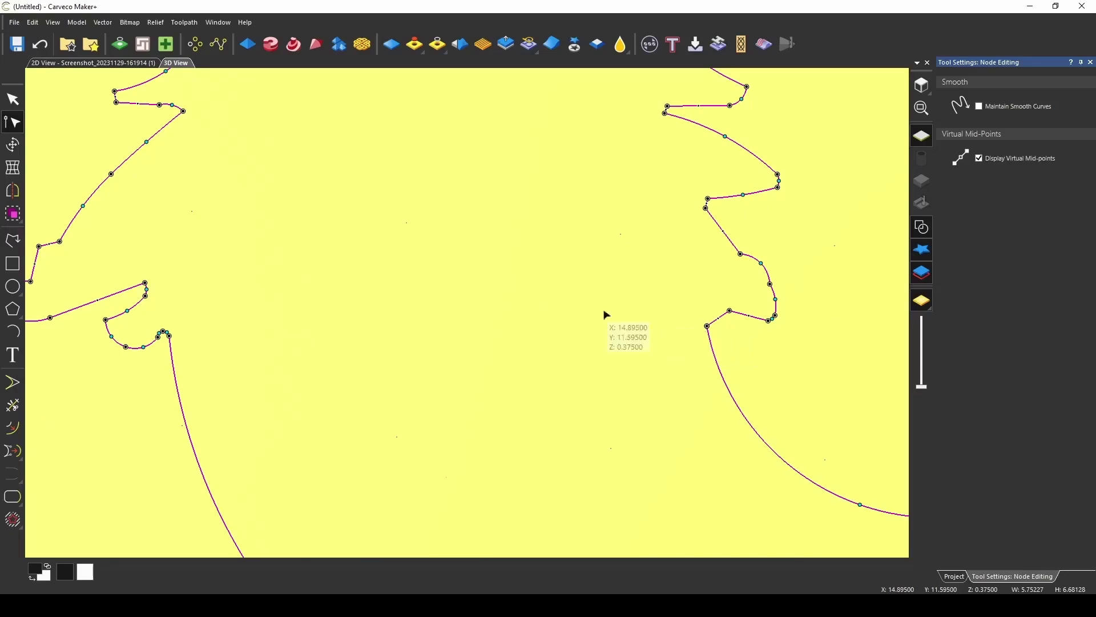
{"action": "scroll", "coordinate": [181, 328], "scroll_direction": "up", "scroll_amount": 2}
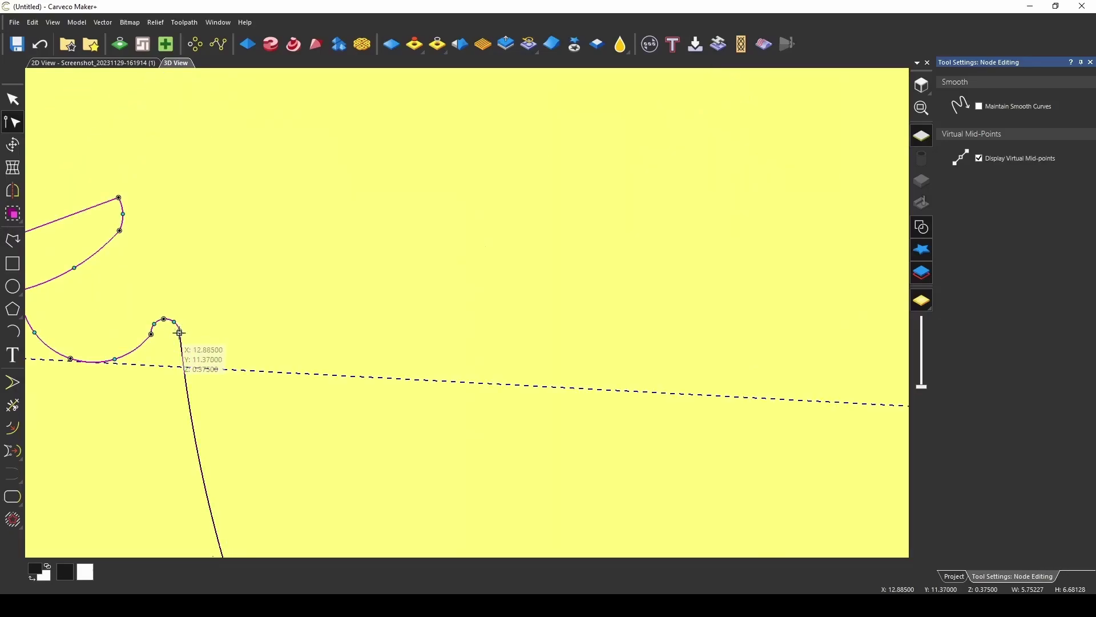
{"action": "scroll", "coordinate": [171, 463], "scroll_direction": "down", "scroll_amount": 3}
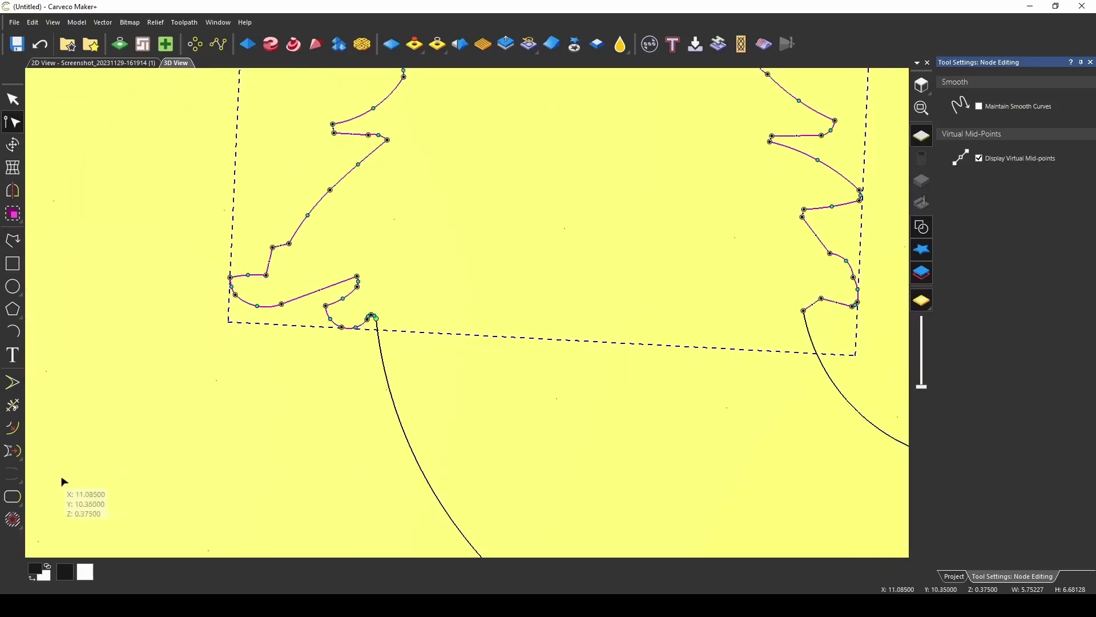
Step: Close the open tree outline with a smooth curve, and close the crescent outline the same way
{"action": "left_click", "coordinate": [15, 500]}
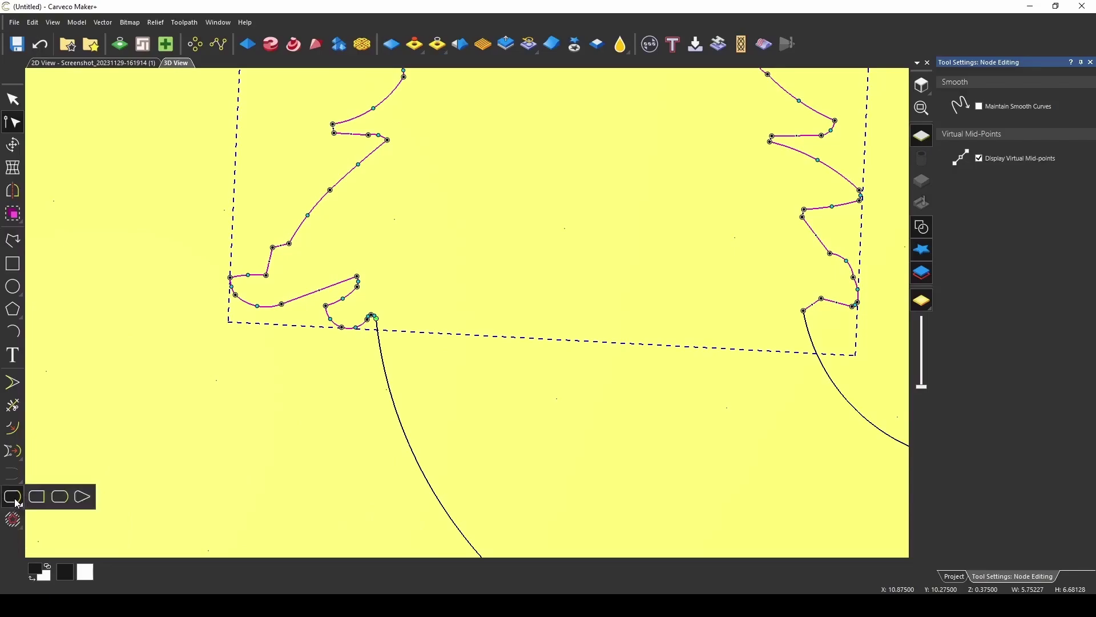
{"action": "left_click", "coordinate": [61, 497]}
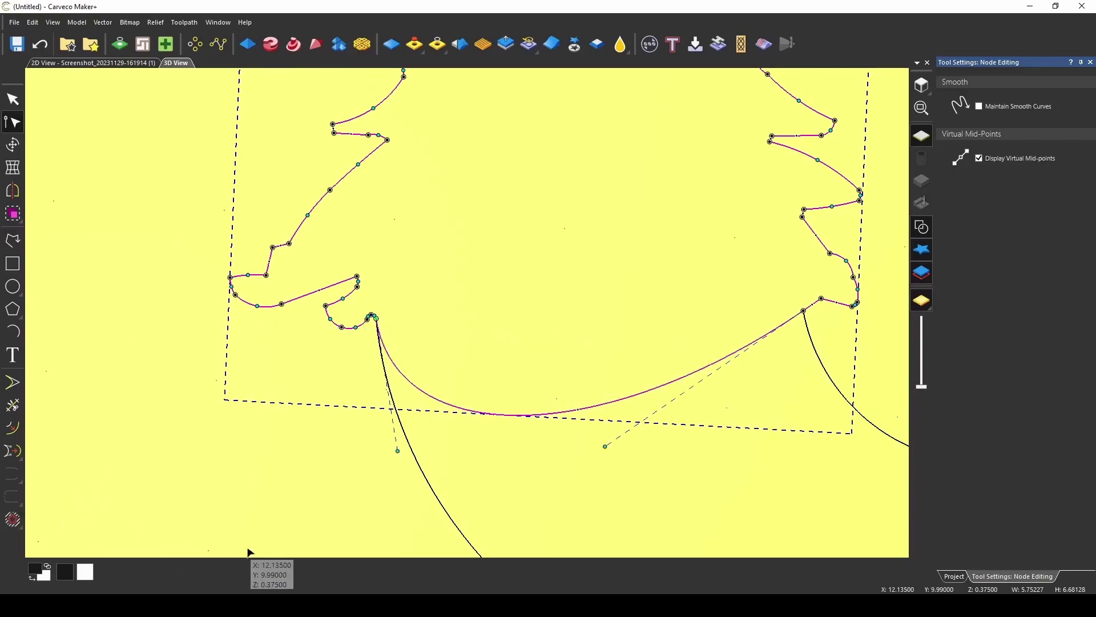
{"action": "left_click", "coordinate": [414, 454]}
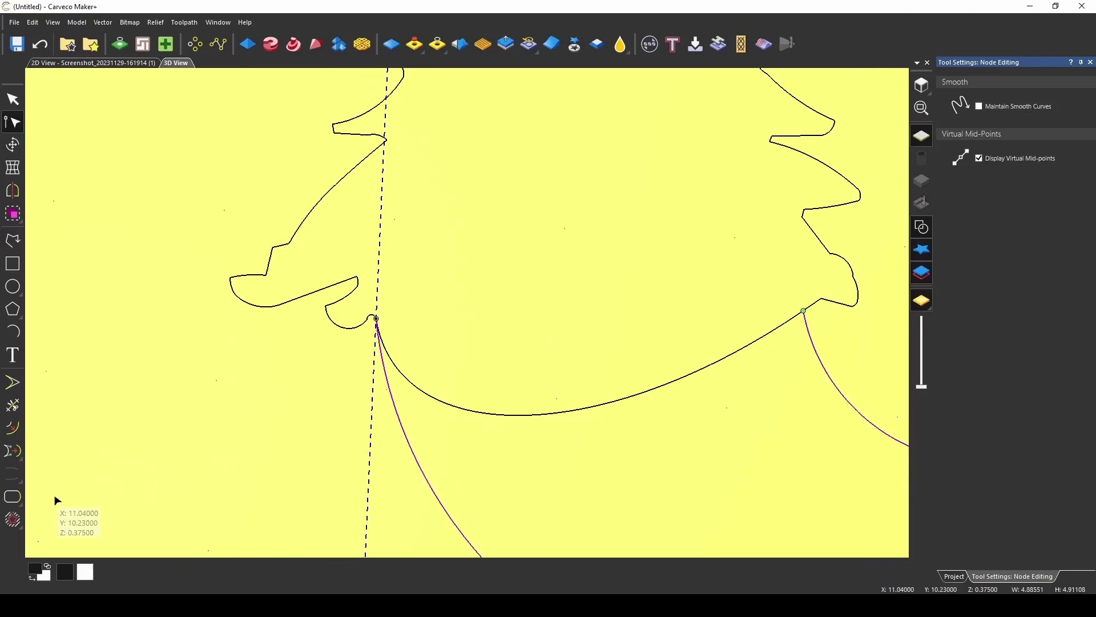
{"action": "left_click", "coordinate": [16, 507]}
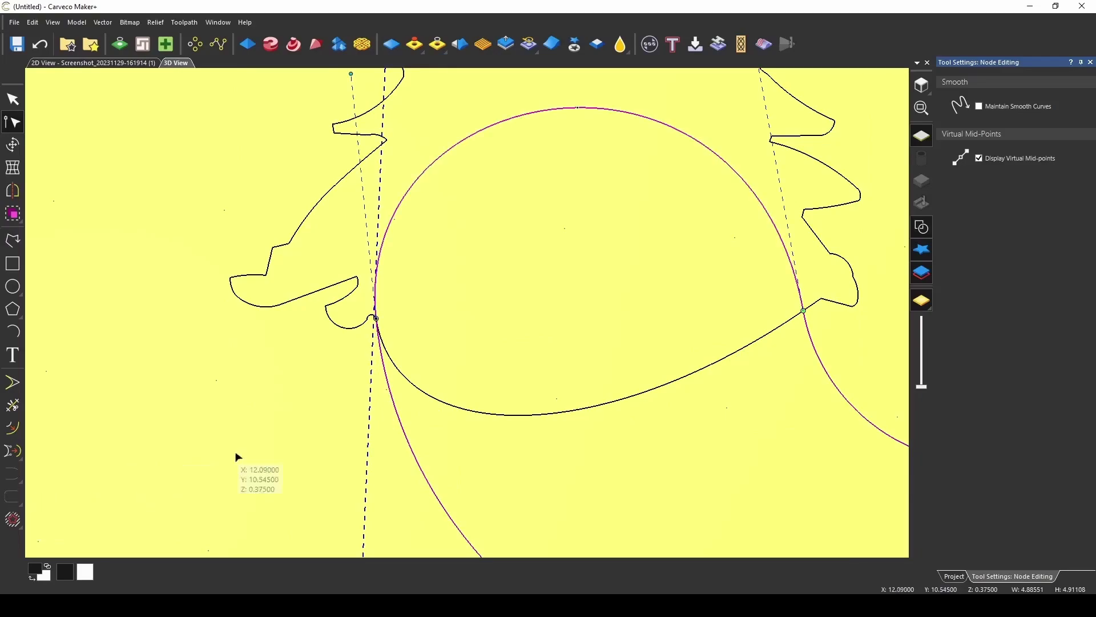
Step: Bend the crescent's closing curve down along the tree's base and adjust the tree's bottom curve to follow it
{"action": "scroll", "coordinate": [513, 348], "scroll_direction": "down", "scroll_amount": 1}
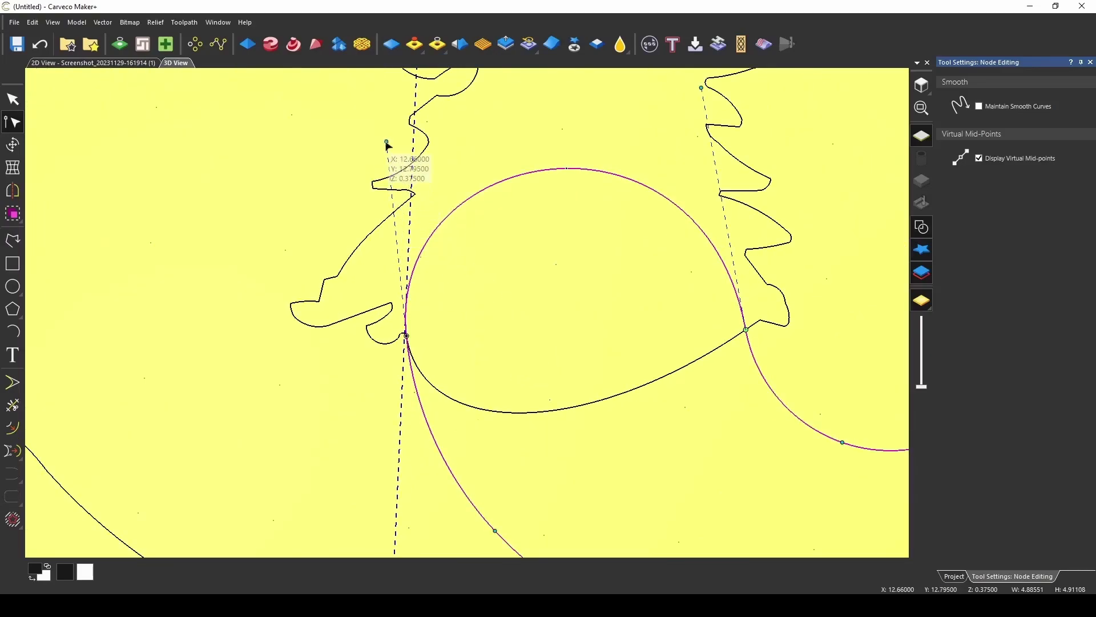
{"action": "left_click_drag", "start_coordinate": [387, 143], "coordinate": [516, 550]}
{"action": "left_click_drag", "start_coordinate": [528, 370], "coordinate": [525, 375]}
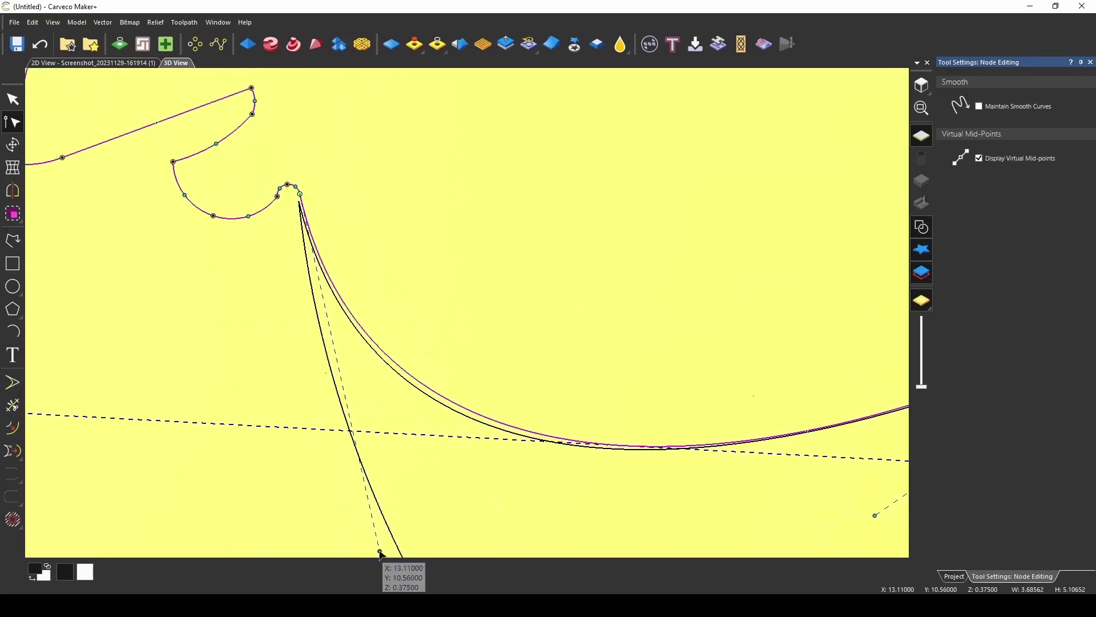
{"action": "mouse_move", "coordinate": [381, 549]}
{"action": "left_mouse_down"}
{"action": "mouse_move", "coordinate": [368, 545]}
{"action": "mouse_move", "coordinate": [374, 551]}
{"action": "left_mouse_up"}
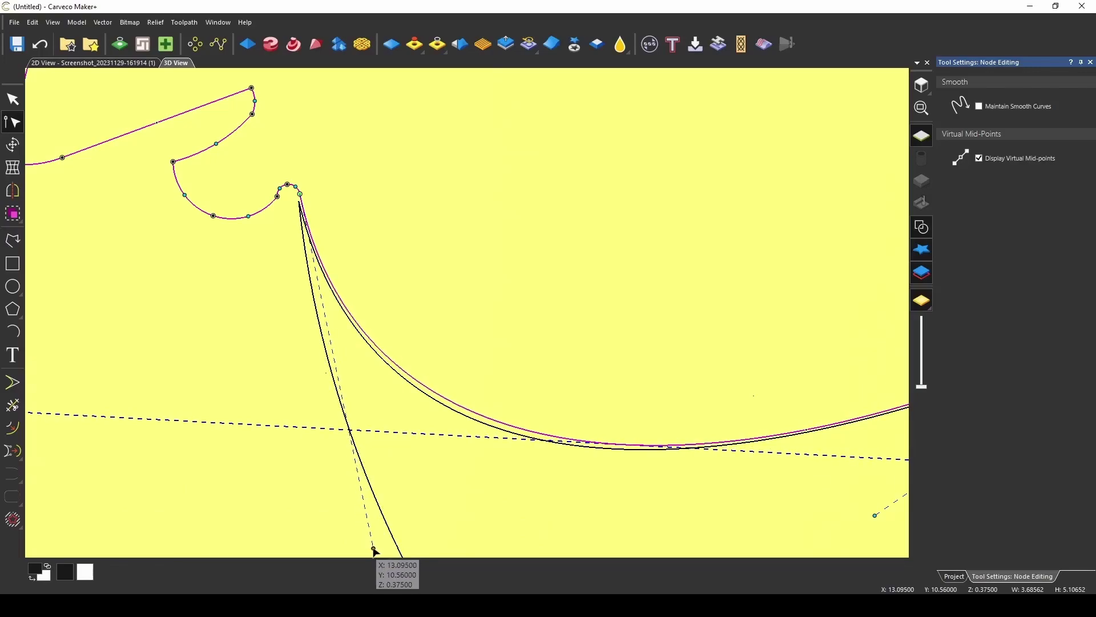
{"action": "scroll", "coordinate": [766, 517], "scroll_direction": "down", "scroll_amount": 1}
{"action": "scroll", "coordinate": [750, 378], "scroll_direction": "up", "scroll_amount": 1}
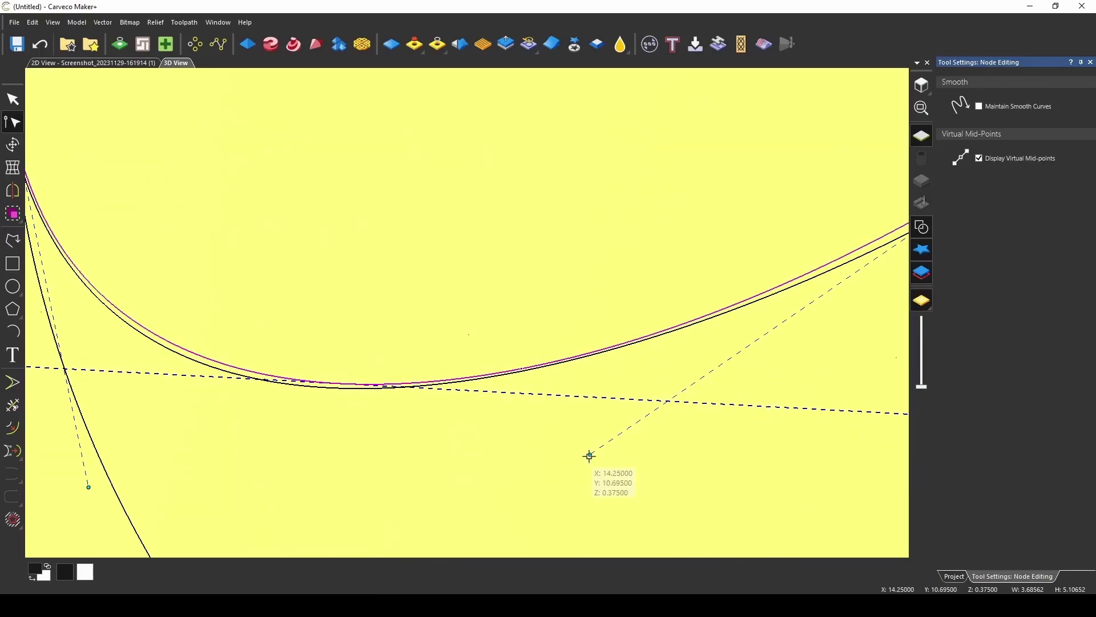
{"action": "scroll", "coordinate": [434, 380], "scroll_direction": "down", "scroll_amount": 5}
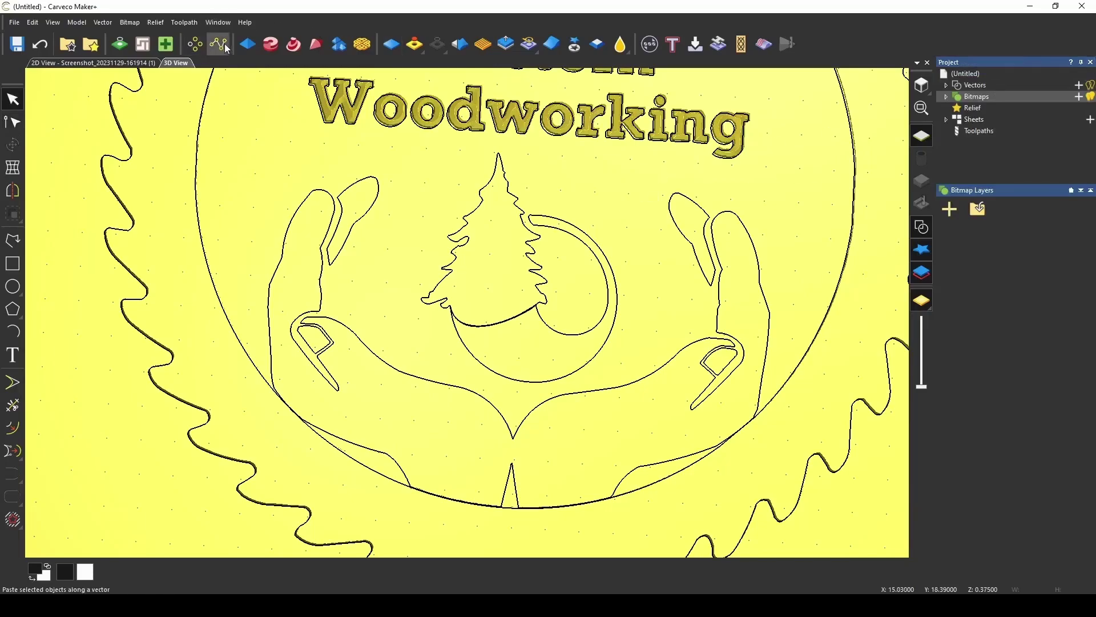
Step: Raise the tree with a square profile at an angle of 18, a 0.125 inch start height and Add mode
{"action": "left_click", "coordinate": [247, 44]}
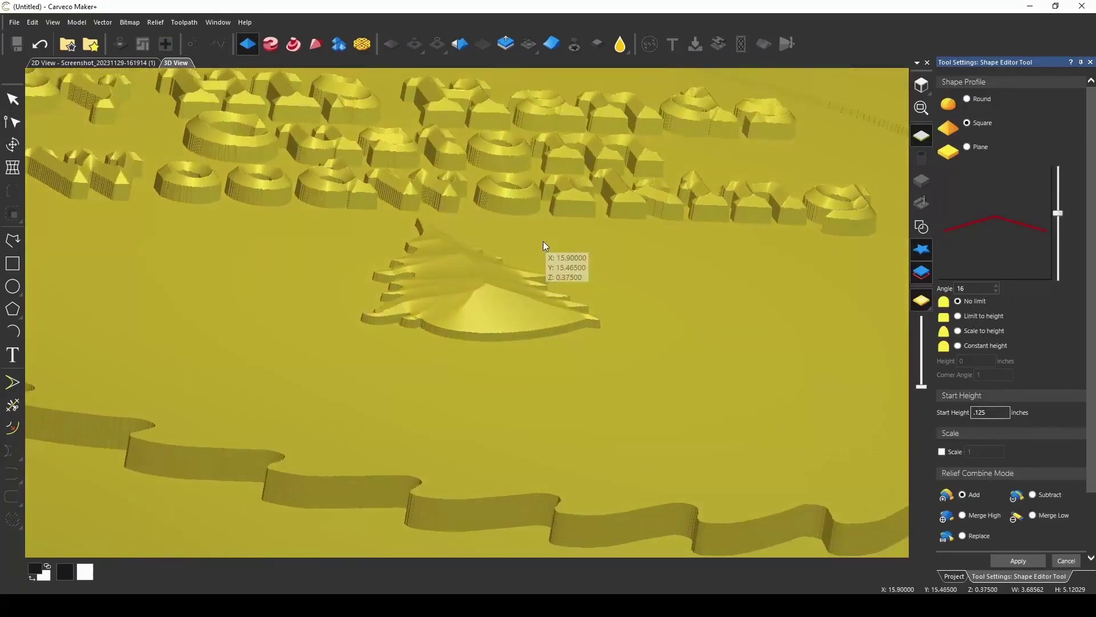
{"action": "left_click_drag", "start_coordinate": [543, 241], "coordinate": [446, 384]}
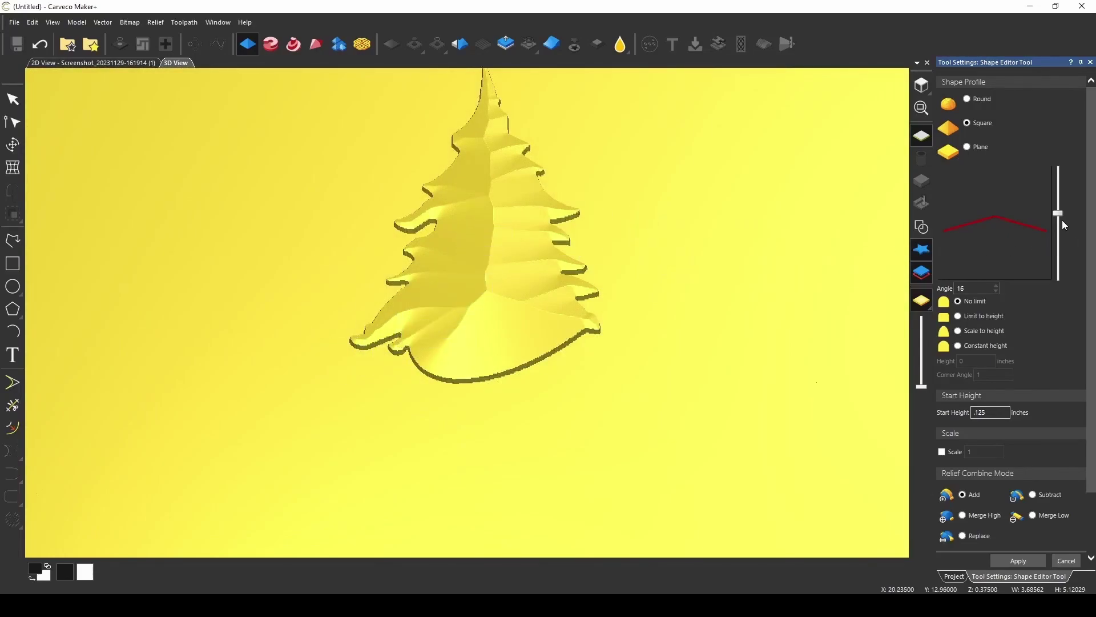
{"action": "left_click_drag", "start_coordinate": [1058, 213], "coordinate": [1056, 209]}
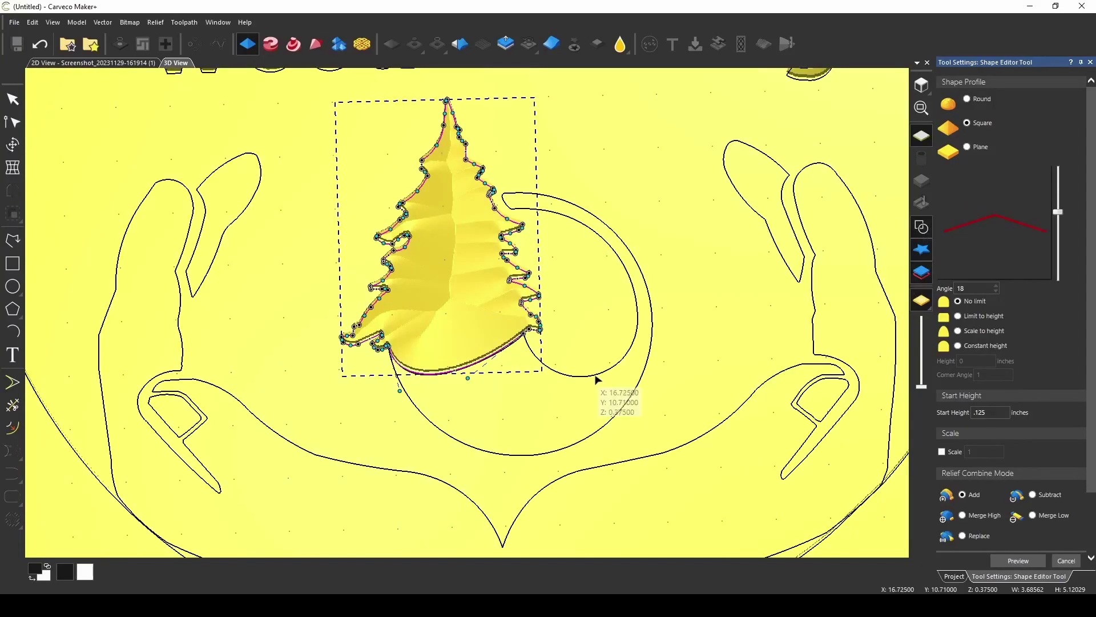
Step: Give the crescent a round profile in Merge High mode with a start height of 0.35 inches
{"action": "left_click", "coordinate": [595, 378]}
{"action": "left_click", "coordinate": [959, 103]}
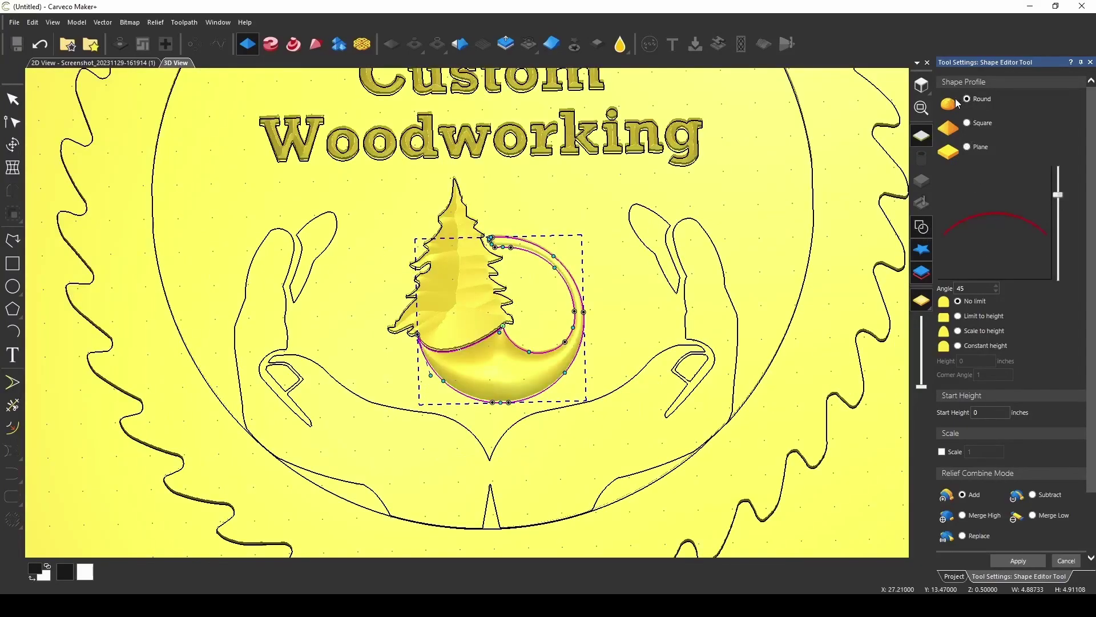
{"action": "scroll", "coordinate": [454, 314], "scroll_direction": "up", "scroll_amount": 5}
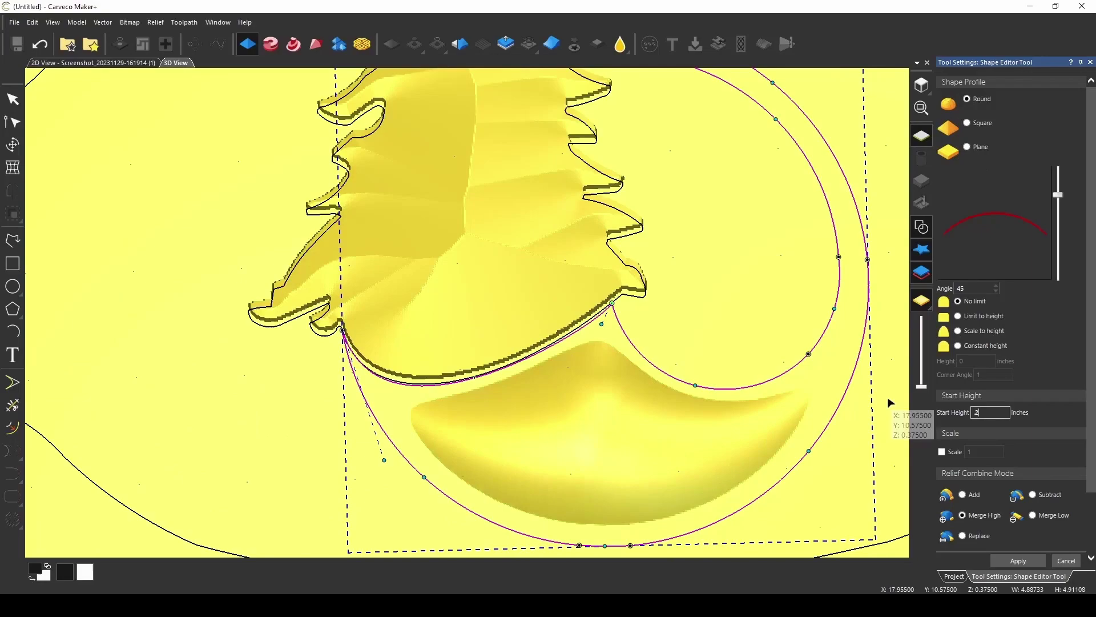
{"action": "type", "text": ".35"}
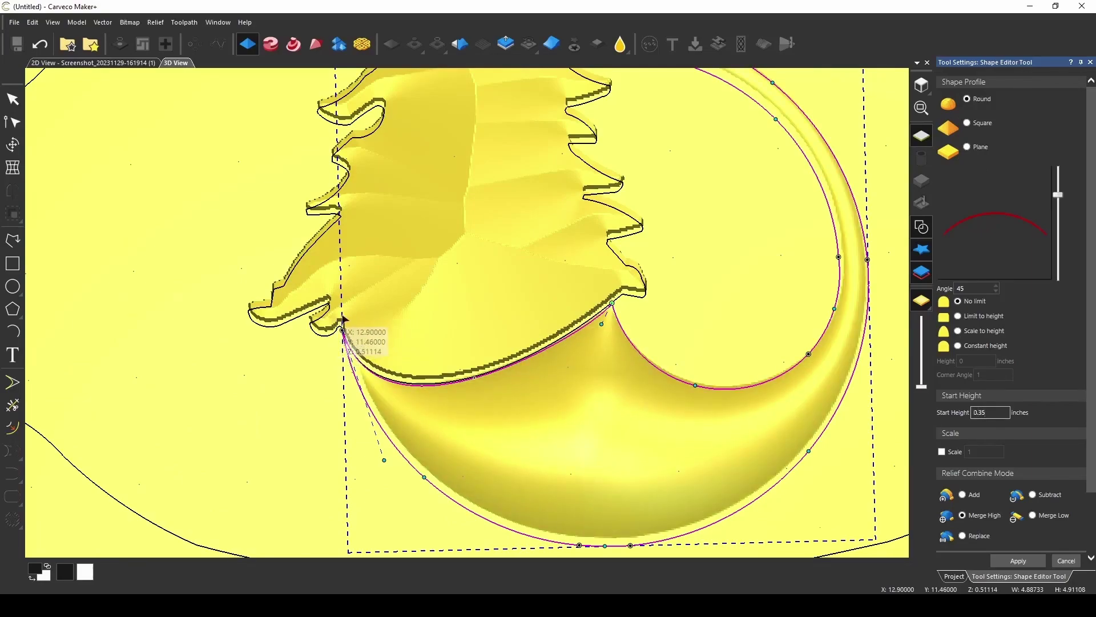
Step: Move the crescent's upper nodes and curve handles up beneath the tree so the two shapes overlap
{"action": "left_click_drag", "start_coordinate": [343, 318], "coordinate": [616, 392]}
{"action": "left_click_drag", "start_coordinate": [312, 275], "coordinate": [417, 365]}
{"action": "left_click_drag", "start_coordinate": [602, 324], "coordinate": [571, 174]}
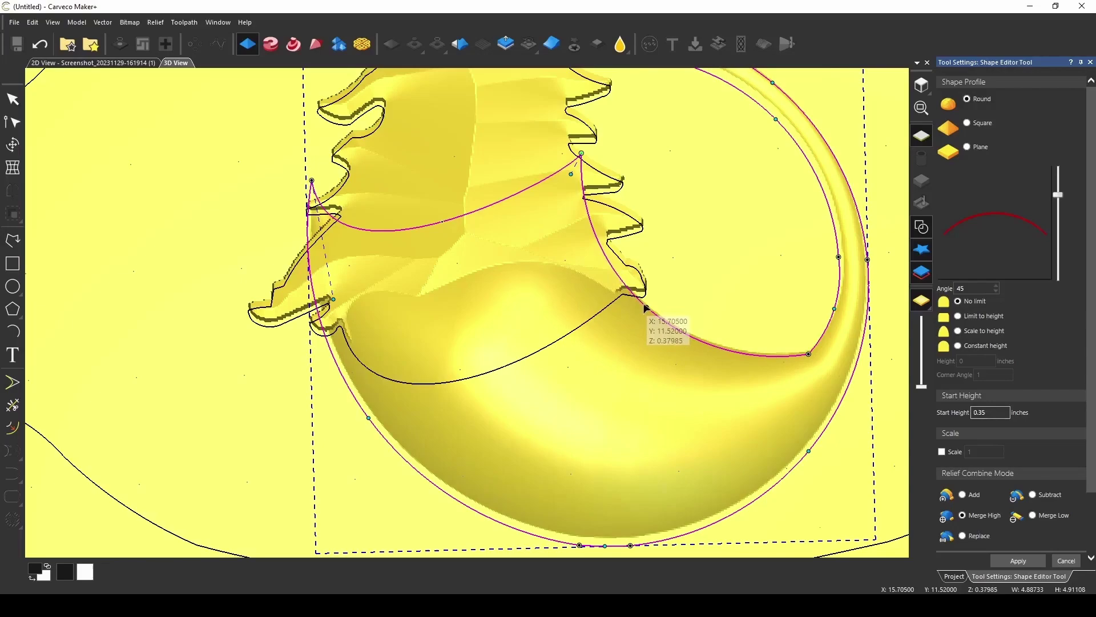
Step: Set the crescent's start height to 0.38 inches and steepen its round profile angle
{"action": "scroll", "coordinate": [468, 415], "scroll_direction": "down", "scroll_amount": 3}
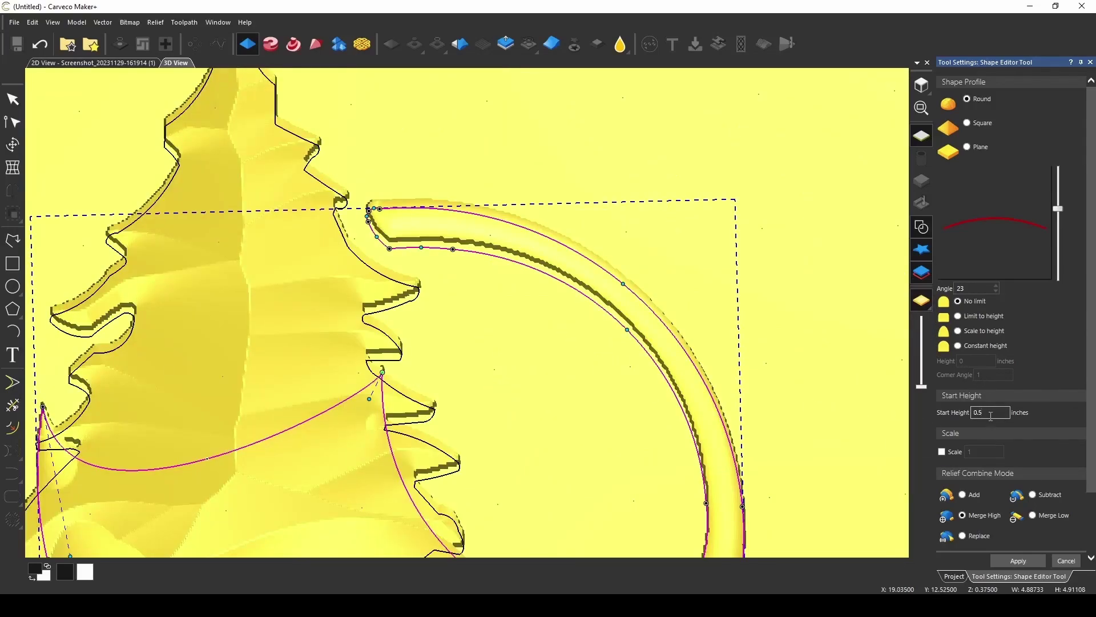
{"action": "scroll", "coordinate": [991, 416], "scroll_direction": "down", "scroll_amount": 1}
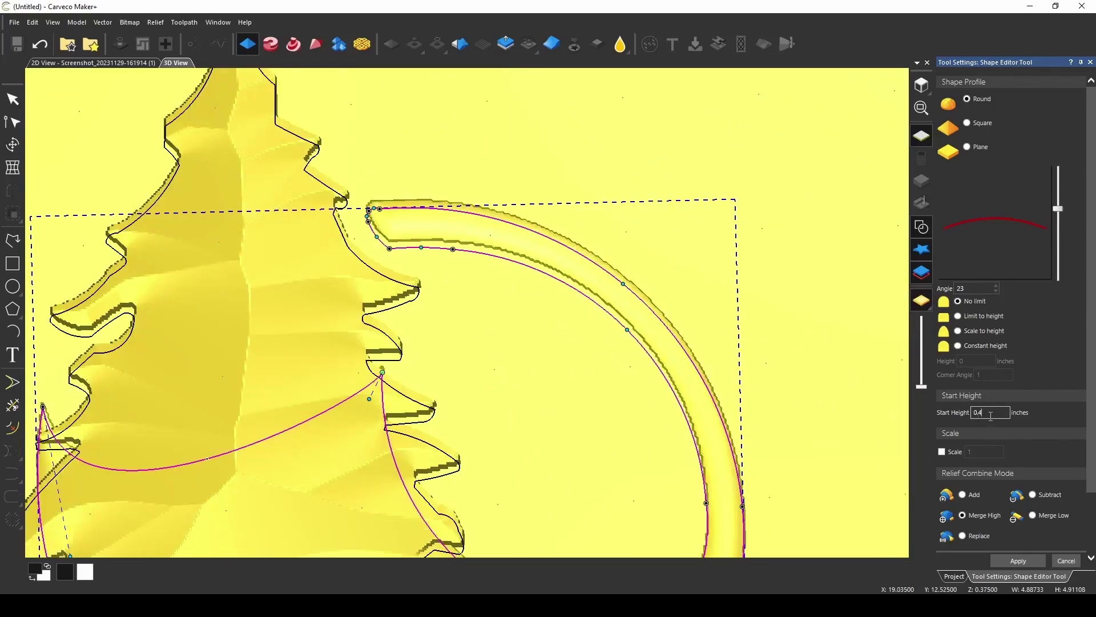
{"action": "key", "text": "BackSpace"}
{"action": "type", "text": "35"}
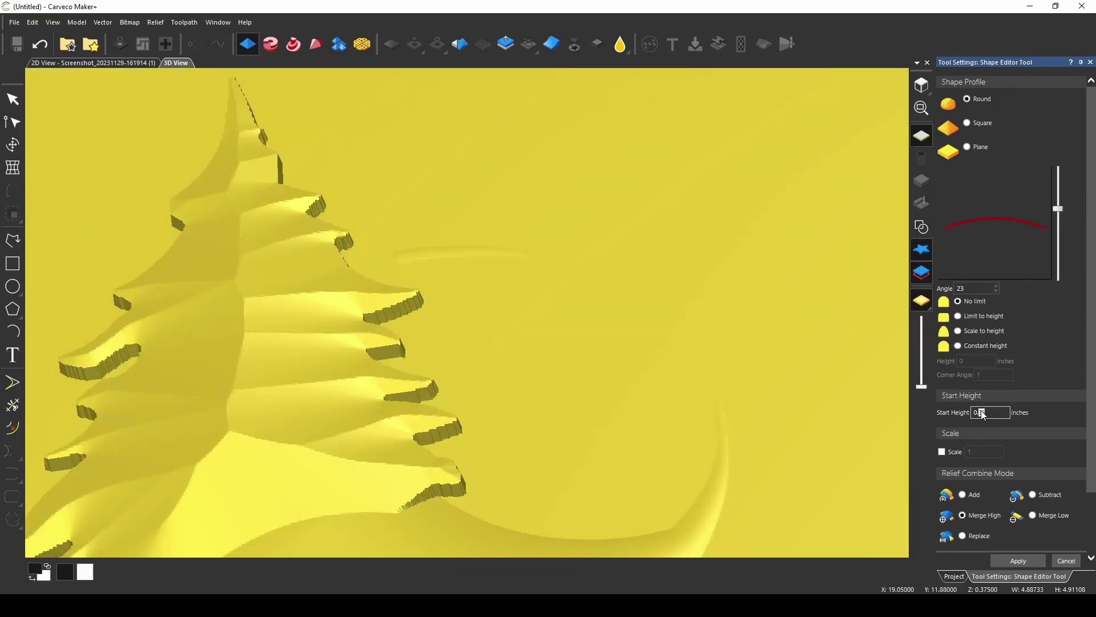
{"action": "type", "text": "38"}
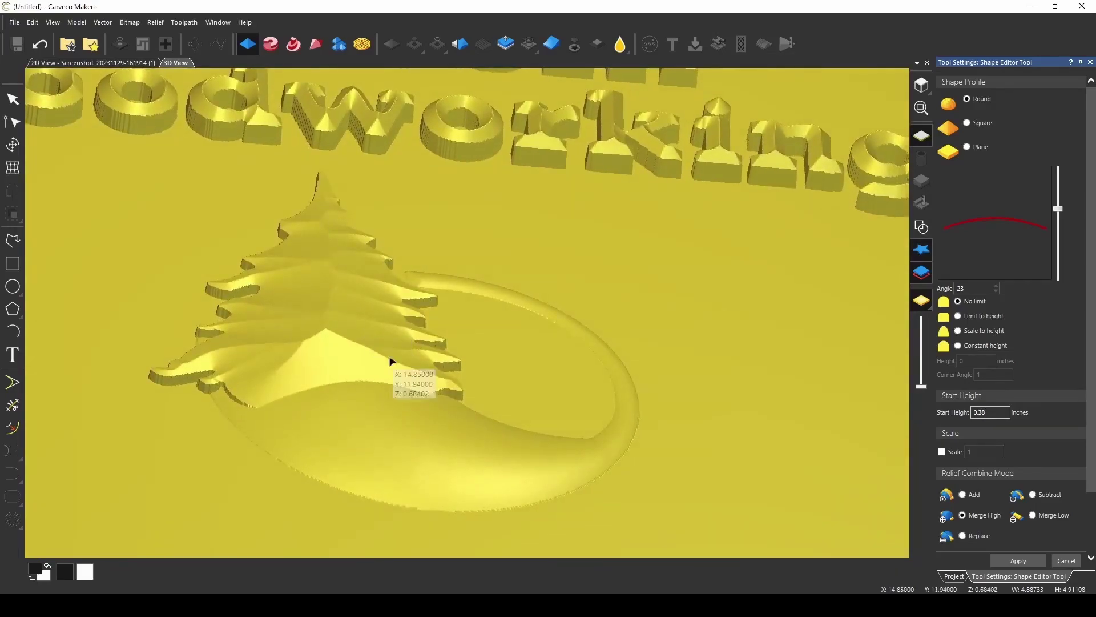
{"action": "left_click_drag", "start_coordinate": [1058, 208], "coordinate": [1058, 198]}
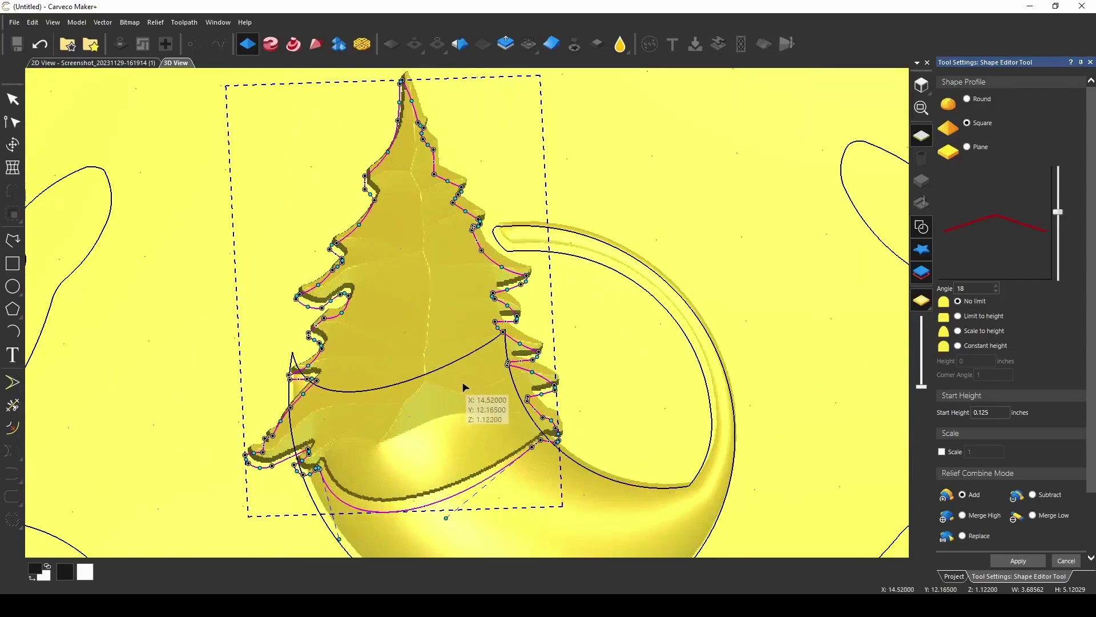
Step: Hide the vectors and leave shape editing to examine where the tree relief meets the crescent
{"action": "scroll", "coordinate": [465, 386], "scroll_direction": "down", "scroll_amount": 2}
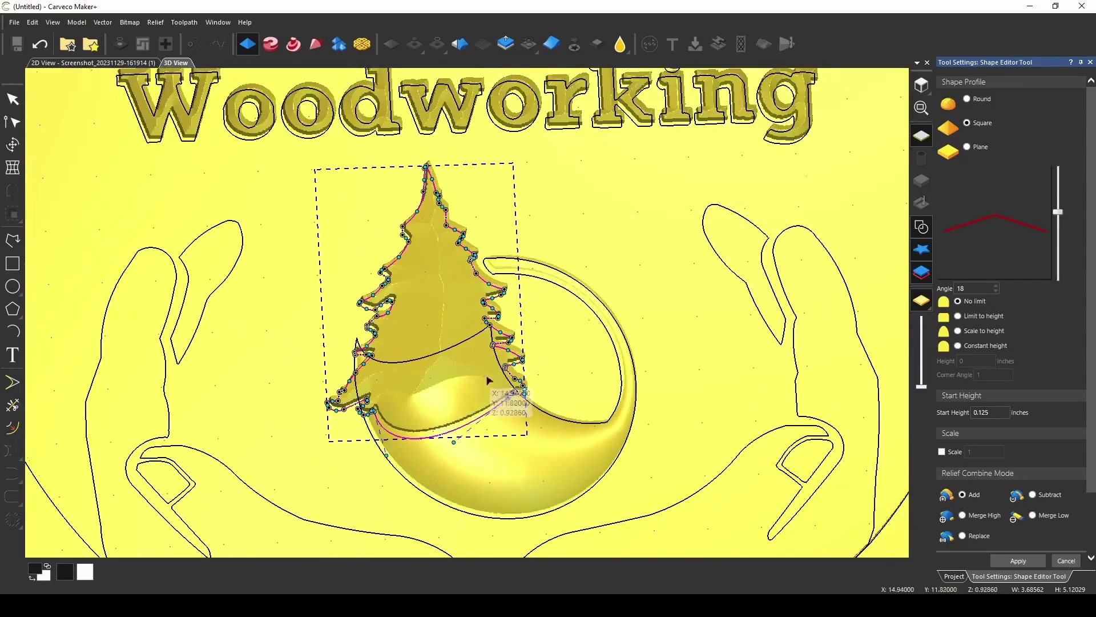
{"action": "left_click", "coordinate": [921, 228]}
{"action": "scroll", "coordinate": [432, 397], "scroll_direction": "down", "scroll_amount": 2}
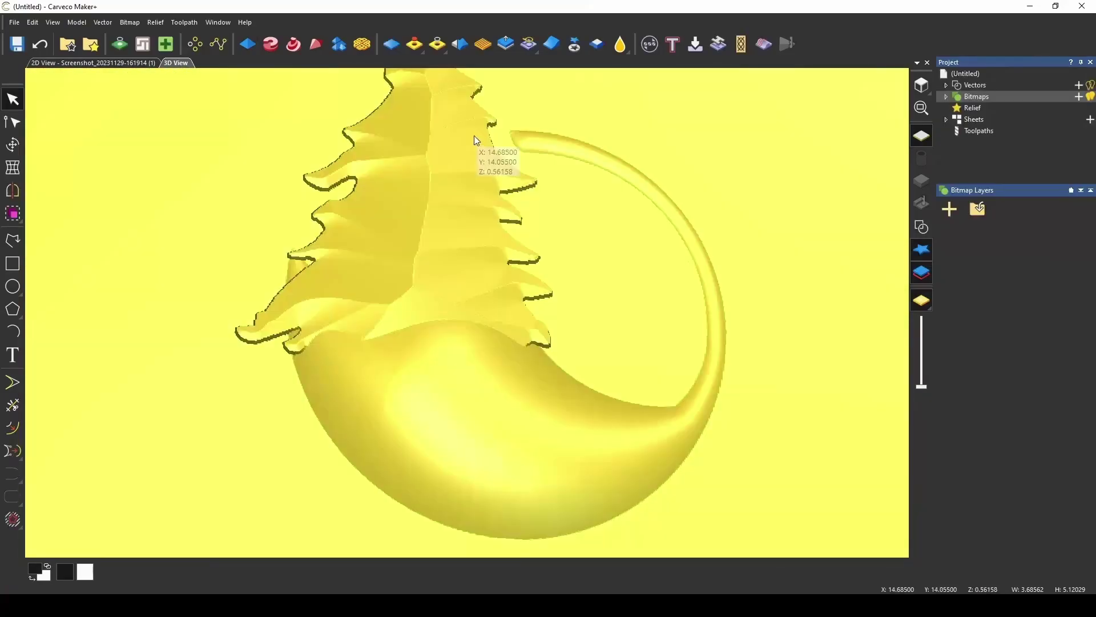
{"action": "scroll", "coordinate": [477, 142], "scroll_direction": "up", "scroll_amount": 3}
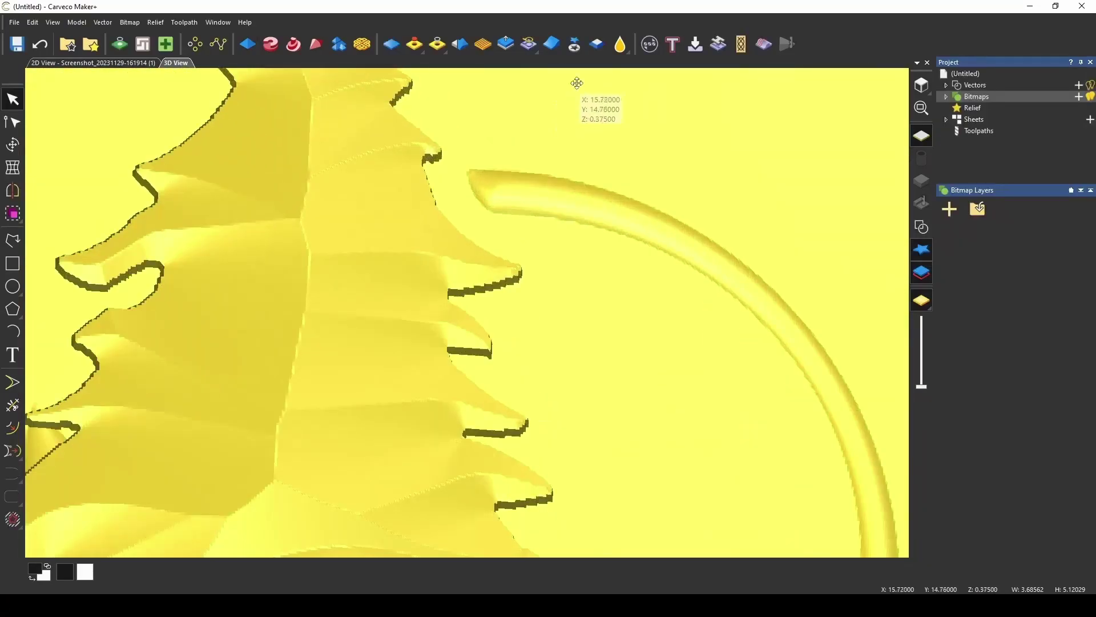
Step: Smooth the edge between the tree's lowest branch and the crescent with a 12 pixel radius brush in Lower Only mode
{"action": "left_click", "coordinate": [616, 50]}
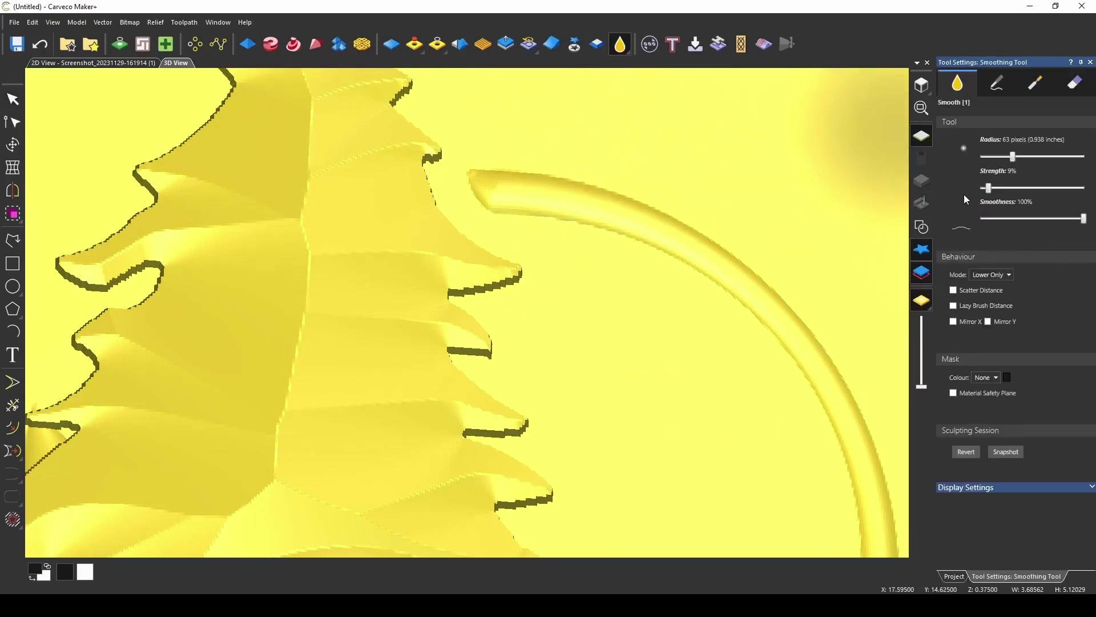
{"action": "scroll", "coordinate": [840, 308], "scroll_direction": "down", "scroll_amount": 6}
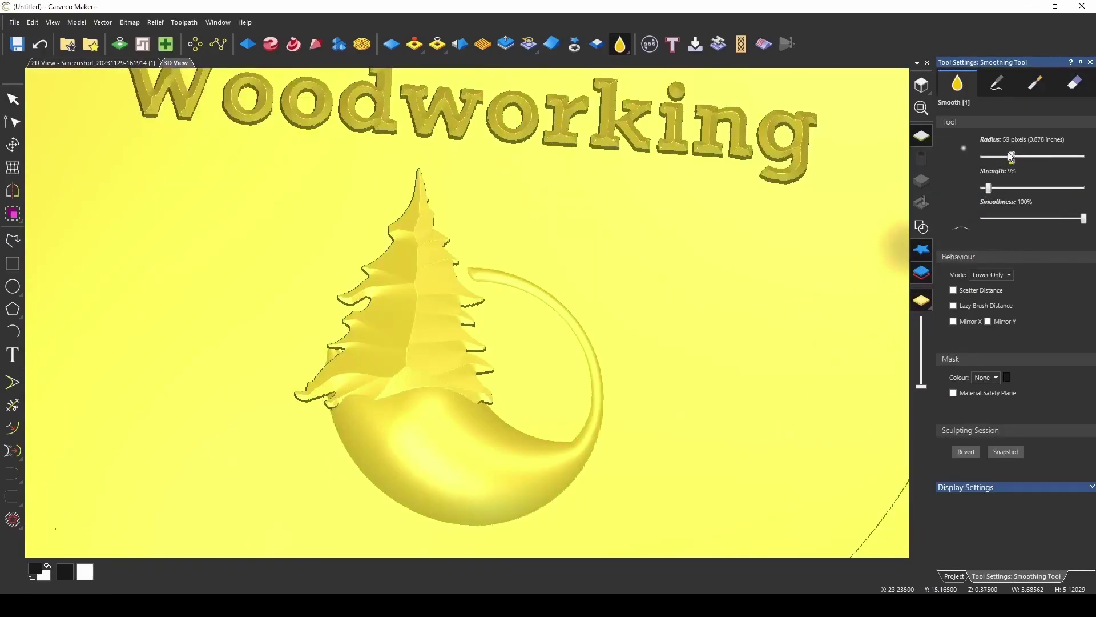
{"action": "left_click_drag", "start_coordinate": [992, 157], "coordinate": [990, 156]}
{"action": "scroll", "coordinate": [550, 399], "scroll_direction": "up", "scroll_amount": 6}
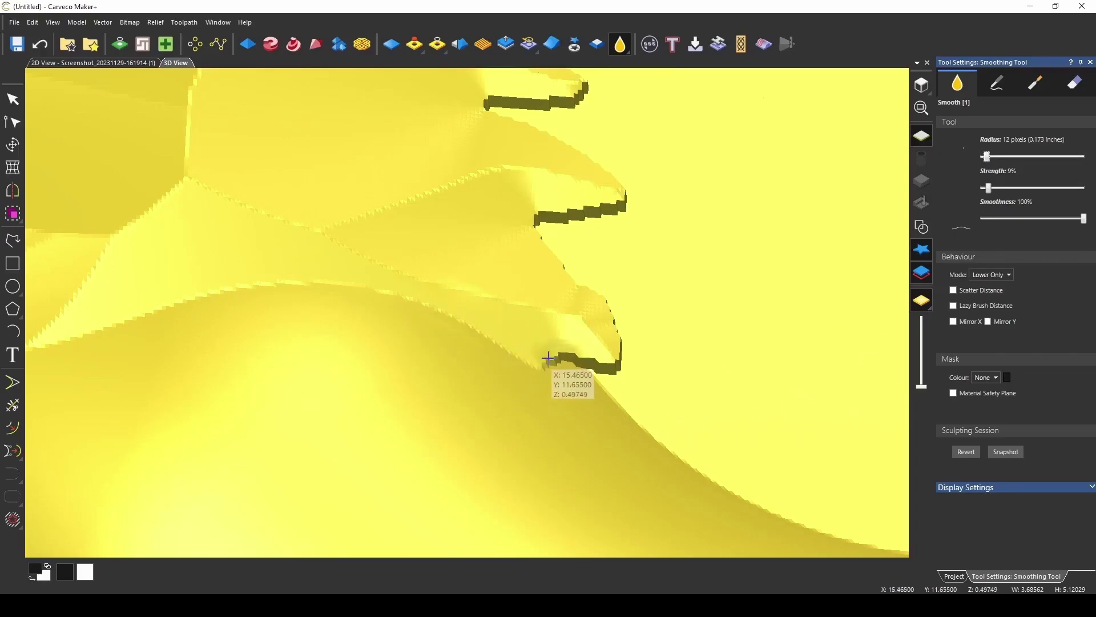
{"action": "mouse_move", "coordinate": [548, 358]}
{"action": "left_mouse_down"}
{"action": "mouse_move", "coordinate": [538, 372]}
{"action": "mouse_move", "coordinate": [554, 362]}
{"action": "mouse_move", "coordinate": [497, 360]}
{"action": "left_mouse_up"}
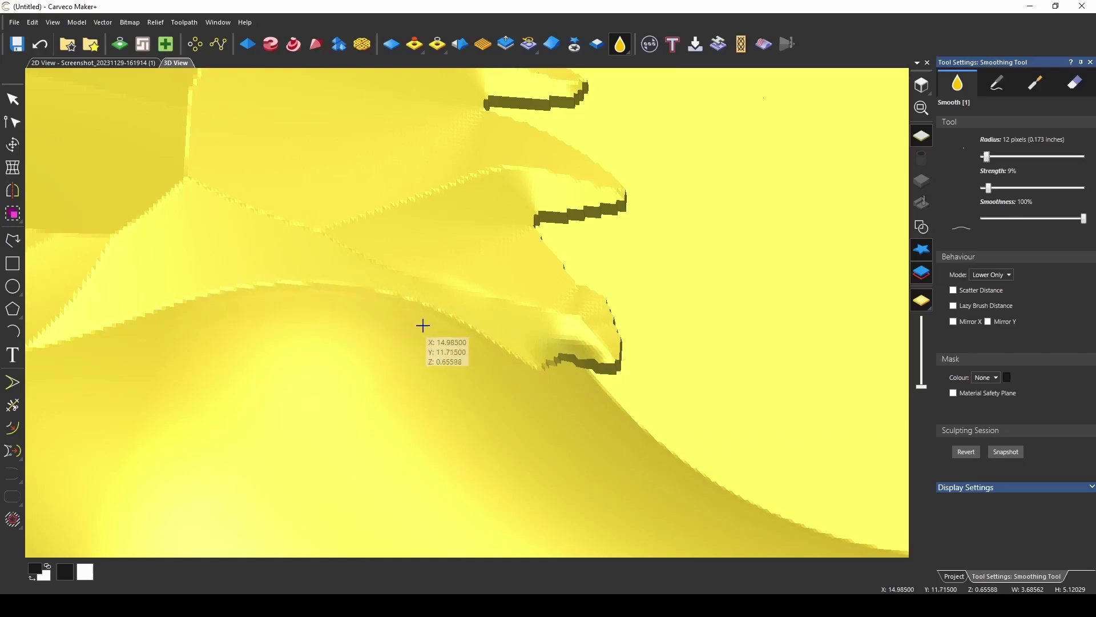
Step: Switch the smoothing mode to Normal and blend the seam between the tree's base and the crescent
{"action": "left_click", "coordinate": [993, 276]}
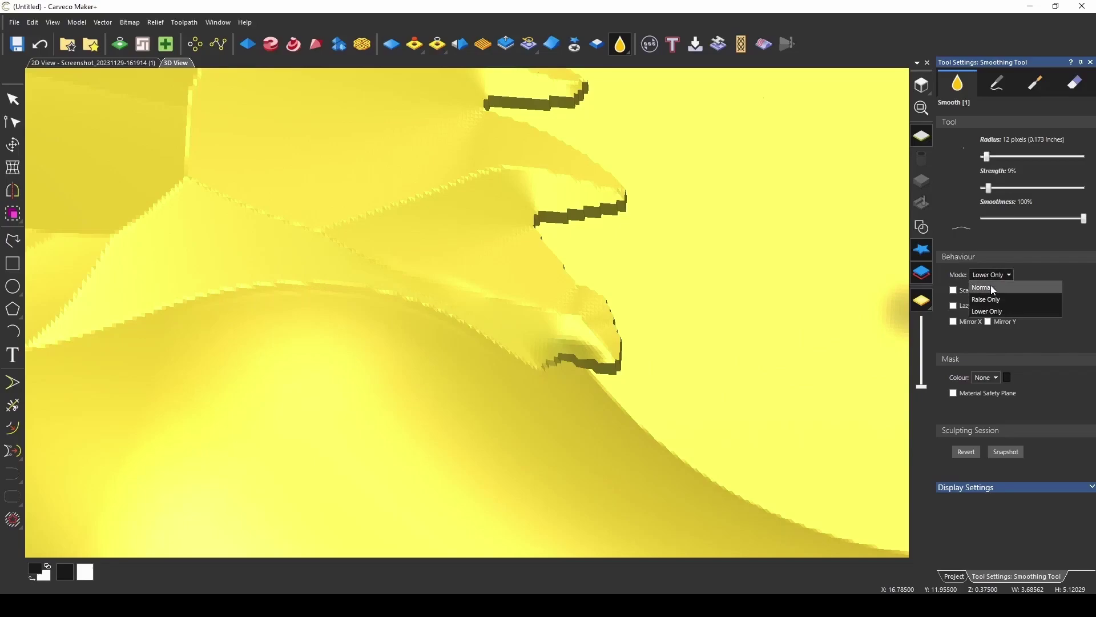
{"action": "left_click", "coordinate": [993, 288]}
{"action": "mouse_move", "coordinate": [523, 355]}
{"action": "left_mouse_down"}
{"action": "mouse_move", "coordinate": [387, 296]}
{"action": "mouse_move", "coordinate": [289, 291]}
{"action": "mouse_move", "coordinate": [197, 298]}
{"action": "mouse_move", "coordinate": [120, 321]}
{"action": "mouse_move", "coordinate": [66, 364]}
{"action": "left_mouse_up"}
{"action": "scroll", "coordinate": [67, 366], "scroll_direction": "down", "scroll_amount": 3}
{"action": "scroll", "coordinate": [156, 368], "scroll_direction": "up", "scroll_amount": 5}
{"action": "mouse_move", "coordinate": [156, 368]}
{"action": "left_mouse_down"}
{"action": "mouse_move", "coordinate": [328, 304]}
{"action": "mouse_move", "coordinate": [308, 280]}
{"action": "mouse_move", "coordinate": [234, 282]}
{"action": "mouse_move", "coordinate": [118, 258]}
{"action": "mouse_move", "coordinate": [51, 266]}
{"action": "left_mouse_up"}
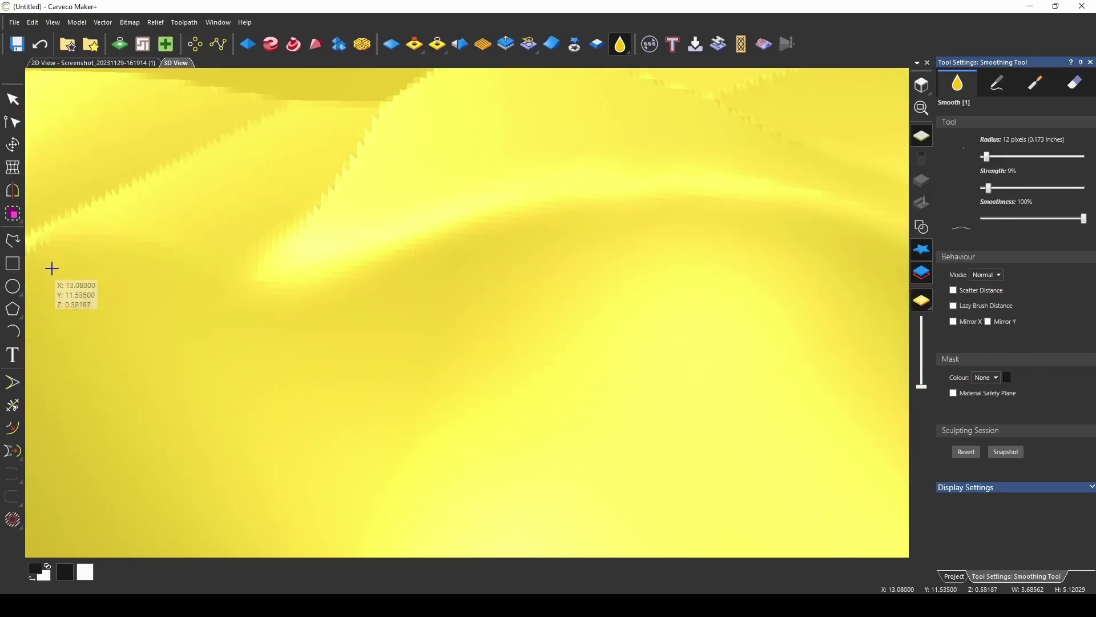
Step: Blend the seam between the tree's base and the crescent further with the smoothing brush and check the whole tree and crescent
{"action": "scroll", "coordinate": [57, 273], "scroll_direction": "down", "scroll_amount": 5}
{"action": "scroll", "coordinate": [241, 369], "scroll_direction": "up", "scroll_amount": 4}
{"action": "mouse_move", "coordinate": [423, 229]}
{"action": "left_mouse_down"}
{"action": "mouse_move", "coordinate": [360, 221]}
{"action": "mouse_move", "coordinate": [303, 258]}
{"action": "mouse_move", "coordinate": [289, 299]}
{"action": "mouse_move", "coordinate": [281, 279]}
{"action": "left_mouse_up"}
{"action": "scroll", "coordinate": [407, 369], "scroll_direction": "down", "scroll_amount": 4}
{"action": "mouse_move", "coordinate": [395, 310]}
{"action": "left_mouse_down"}
{"action": "mouse_move", "coordinate": [381, 264]}
{"action": "mouse_move", "coordinate": [387, 272]}
{"action": "mouse_move", "coordinate": [387, 247]}
{"action": "mouse_move", "coordinate": [386, 269]}
{"action": "mouse_move", "coordinate": [411, 216]}
{"action": "mouse_move", "coordinate": [409, 171]}
{"action": "left_mouse_up"}
{"action": "scroll", "coordinate": [409, 172], "scroll_direction": "down", "scroll_amount": 2}
{"action": "scroll", "coordinate": [408, 172], "scroll_direction": "down", "scroll_amount": 2}
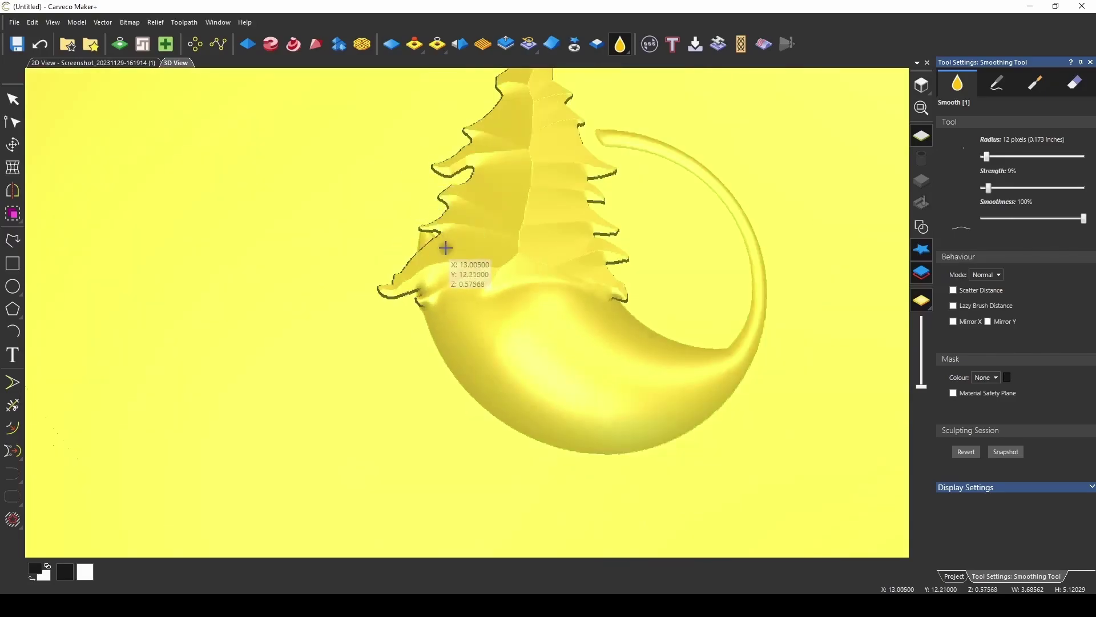
{"action": "scroll", "coordinate": [442, 244], "scroll_direction": "up", "scroll_amount": 2}
{"action": "scroll", "coordinate": [445, 244], "scroll_direction": "down", "scroll_amount": 2}
{"action": "scroll", "coordinate": [455, 275], "scroll_direction": "down", "scroll_amount": 2}
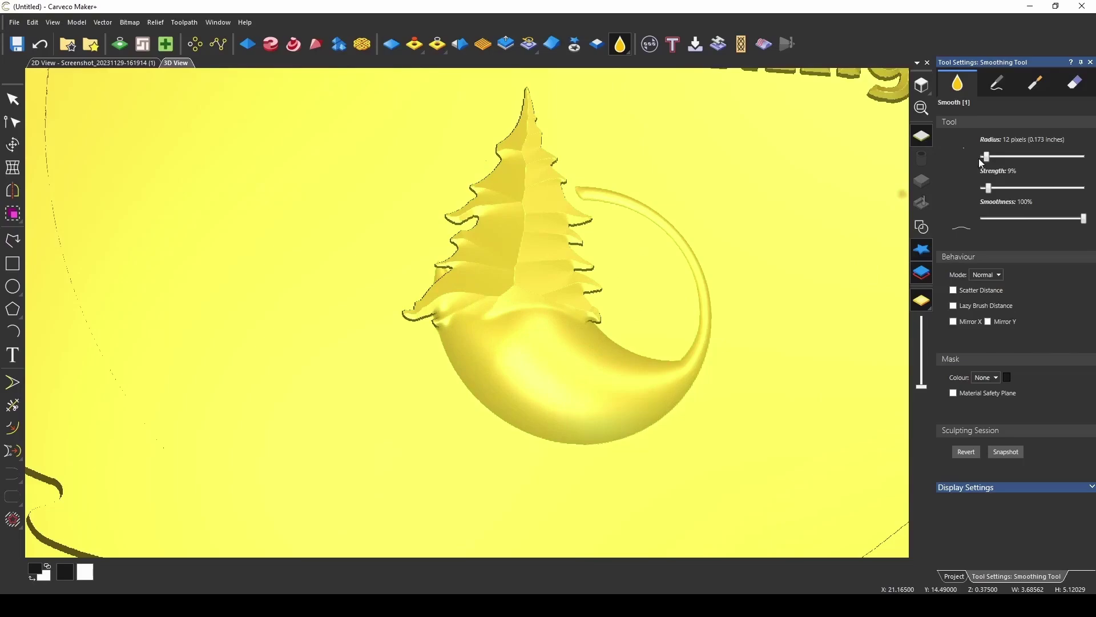
Step: Show the vectors, leave smoothing and select the crescent outline to examine where it shows between the tree's lowest branches
{"action": "left_click", "coordinate": [922, 227]}
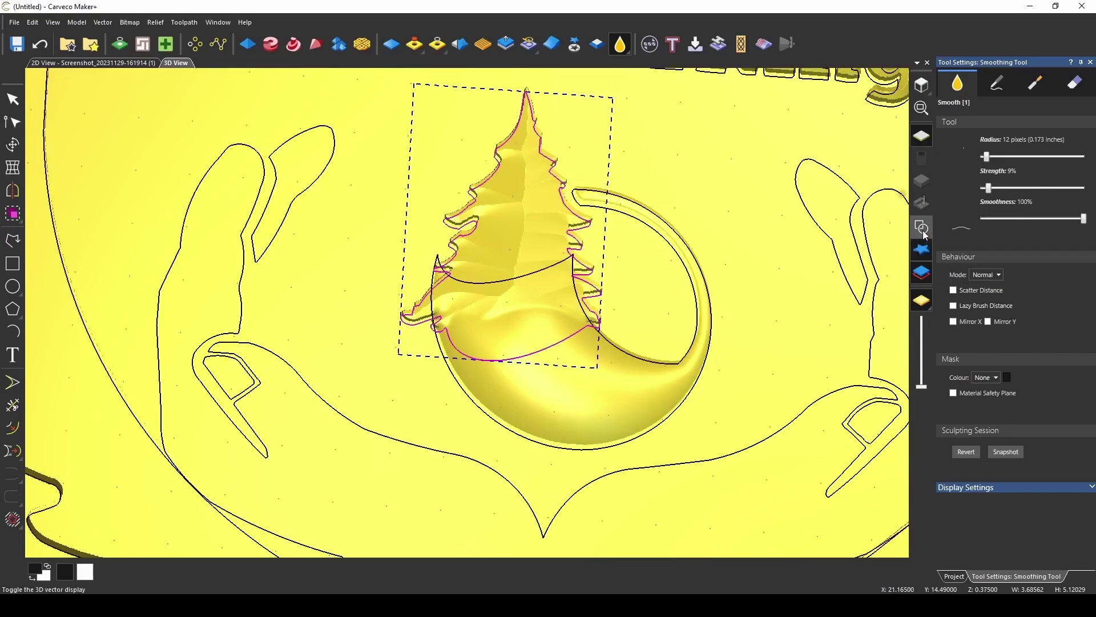
{"action": "scroll", "coordinate": [434, 302], "scroll_direction": "up", "scroll_amount": 4}
{"action": "scroll", "coordinate": [411, 268], "scroll_direction": "up", "scroll_amount": 3}
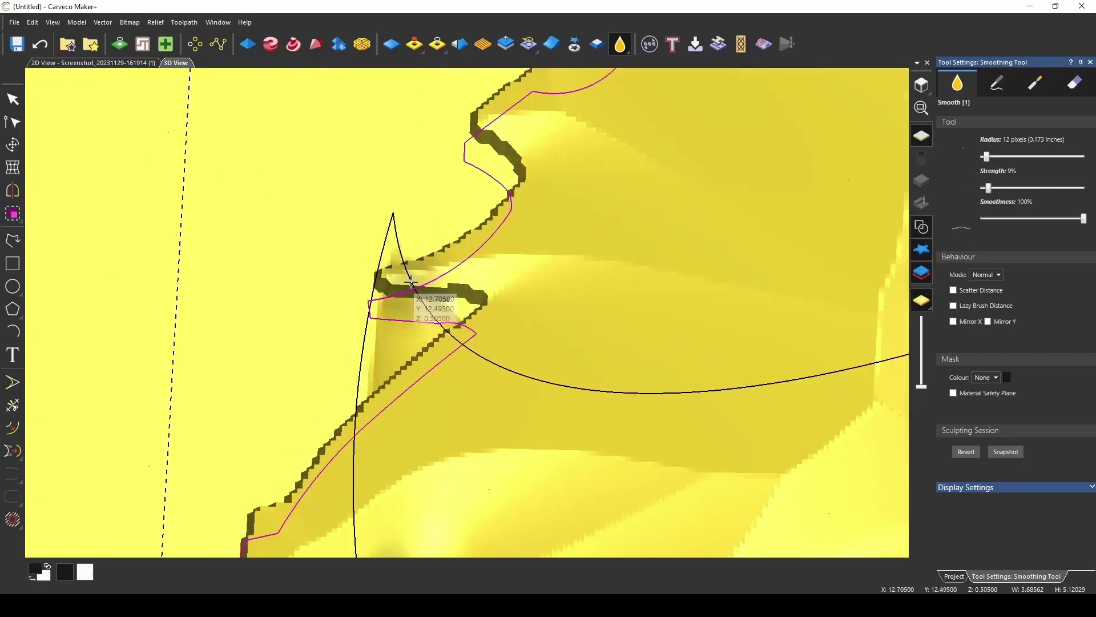
{"action": "key", "text": "Escape"}
{"action": "scroll", "coordinate": [514, 354], "scroll_direction": "down", "scroll_amount": 3}
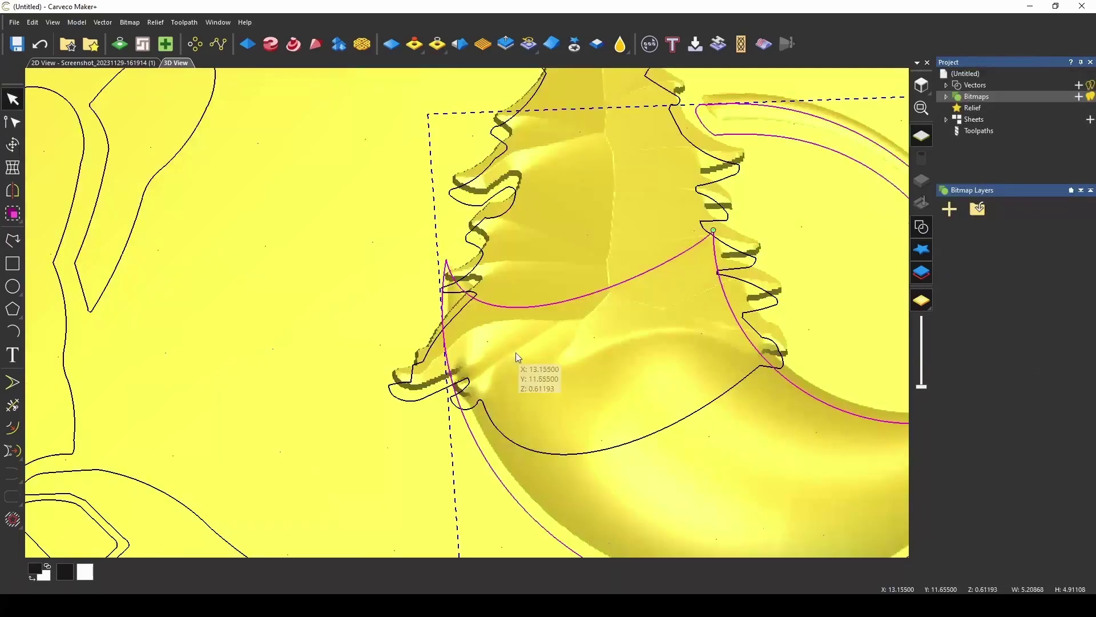
{"action": "scroll", "coordinate": [448, 383], "scroll_direction": "up", "scroll_amount": 1}
{"action": "scroll", "coordinate": [448, 382], "scroll_direction": "up", "scroll_amount": 3}
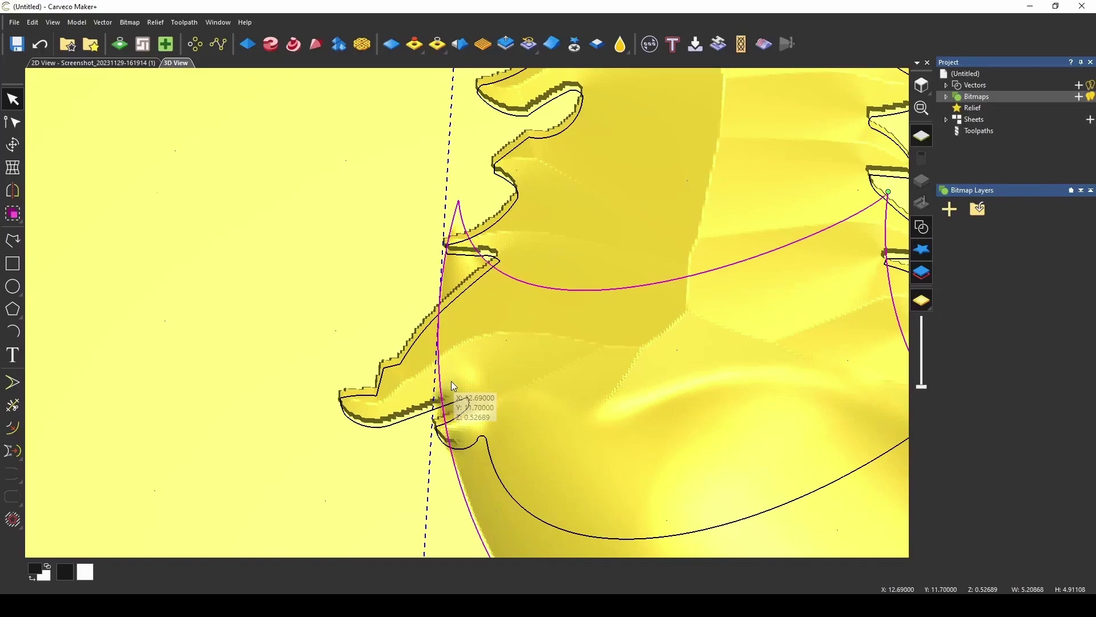
{"action": "scroll", "coordinate": [505, 86], "scroll_direction": "up", "scroll_amount": 3}
Step: Try to smooth away the crescent sliver between the tree's lower branches in Lower Only mode
{"action": "left_click", "coordinate": [620, 46]}
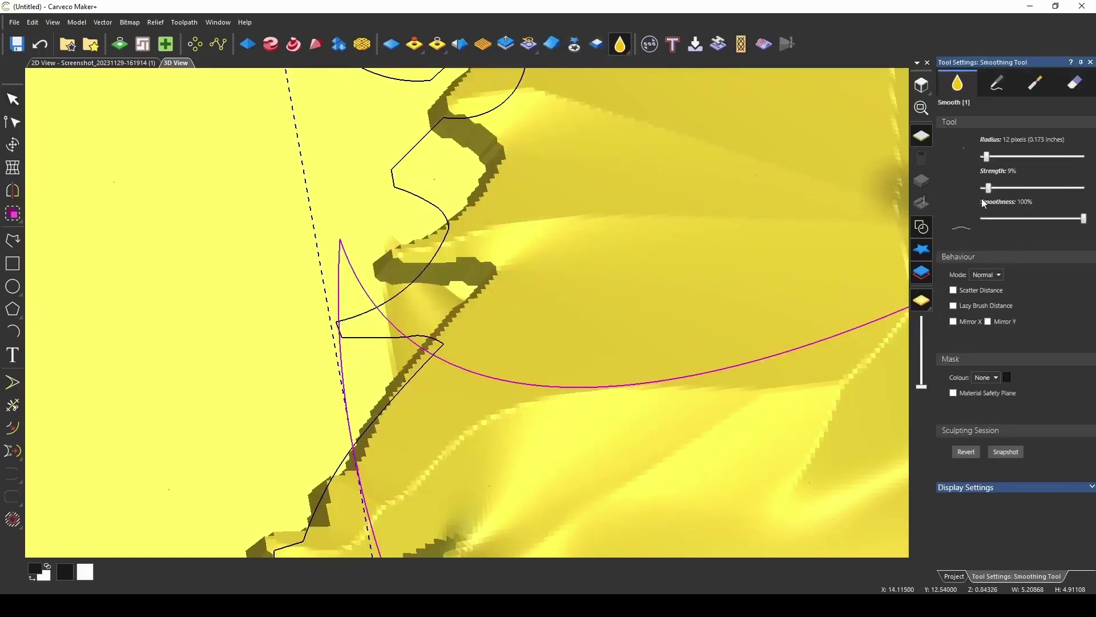
{"action": "left_click", "coordinate": [990, 275]}
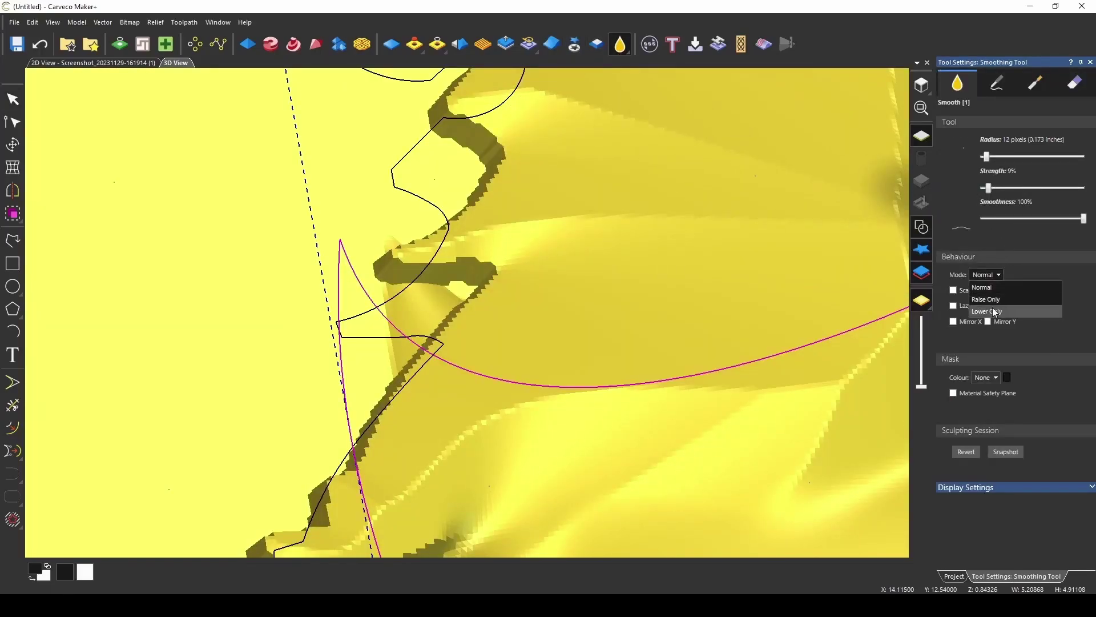
{"action": "left_click", "coordinate": [985, 310]}
{"action": "mouse_move", "coordinate": [387, 335]}
{"action": "left_mouse_down"}
{"action": "mouse_move", "coordinate": [411, 355]}
{"action": "mouse_move", "coordinate": [430, 314]}
{"action": "mouse_move", "coordinate": [416, 342]}
{"action": "left_mouse_up"}
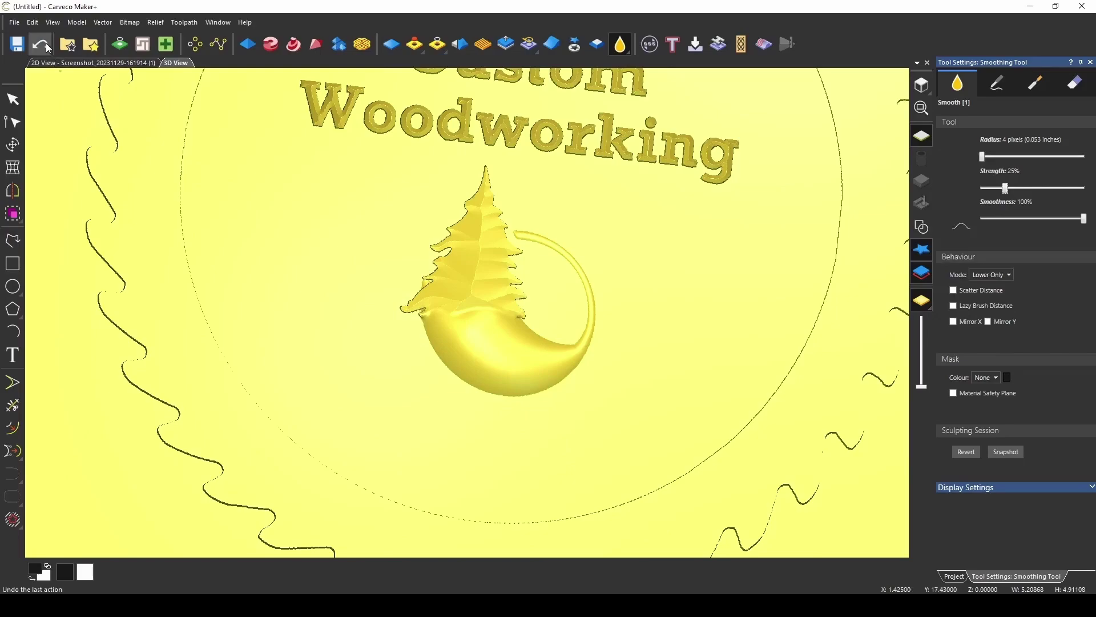
Step: Open the crescent in the Shape Editor and pull the nodes of its wide end's tip inside the tree outline near the lowest branches
{"action": "left_click", "coordinate": [248, 44]}
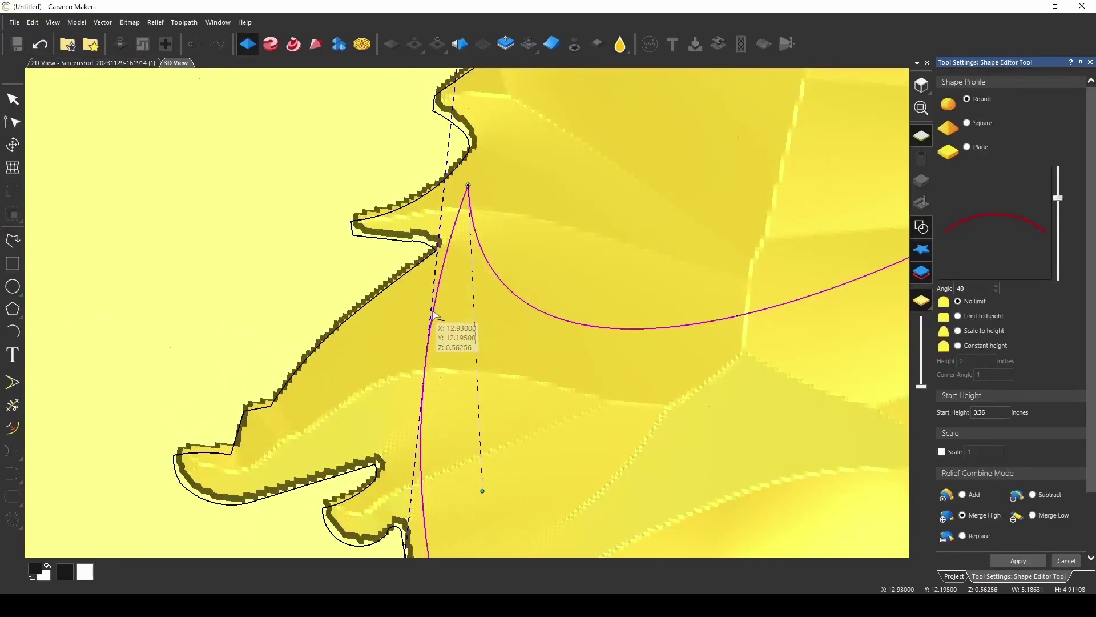
{"action": "left_click", "coordinate": [497, 275]}
{"action": "left_click_drag", "start_coordinate": [470, 186], "coordinate": [411, 245]}
{"action": "scroll", "coordinate": [457, 276], "scroll_direction": "down", "scroll_amount": 2}
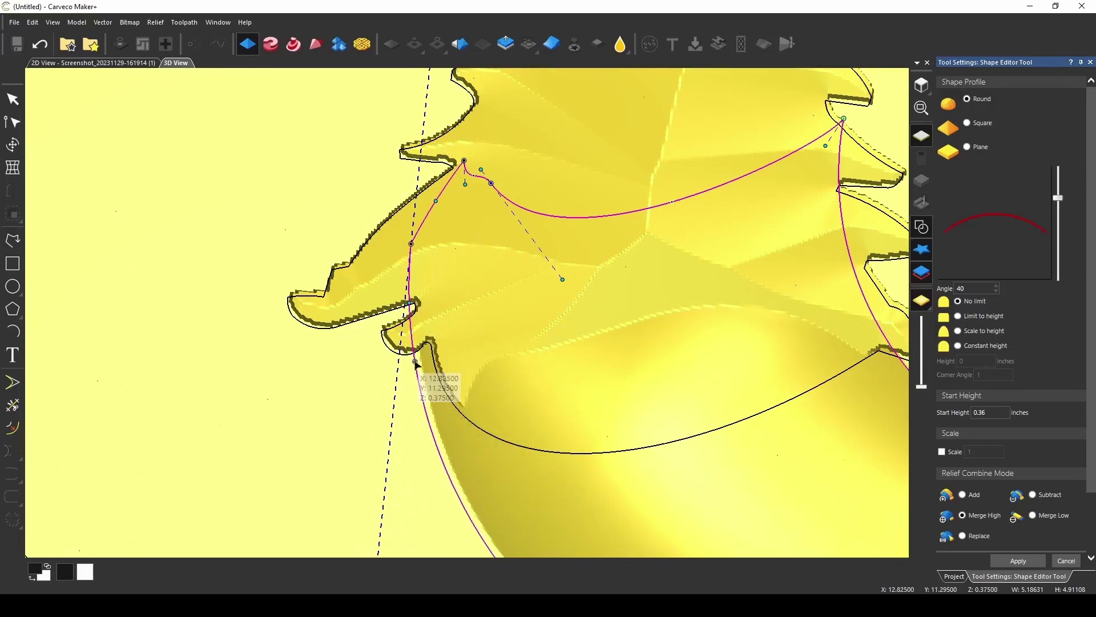
{"action": "left_click_drag", "start_coordinate": [417, 362], "coordinate": [408, 366]}
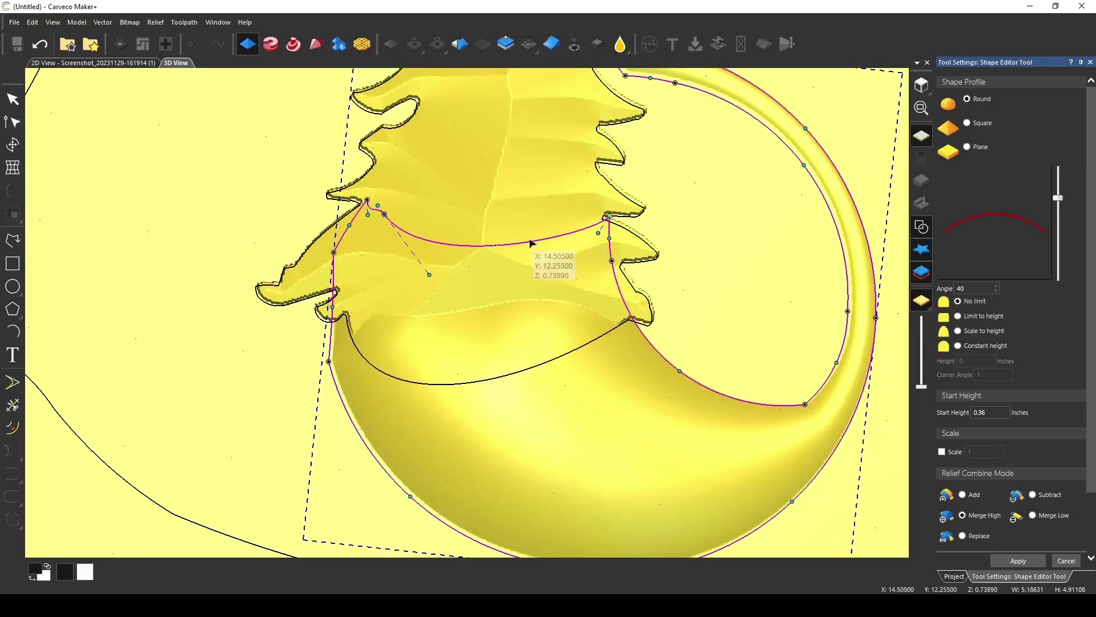
Step: Insert nodes along the crescent's edge beneath the tree and move them and the inner corner so the edge stays inside the branches
{"action": "key", "text": "i"}
{"action": "scroll", "coordinate": [604, 219], "scroll_direction": "up", "scroll_amount": 4}
{"action": "left_click_drag", "start_coordinate": [593, 219], "coordinate": [602, 267]}
{"action": "scroll", "coordinate": [604, 368], "scroll_direction": "down", "scroll_amount": 5}
{"action": "scroll", "coordinate": [523, 354], "scroll_direction": "up", "scroll_amount": 4}
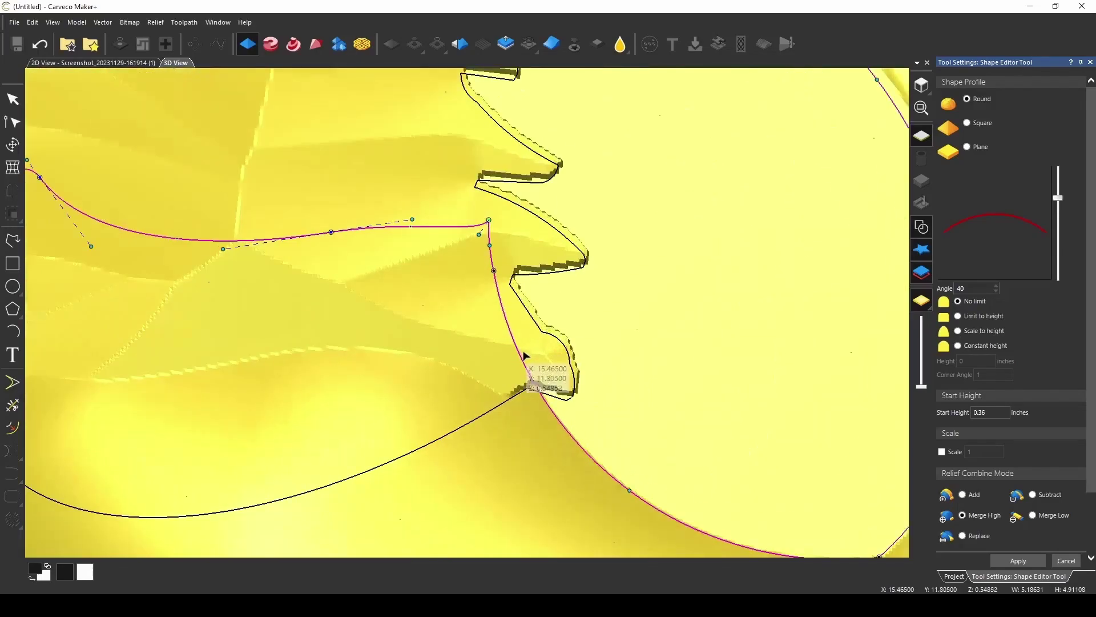
{"action": "left_click_drag", "start_coordinate": [494, 271], "coordinate": [514, 291]}
{"action": "key", "text": "i"}
{"action": "left_click_drag", "start_coordinate": [528, 355], "coordinate": [550, 374]}
{"action": "scroll", "coordinate": [550, 374], "scroll_direction": "down", "scroll_amount": 2}
{"action": "left_click_drag", "start_coordinate": [359, 249], "coordinate": [395, 288]}
Step: Refine the nodes at the crescent's outer tip so its outline stays clear of the gap between the lowest branches
{"action": "left_click_drag", "start_coordinate": [128, 205], "coordinate": [149, 218]}
{"action": "left_click_drag", "start_coordinate": [100, 182], "coordinate": [95, 205]}
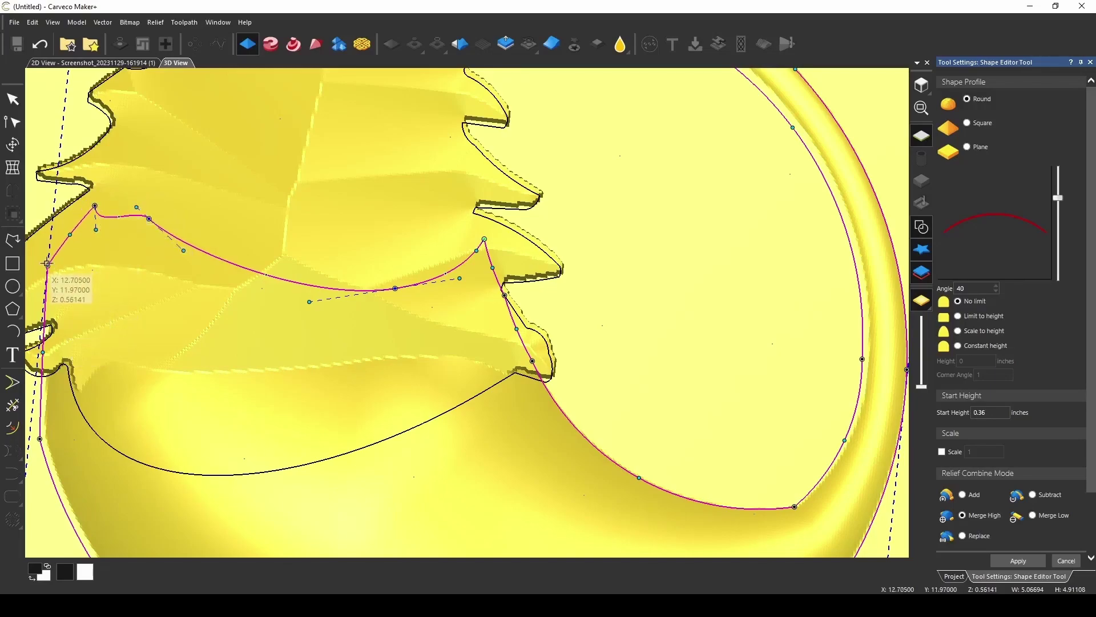
{"action": "left_click_drag", "start_coordinate": [47, 264], "coordinate": [44, 263]}
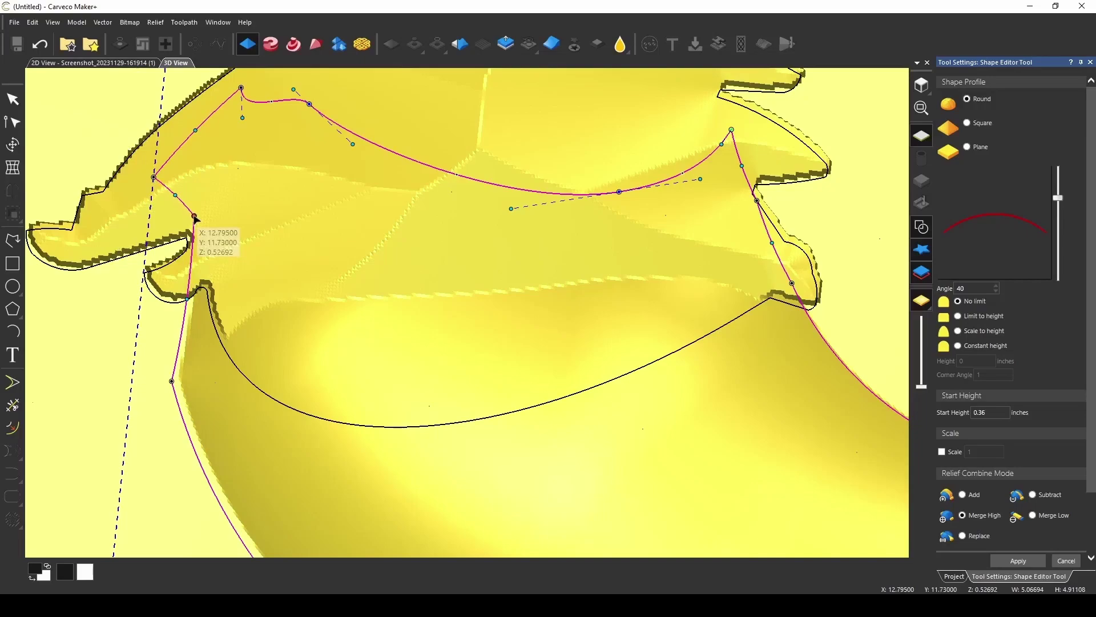
{"action": "left_click_drag", "start_coordinate": [194, 216], "coordinate": [169, 229]}
{"action": "left_click_drag", "start_coordinate": [267, 288], "coordinate": [295, 291]}
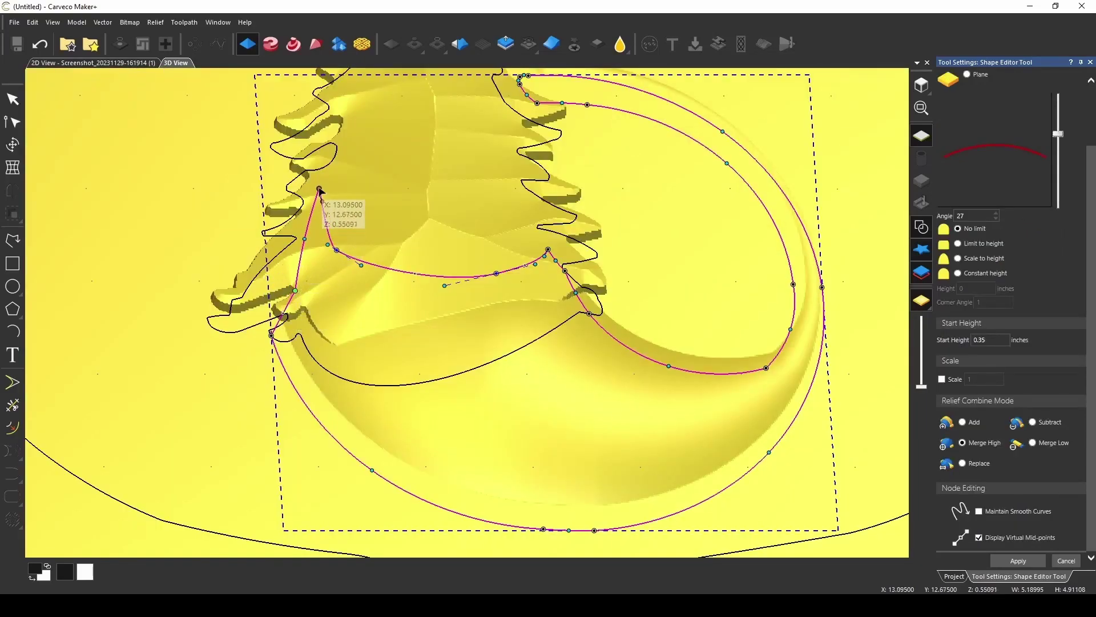
Step: Set the crescent's round profile angle to 37 with a 0.35 inch start height and apply the shape
{"action": "scroll", "coordinate": [377, 262], "scroll_direction": "up", "scroll_amount": 2}
{"action": "scroll", "coordinate": [472, 318], "scroll_direction": "down", "scroll_amount": 2}
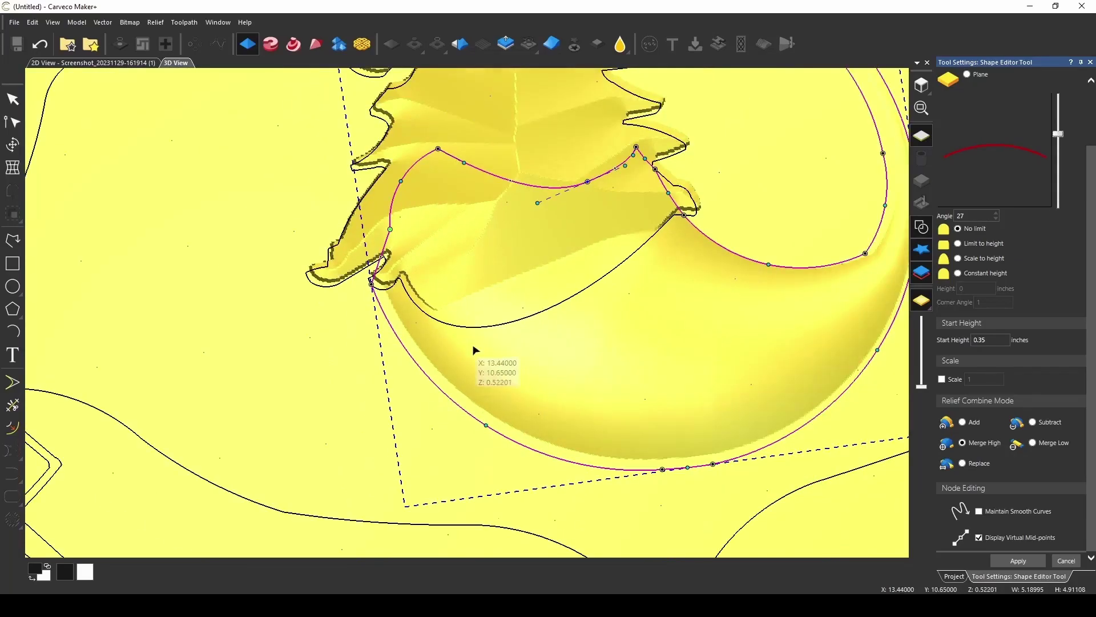
{"action": "scroll", "coordinate": [451, 298], "scroll_direction": "down", "scroll_amount": 3}
{"action": "middle_click_drag", "start_coordinate": [577, 321], "coordinate": [651, 232]}
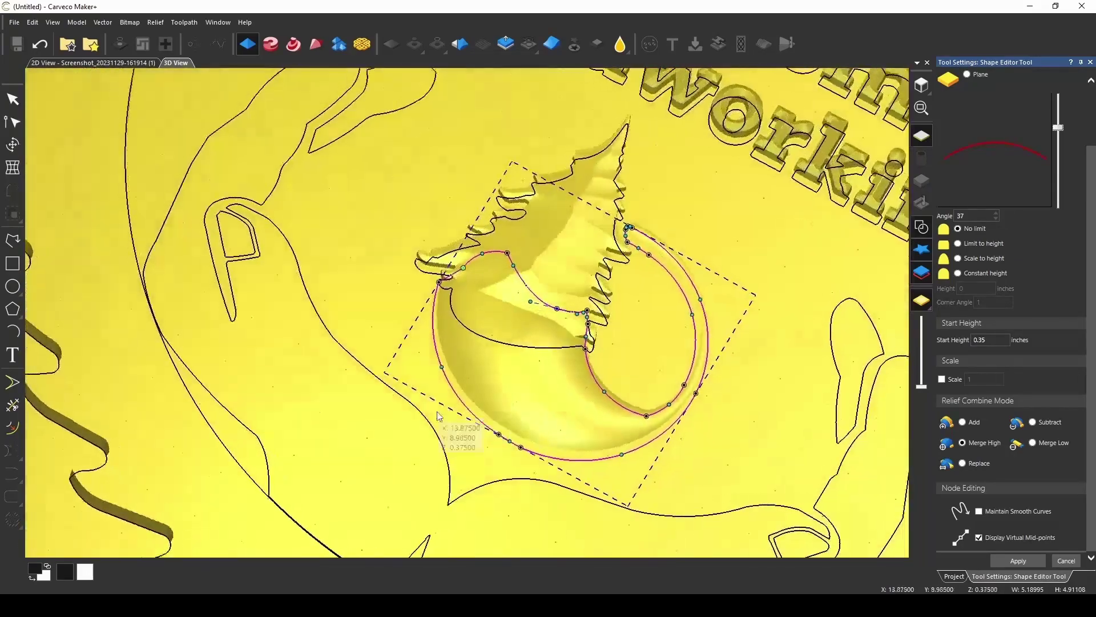
{"action": "left_click_drag", "start_coordinate": [439, 416], "coordinate": [400, 291]}
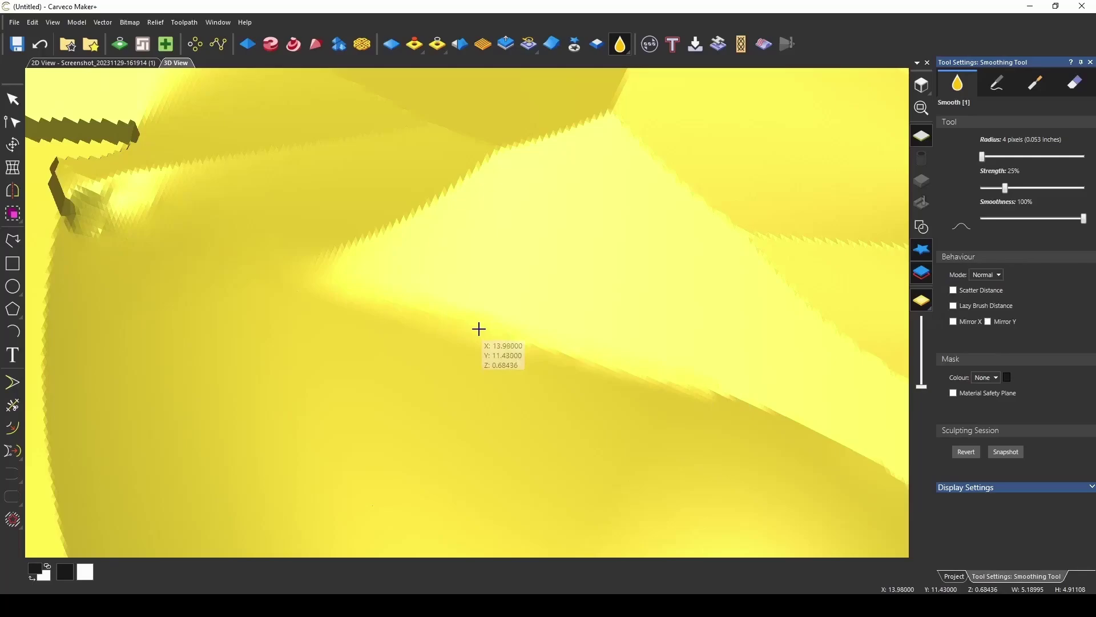
Step: Smooth the seam between the tree's base and the crescent in Normal mode with a 4 pixel radius and 25% strength brush
{"action": "mouse_move", "coordinate": [750, 405]}
{"action": "left_mouse_down"}
{"action": "mouse_move", "coordinate": [773, 399]}
{"action": "mouse_move", "coordinate": [651, 379]}
{"action": "mouse_move", "coordinate": [641, 359]}
{"action": "mouse_move", "coordinate": [355, 281]}
{"action": "left_mouse_up"}
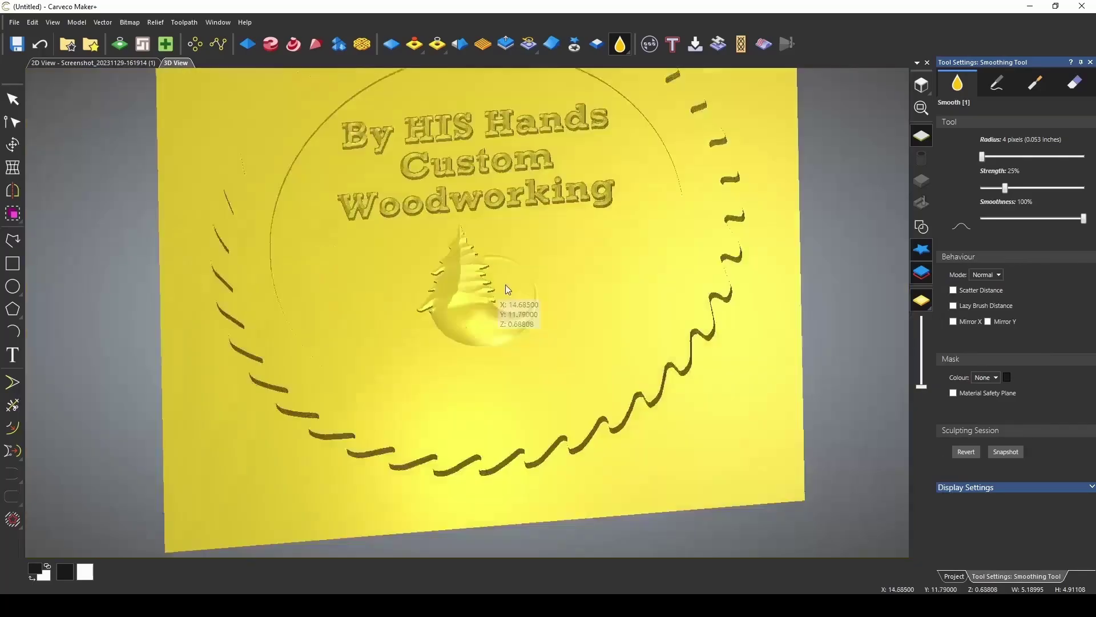
{"action": "middle_click_drag", "start_coordinate": [504, 286], "coordinate": [362, 369]}
{"action": "left_click_drag", "start_coordinate": [362, 372], "coordinate": [514, 274]}
{"action": "left_click", "coordinate": [1090, 62]}
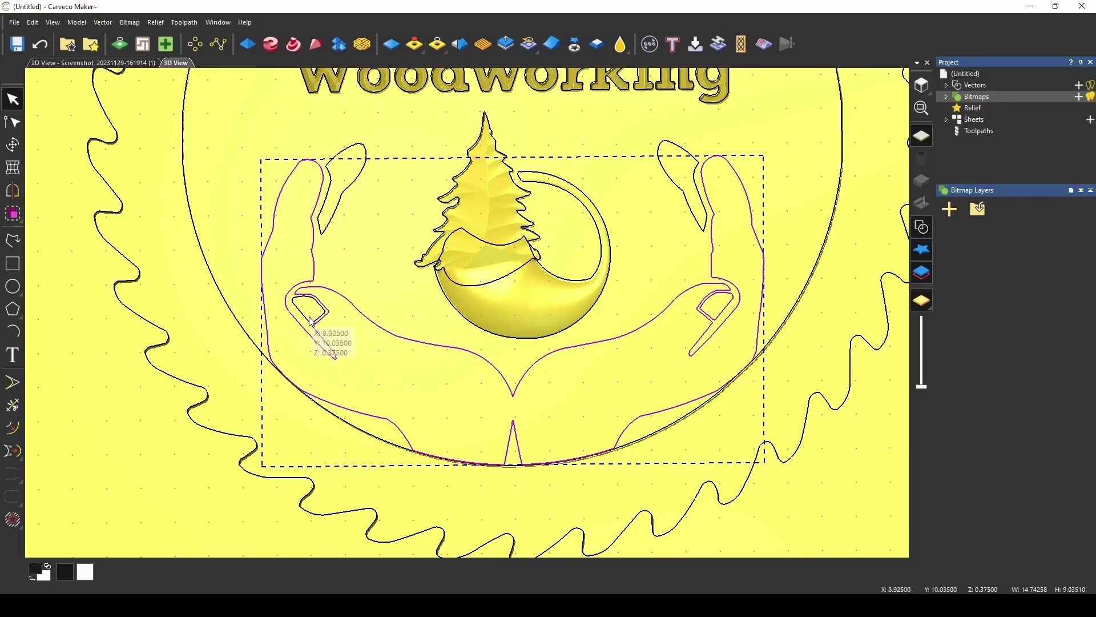
Step: Try a round profile with angle 44 in Add mode on the hands and separate fingers, and examine where the wrists meet
{"action": "left_click", "coordinate": [252, 49]}
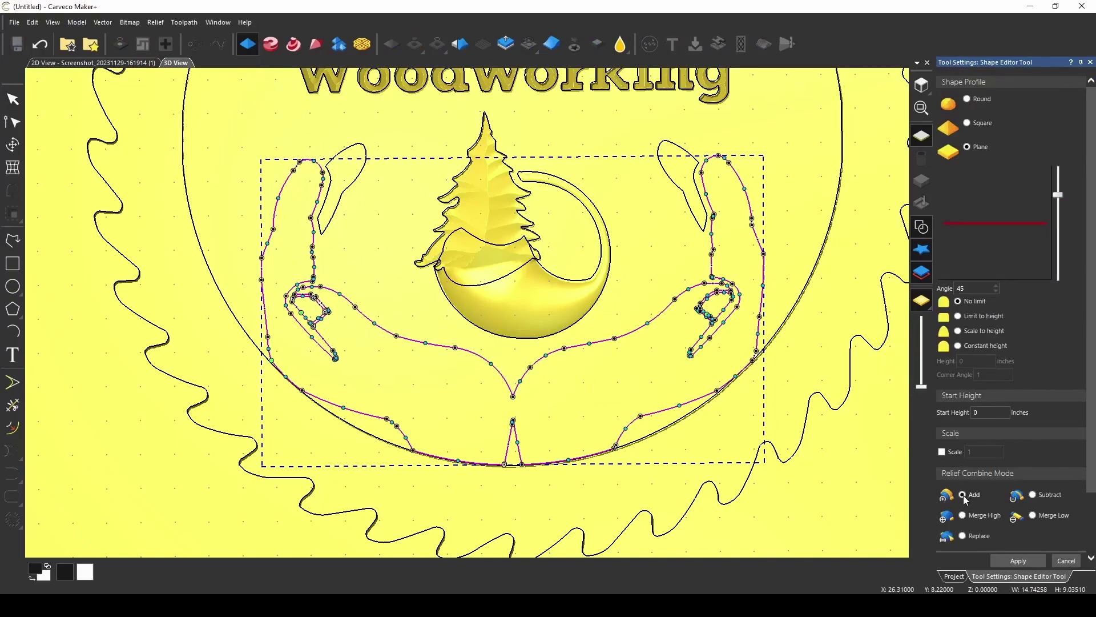
{"action": "left_click", "coordinate": [968, 99]}
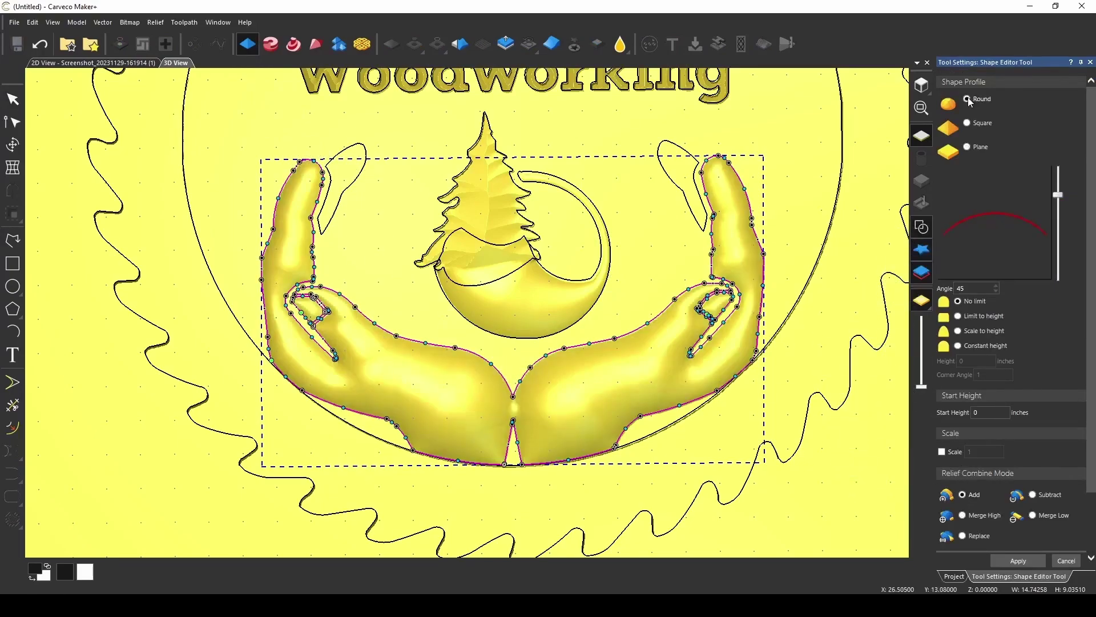
{"action": "left_click", "coordinate": [695, 184], "text": "shift"}
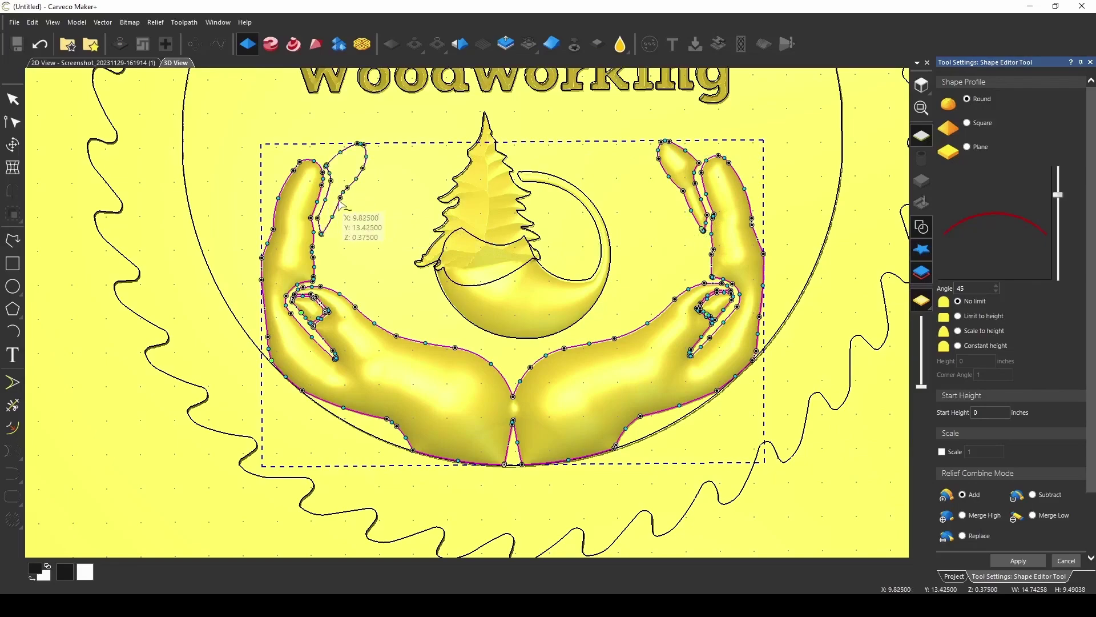
{"action": "left_click_drag", "start_coordinate": [375, 286], "coordinate": [414, 257]}
{"action": "left_click", "coordinate": [921, 227]}
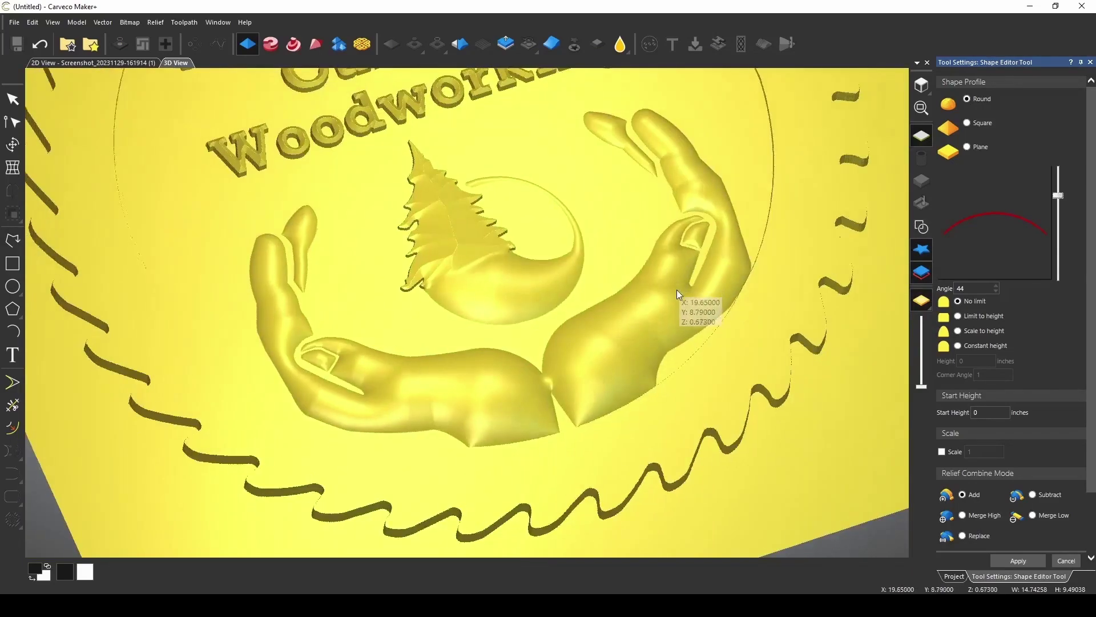
{"action": "left_click_drag", "start_coordinate": [676, 289], "coordinate": [703, 391]}
{"action": "scroll", "coordinate": [538, 396], "scroll_direction": "up", "scroll_amount": 5}
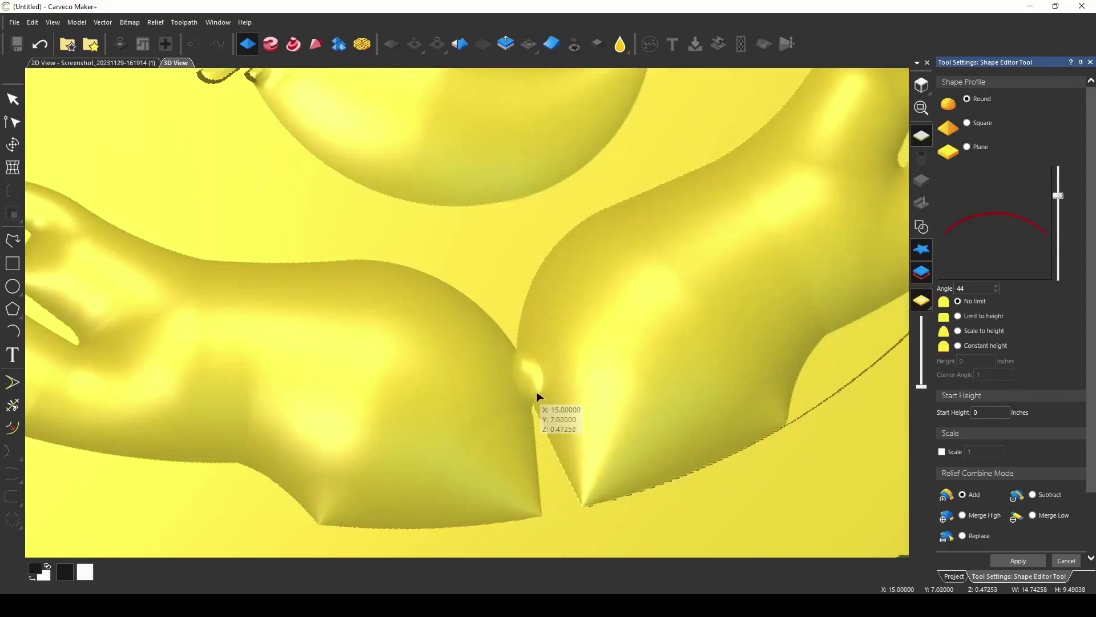
{"action": "scroll", "coordinate": [494, 341], "scroll_direction": "down", "scroll_amount": 5}
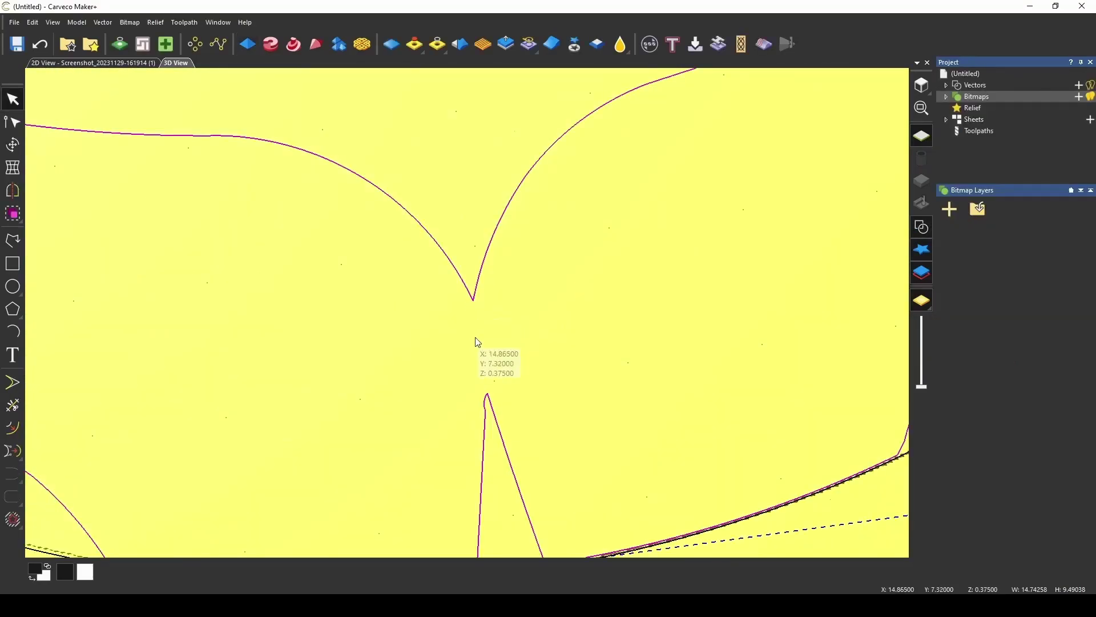
Step: Split the hands outline at the wrist junction in node editing and remove the short curved span at the top of the notch
{"action": "scroll", "coordinate": [478, 341], "scroll_direction": "down", "scroll_amount": 2}
{"action": "scroll", "coordinate": [484, 369], "scroll_direction": "up", "scroll_amount": 2}
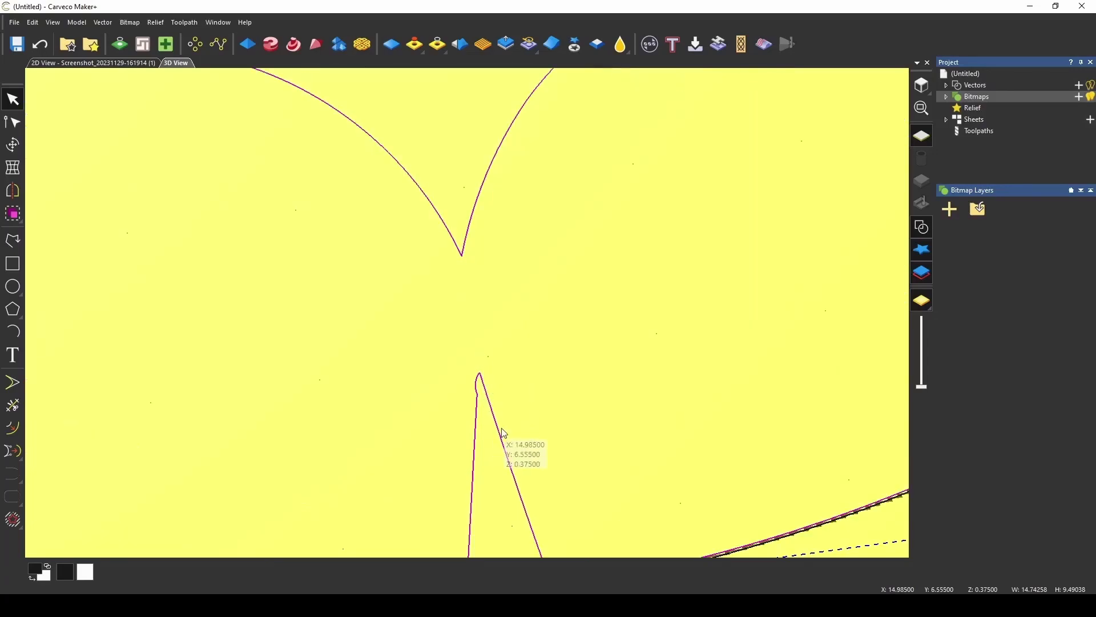
{"action": "key", "text": "n"}
{"action": "scroll", "coordinate": [479, 362], "scroll_direction": "up", "scroll_amount": 3}
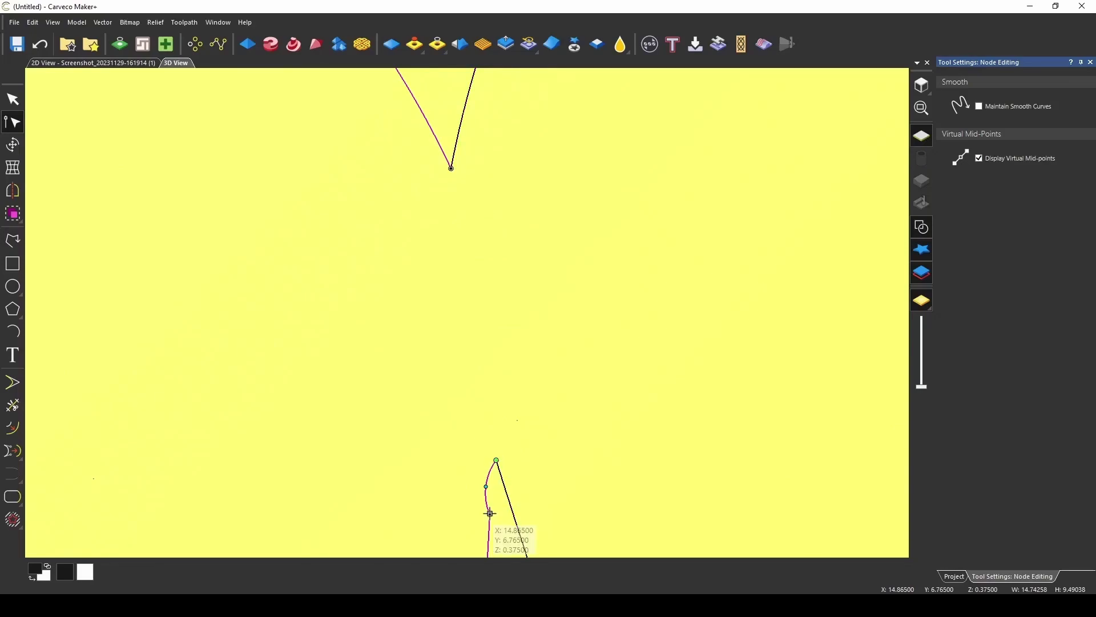
{"action": "key", "text": "r"}
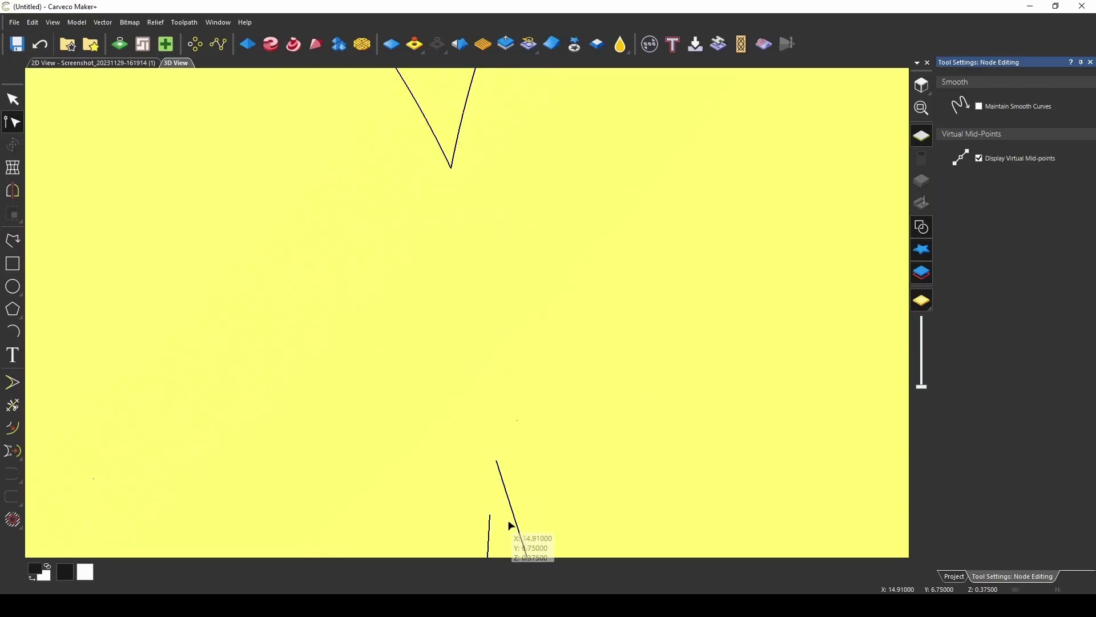
Step: Close each hand vector with a curve and reshape the closing spans into two nearly straight, separate lines between the wrists
{"action": "left_click", "coordinate": [21, 499]}
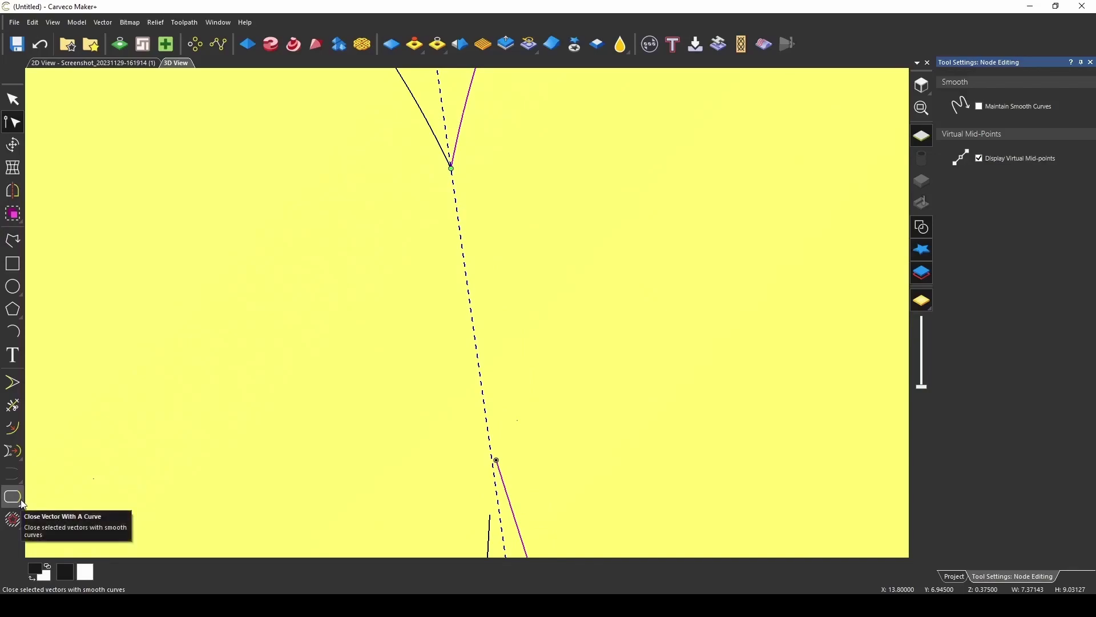
{"action": "left_click", "coordinate": [489, 531]}
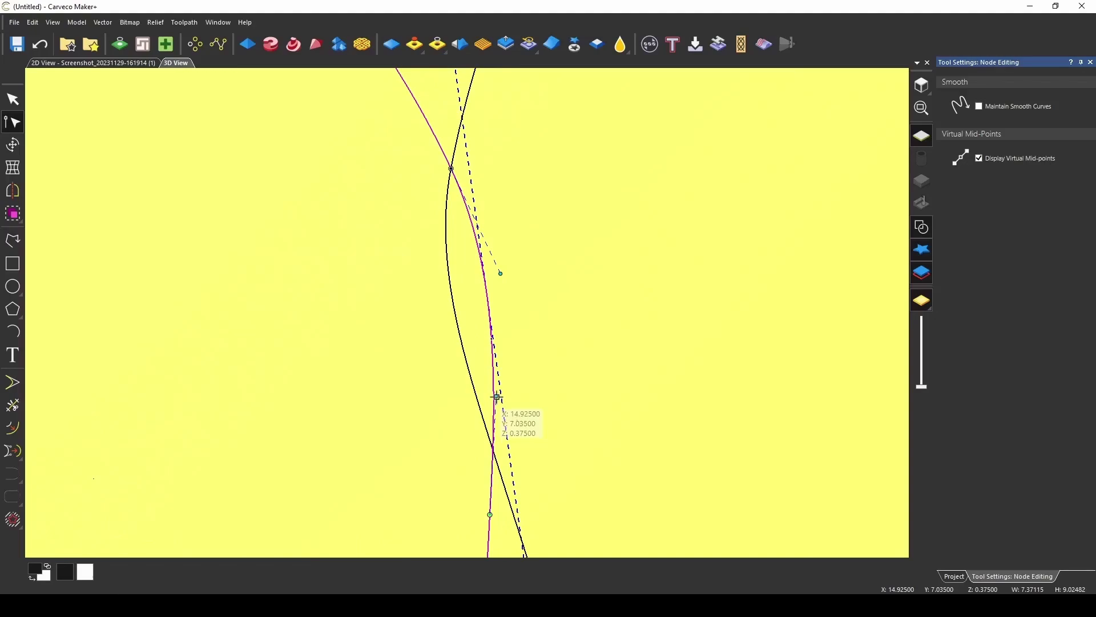
{"action": "left_click_drag", "start_coordinate": [471, 391], "coordinate": [467, 289]}
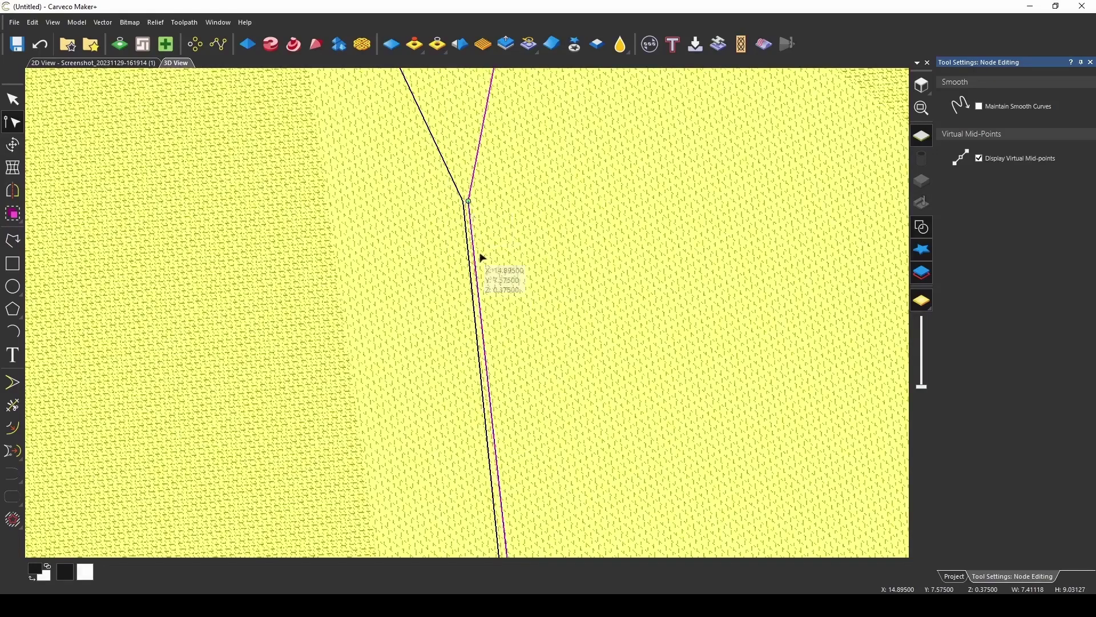
{"action": "middle_click_drag", "start_coordinate": [493, 287], "coordinate": [482, 372]}
Step: Apply a round profile with a 45-degree angle and no height limit to the two hands and separate fingers in Add mode
{"action": "scroll", "coordinate": [509, 337], "scroll_direction": "down", "scroll_amount": 12}
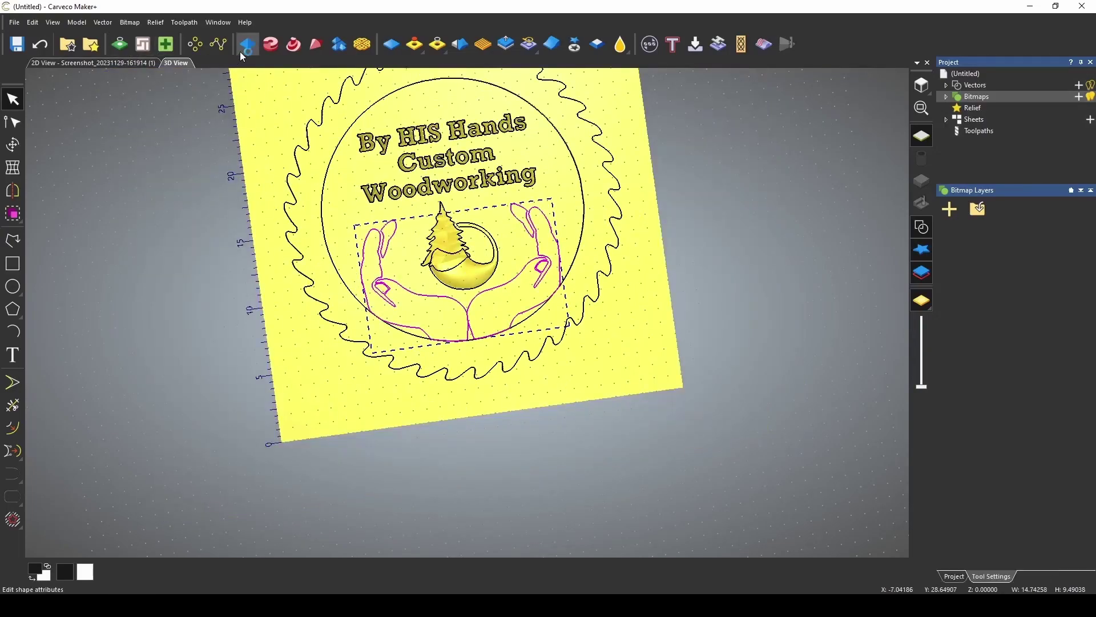
{"action": "left_click", "coordinate": [243, 51]}
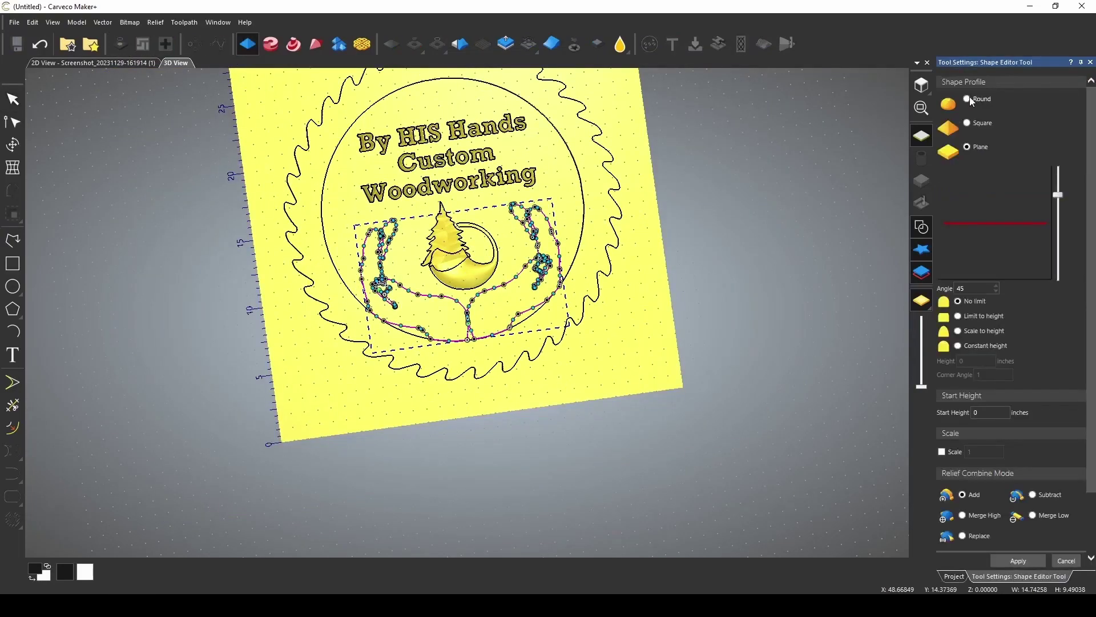
{"action": "left_click", "coordinate": [968, 98]}
{"action": "left_click", "coordinate": [921, 227]}
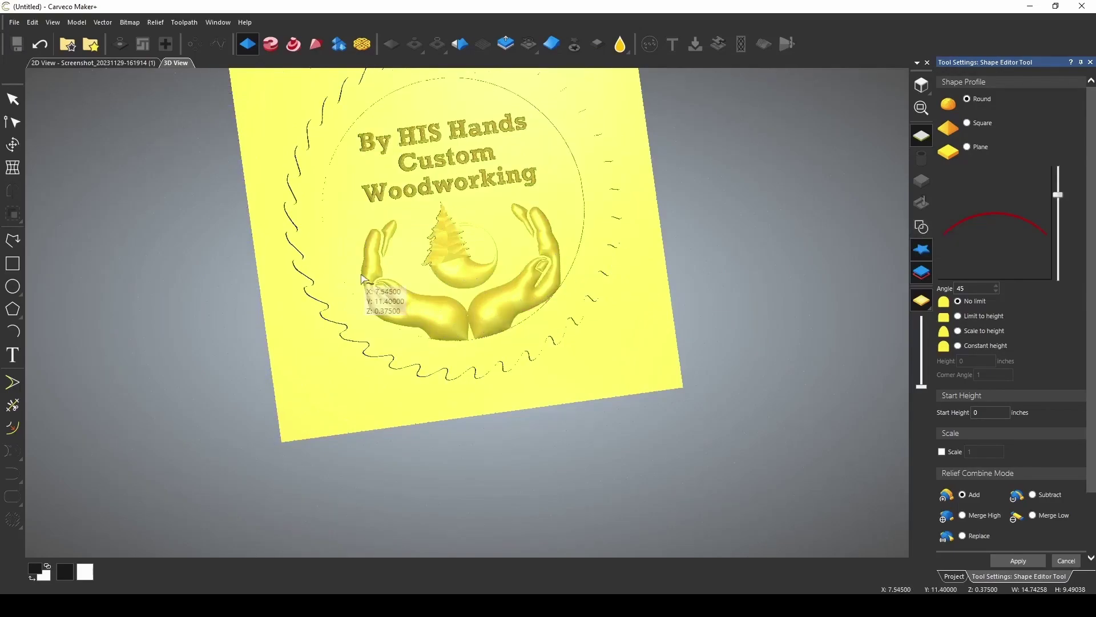
{"action": "scroll", "coordinate": [473, 288], "scroll_direction": "up", "scroll_amount": 4}
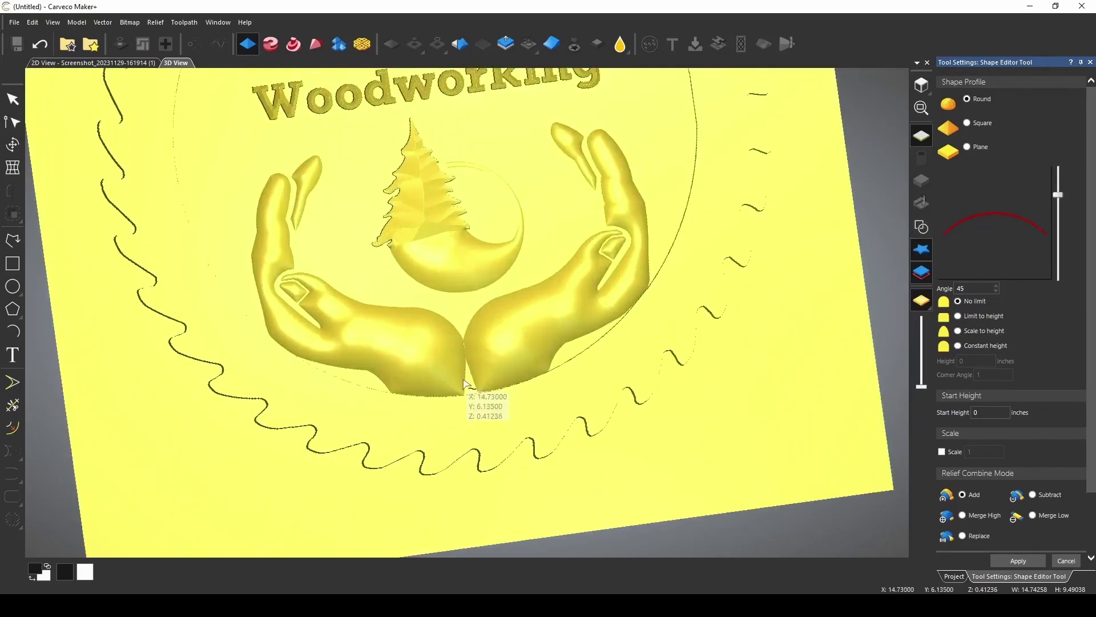
{"action": "scroll", "coordinate": [468, 354], "scroll_direction": "down", "scroll_amount": 1}
{"action": "scroll", "coordinate": [465, 323], "scroll_direction": "up", "scroll_amount": 2}
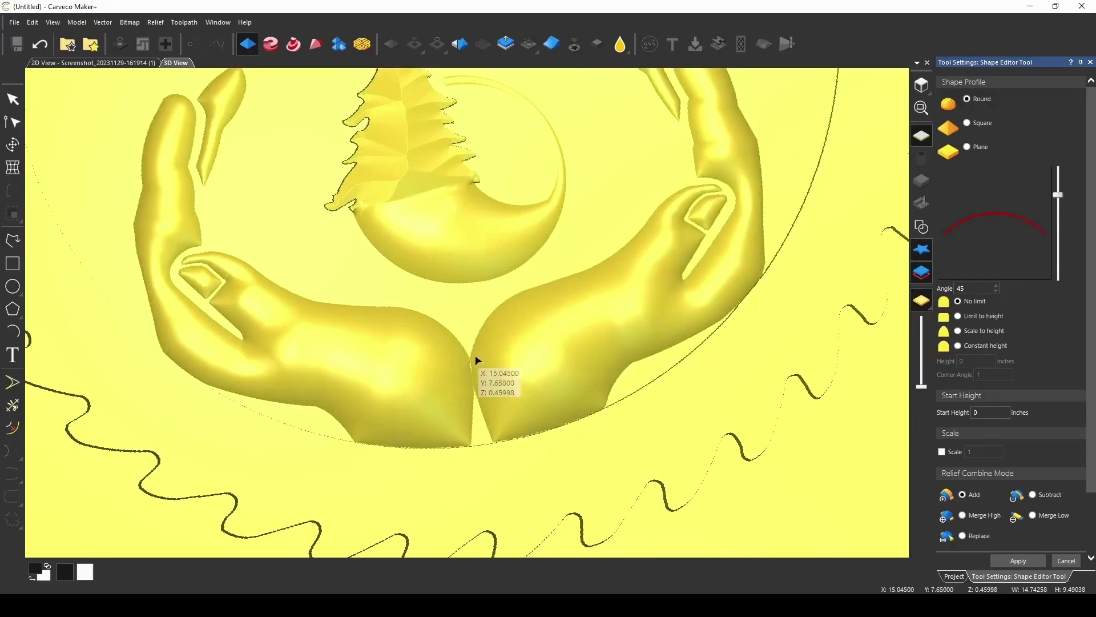
{"action": "mouse_move", "coordinate": [479, 362]}
{"action": "left_mouse_down"}
{"action": "mouse_move", "coordinate": [553, 294]}
{"action": "mouse_move", "coordinate": [571, 195]}
{"action": "mouse_move", "coordinate": [560, 112]}
{"action": "mouse_move", "coordinate": [499, 290]}
{"action": "mouse_move", "coordinate": [547, 152]}
{"action": "mouse_move", "coordinate": [523, 174]}
{"action": "mouse_move", "coordinate": [497, 143]}
{"action": "mouse_move", "coordinate": [539, 107]}
{"action": "mouse_move", "coordinate": [434, 241]}
{"action": "mouse_move", "coordinate": [496, 352]}
{"action": "left_mouse_up"}
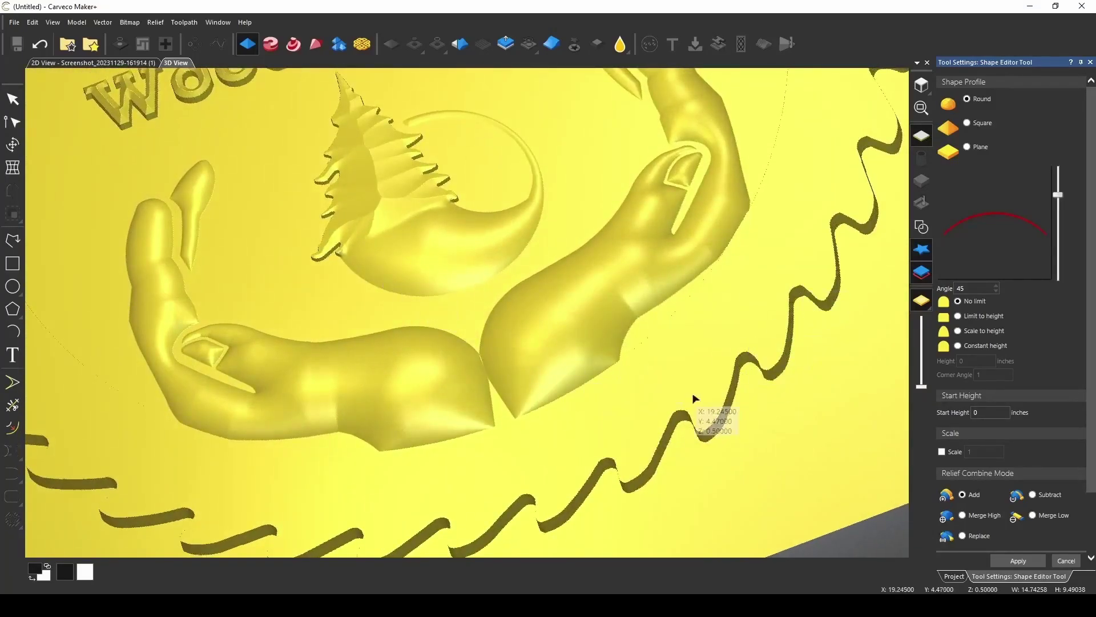
{"action": "scroll", "coordinate": [571, 291], "scroll_direction": "down", "scroll_amount": 5}
{"action": "left_click_drag", "start_coordinate": [571, 291], "coordinate": [515, 238]}
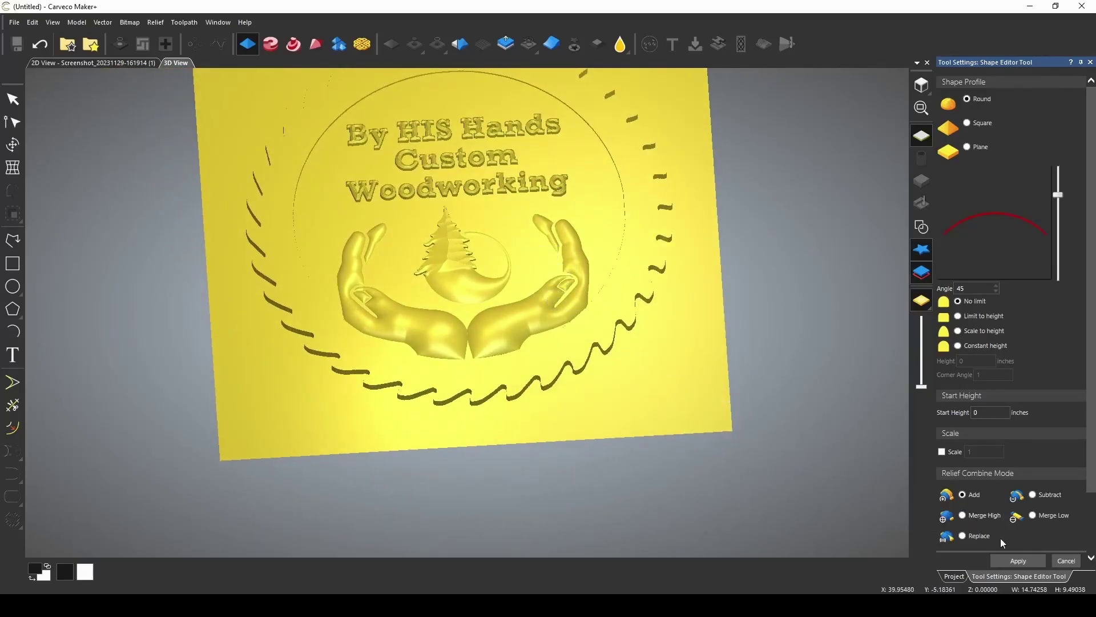
{"action": "left_click", "coordinate": [1011, 561]}
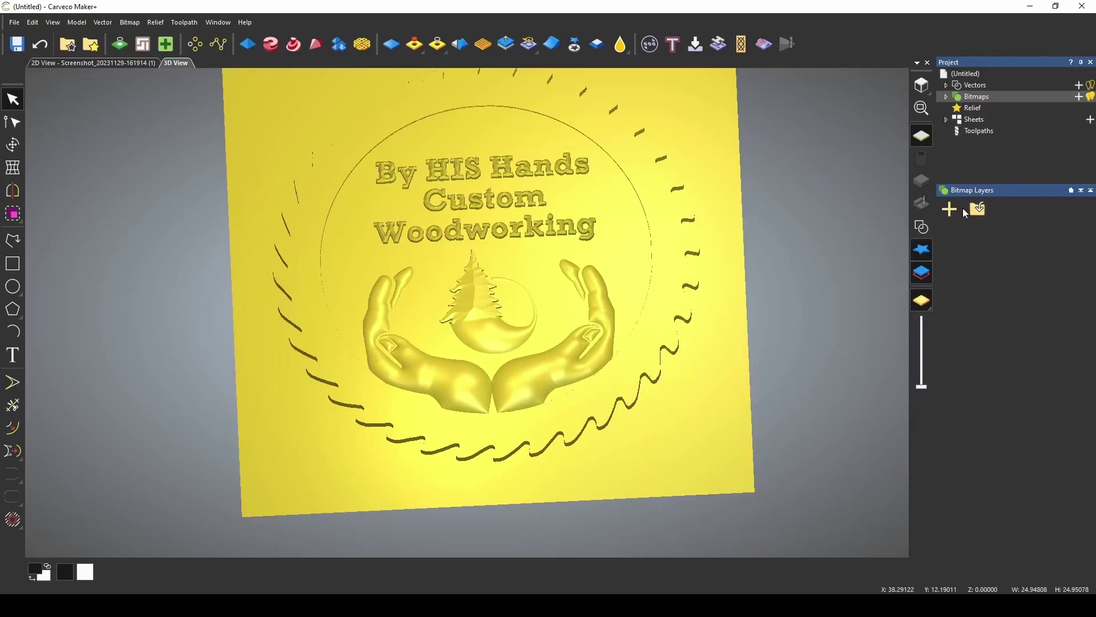
Step: Display the vectors and select the saw blade outline for an inward offset with radiused corners
{"action": "left_click", "coordinate": [920, 228]}
{"action": "scroll", "coordinate": [514, 451], "scroll_direction": "up", "scroll_amount": 5}
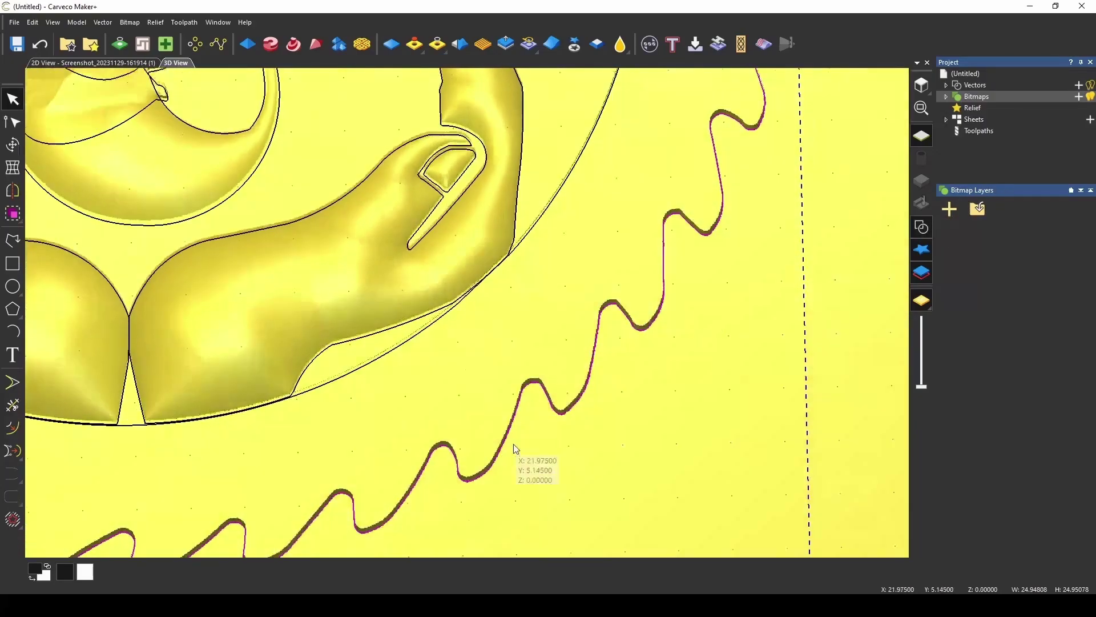
{"action": "scroll", "coordinate": [519, 478], "scroll_direction": "down", "scroll_amount": 5}
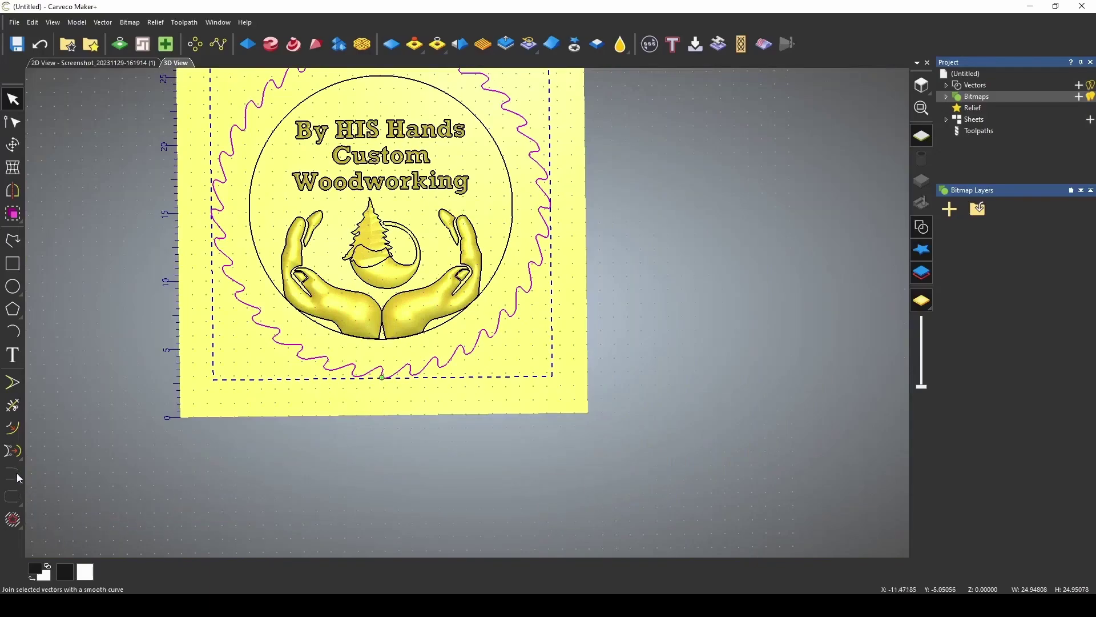
{"action": "left_click", "coordinate": [14, 437]}
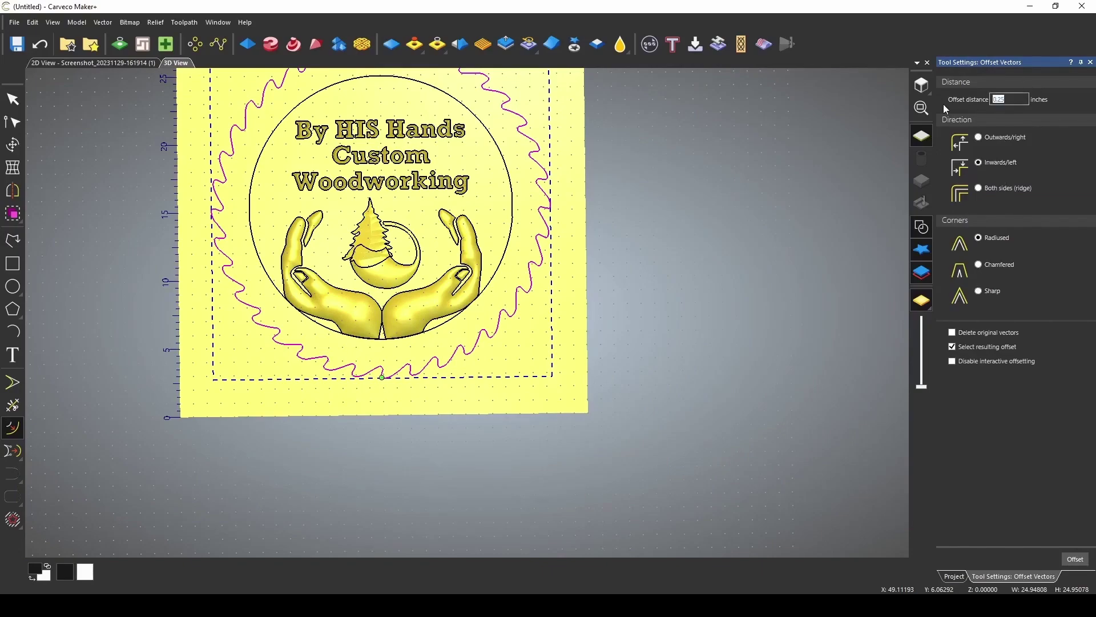
Step: Try inward offsets of the saw blade outline at 0.125 inches and 0.25 inches, undoing each one
{"action": "type", "text": ".125"}
{"action": "left_click", "coordinate": [1077, 559]}
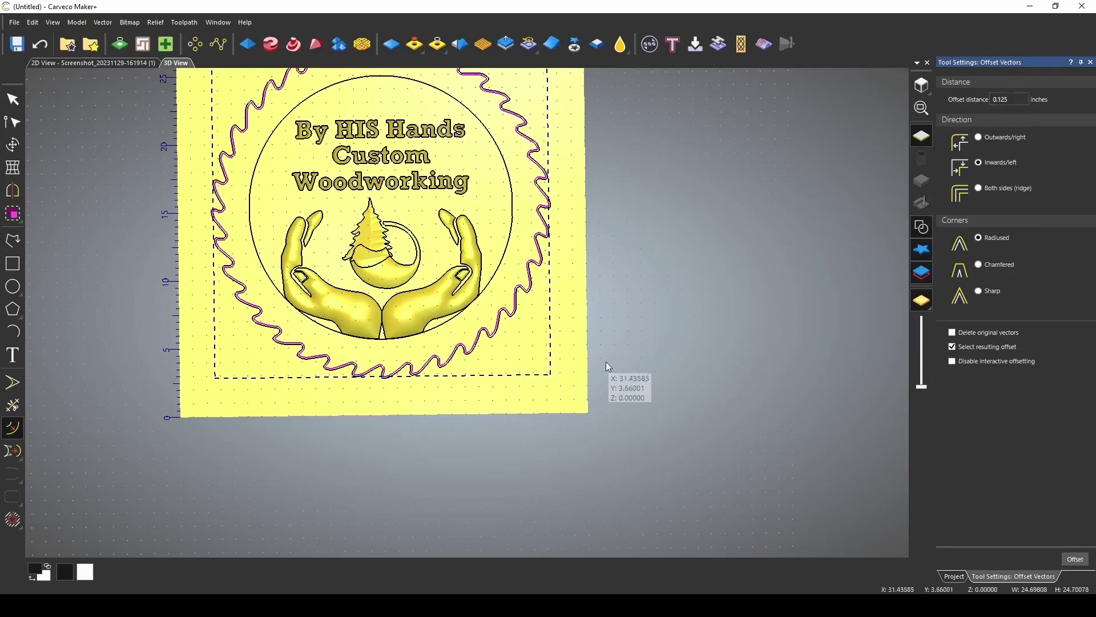
{"action": "scroll", "coordinate": [511, 328], "scroll_direction": "up", "scroll_amount": 3}
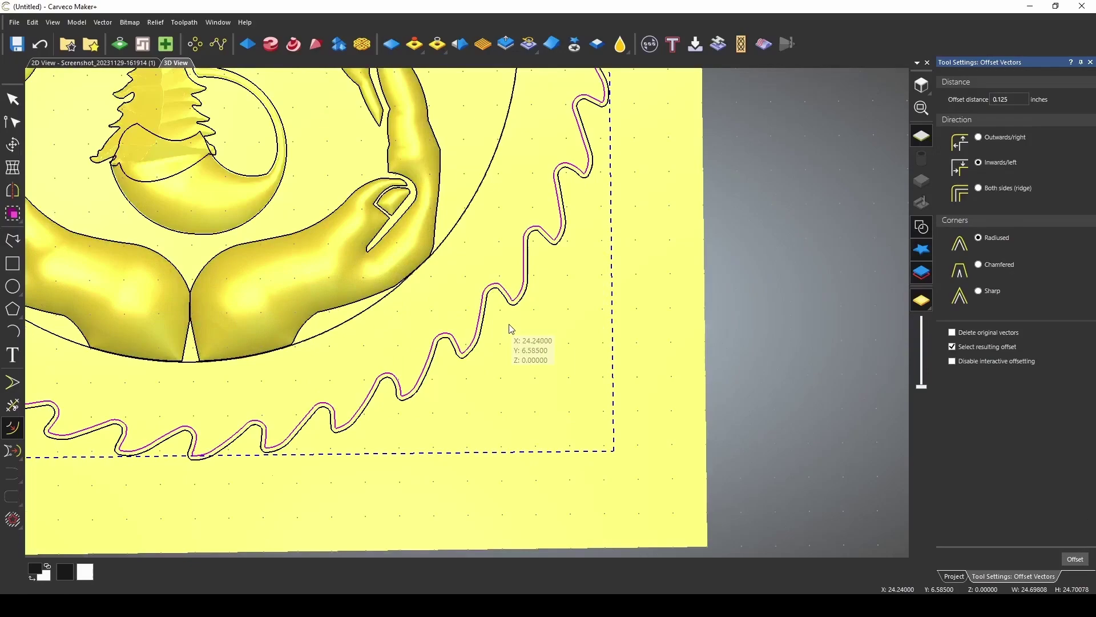
{"action": "scroll", "coordinate": [440, 374], "scroll_direction": "down", "scroll_amount": 5}
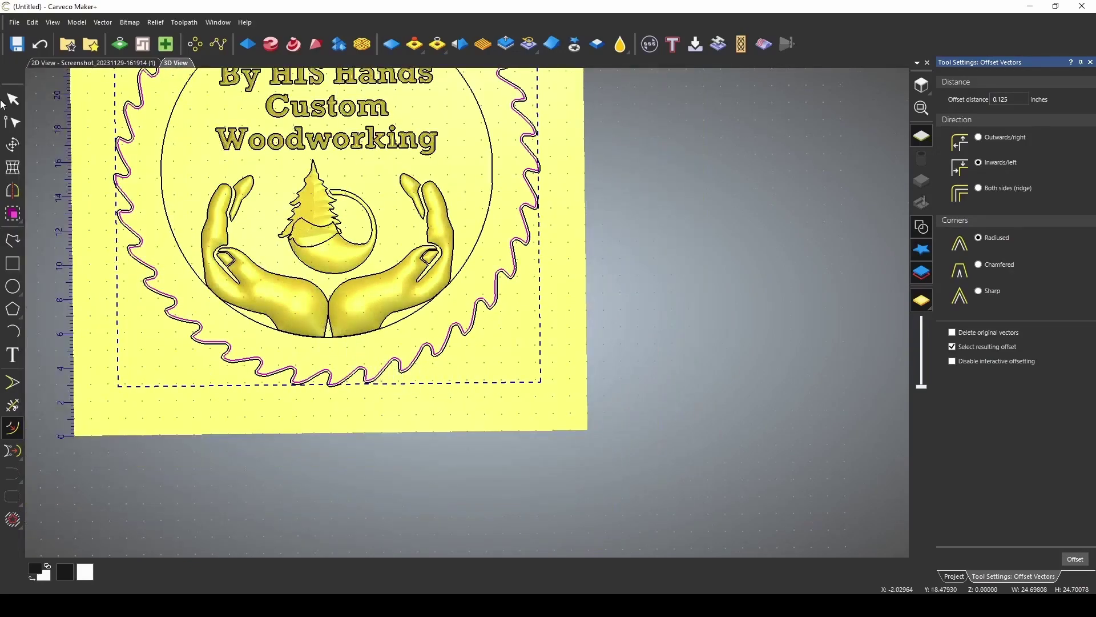
{"action": "left_click", "coordinate": [38, 45]}
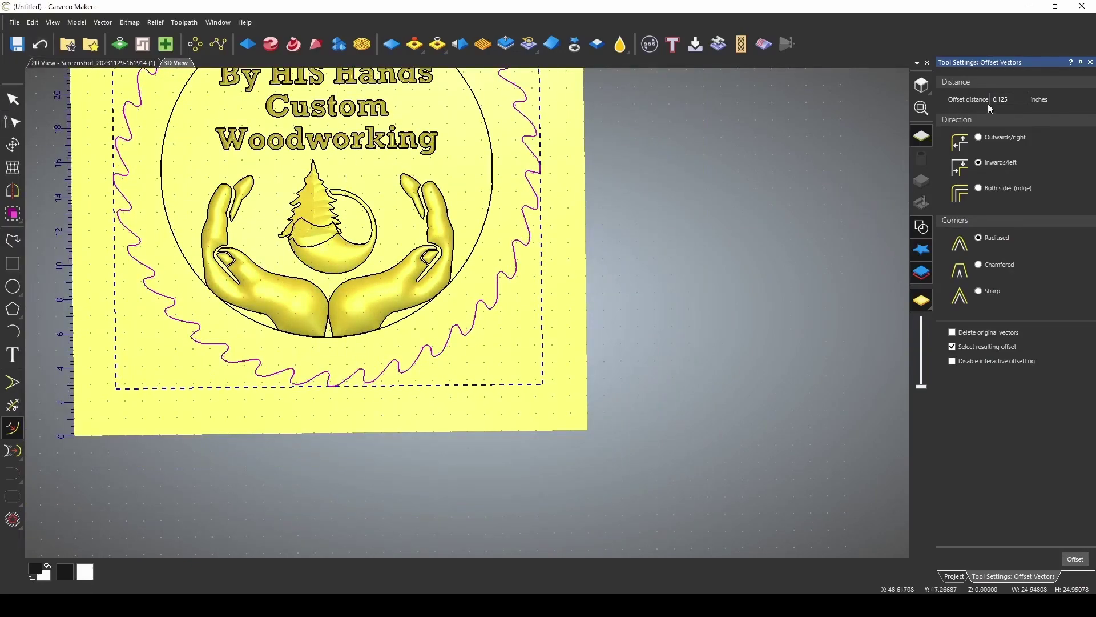
{"action": "type", "text": "0.25"}
{"action": "key", "text": "Return"}
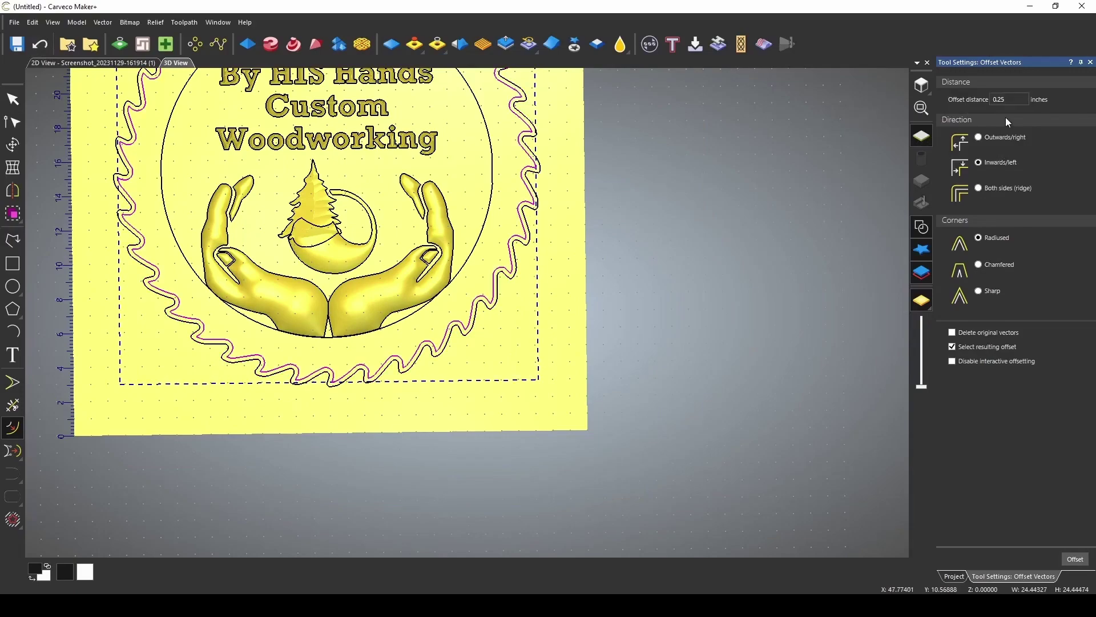
{"action": "left_click", "coordinate": [41, 52]}
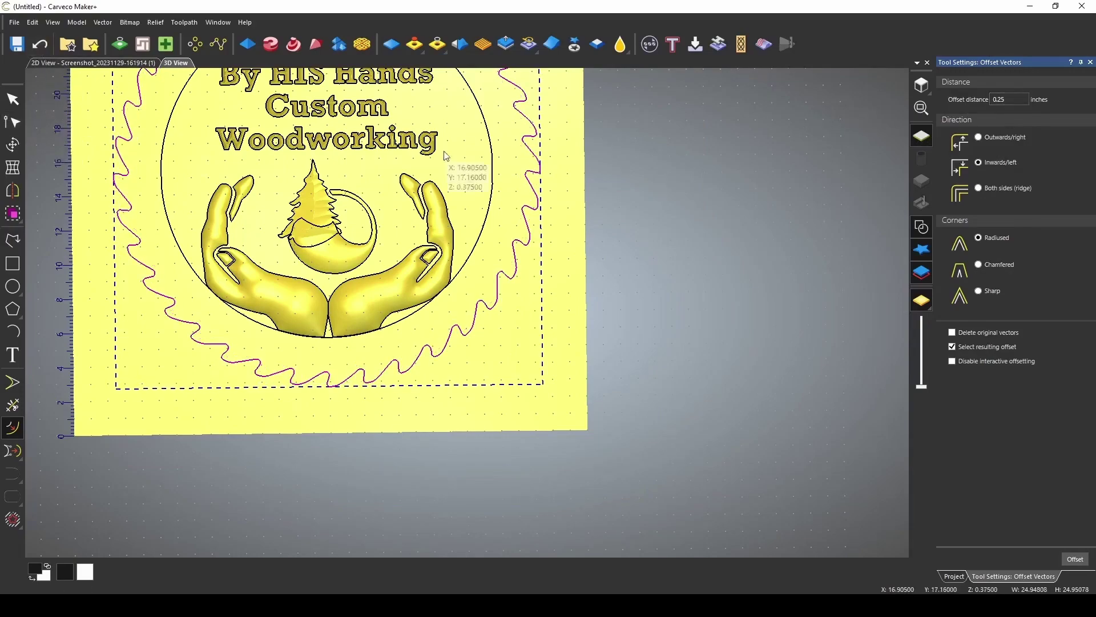
Step: Offset the saw blade outline inwards by 0.5 inches with radiused corners, keeping the original vector
{"action": "type", "text": "0.5"}
{"action": "key", "text": "Return"}
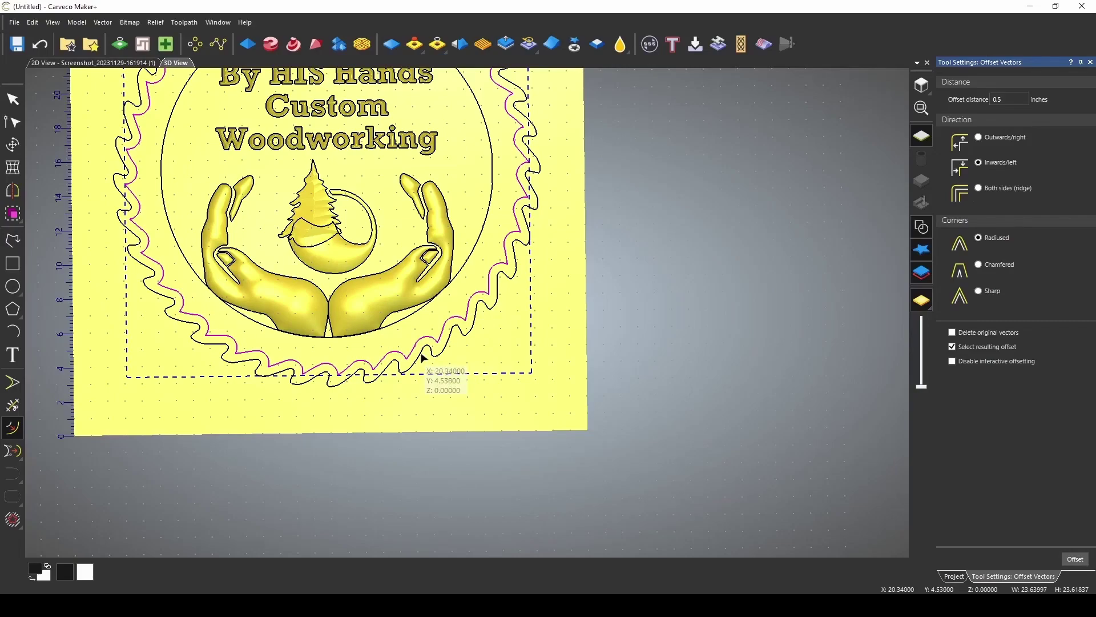
{"action": "left_click", "coordinate": [1091, 63]}
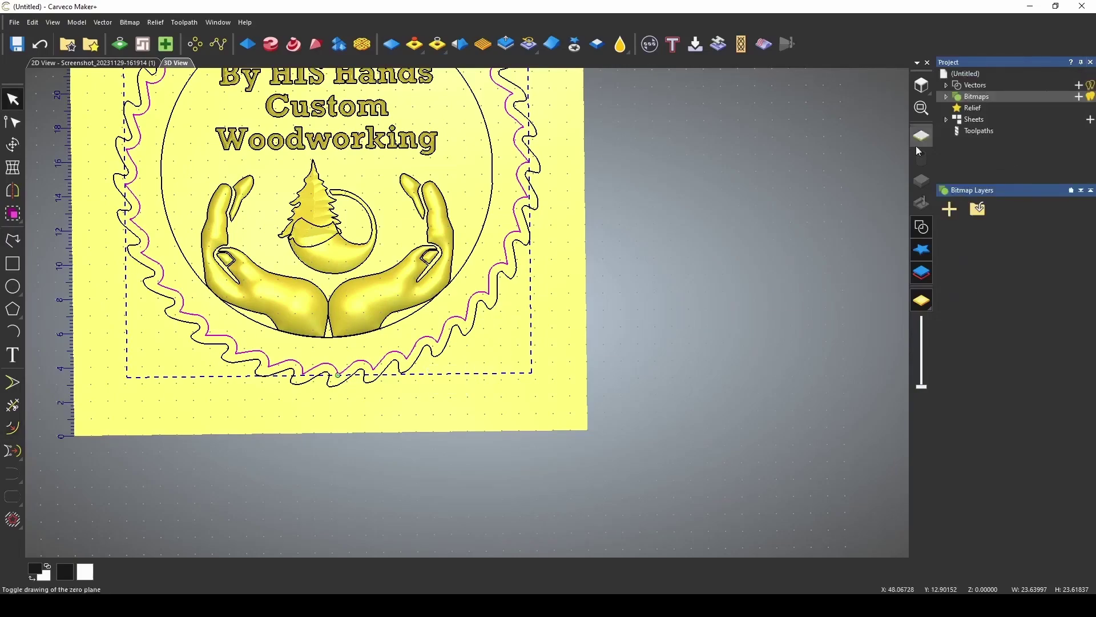
Step: Add a square profile with a 45-degree angle and no height limit between the saw blade outline and its inward offset
{"action": "left_click", "coordinate": [513, 277], "text": "shift"}
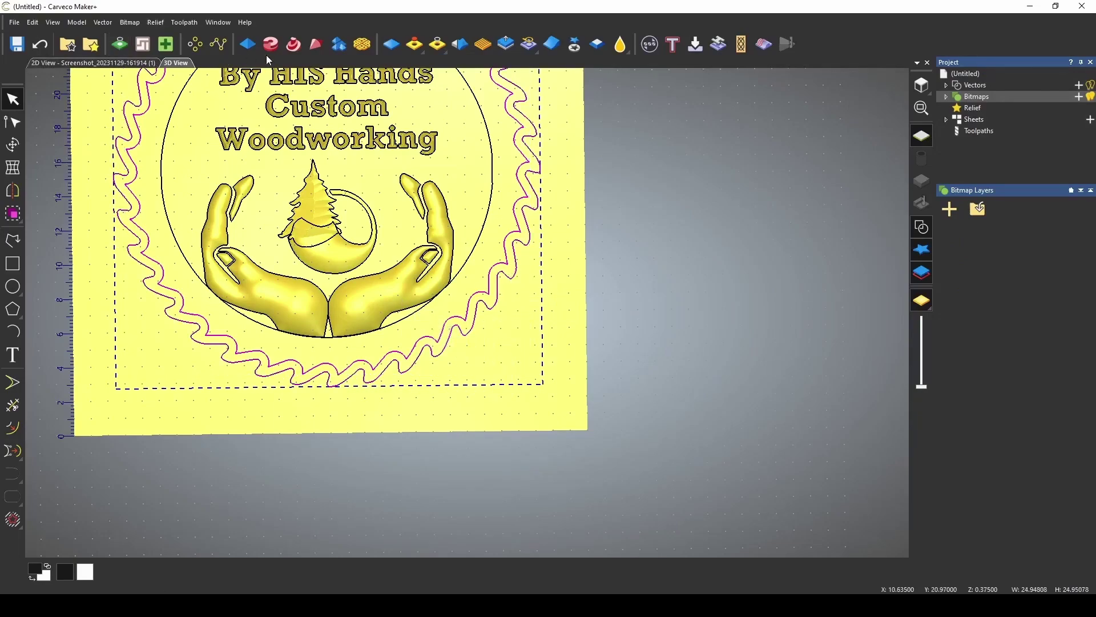
{"action": "left_click", "coordinate": [251, 47]}
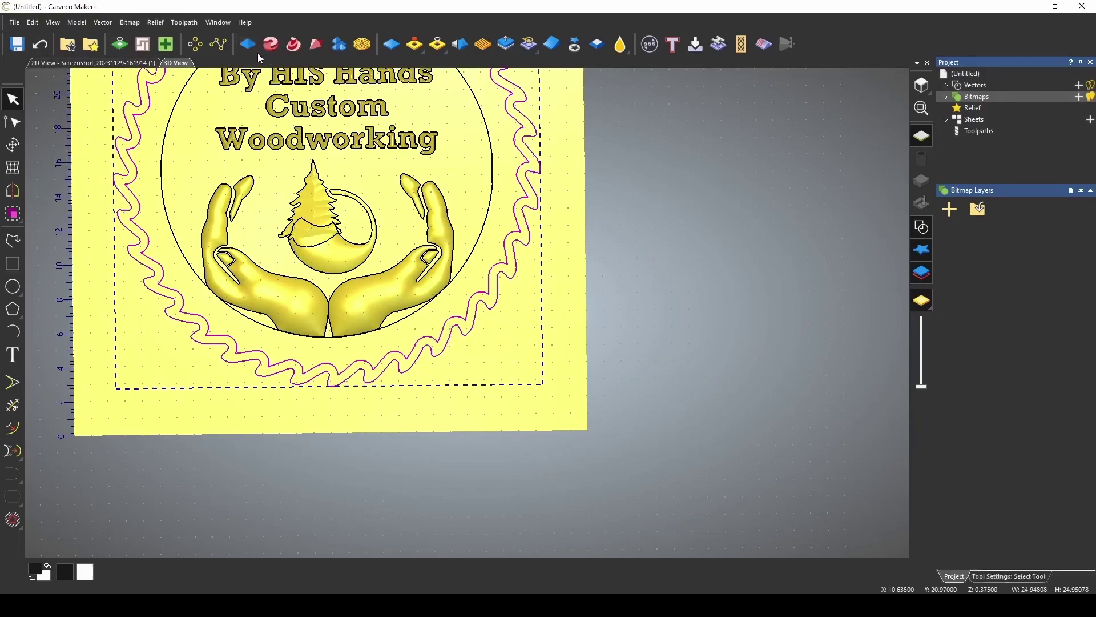
{"action": "left_click", "coordinate": [922, 227]}
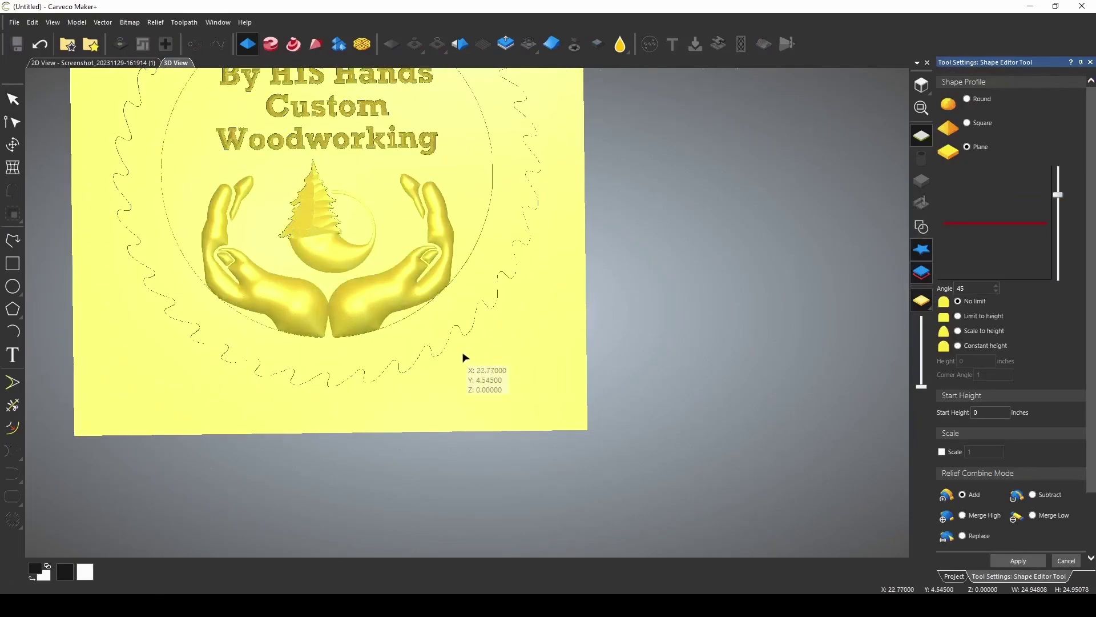
{"action": "left_click", "coordinate": [968, 125]}
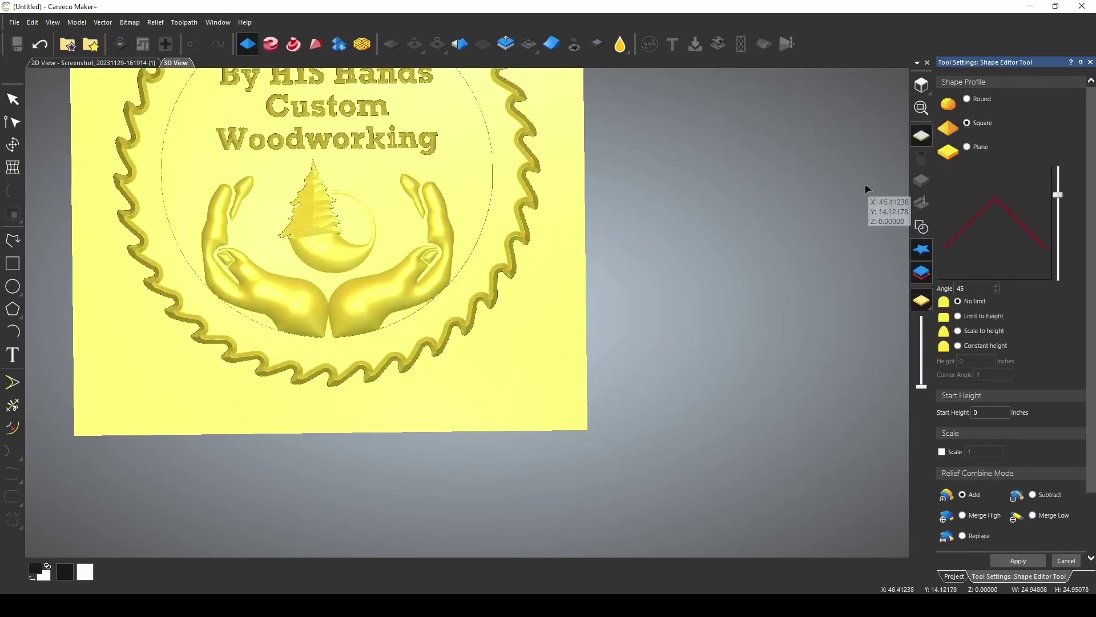
{"action": "left_click_drag", "start_coordinate": [457, 364], "coordinate": [428, 273]}
{"action": "scroll", "coordinate": [428, 273], "scroll_direction": "down", "scroll_amount": 2}
{"action": "scroll", "coordinate": [384, 227], "scroll_direction": "up", "scroll_amount": 3}
{"action": "left_click_drag", "start_coordinate": [386, 227], "coordinate": [455, 286]}
{"action": "scroll", "coordinate": [344, 143], "scroll_direction": "down", "scroll_amount": 2}
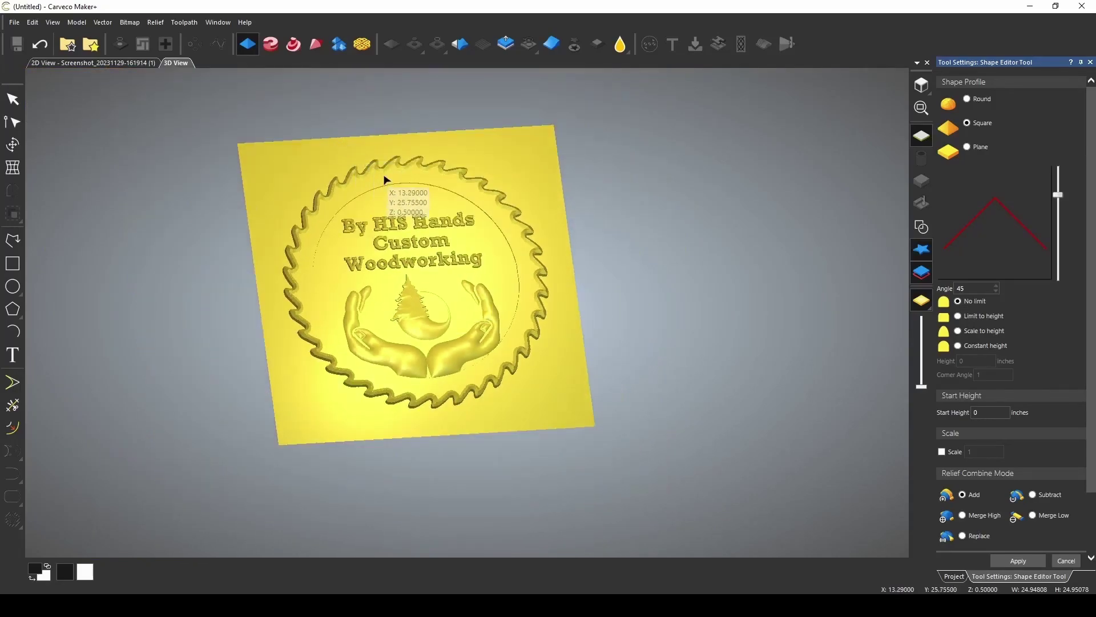
{"action": "mouse_move", "coordinate": [384, 194]}
{"action": "left_mouse_down"}
{"action": "mouse_move", "coordinate": [367, 227]}
{"action": "mouse_move", "coordinate": [388, 207]}
{"action": "left_mouse_up"}
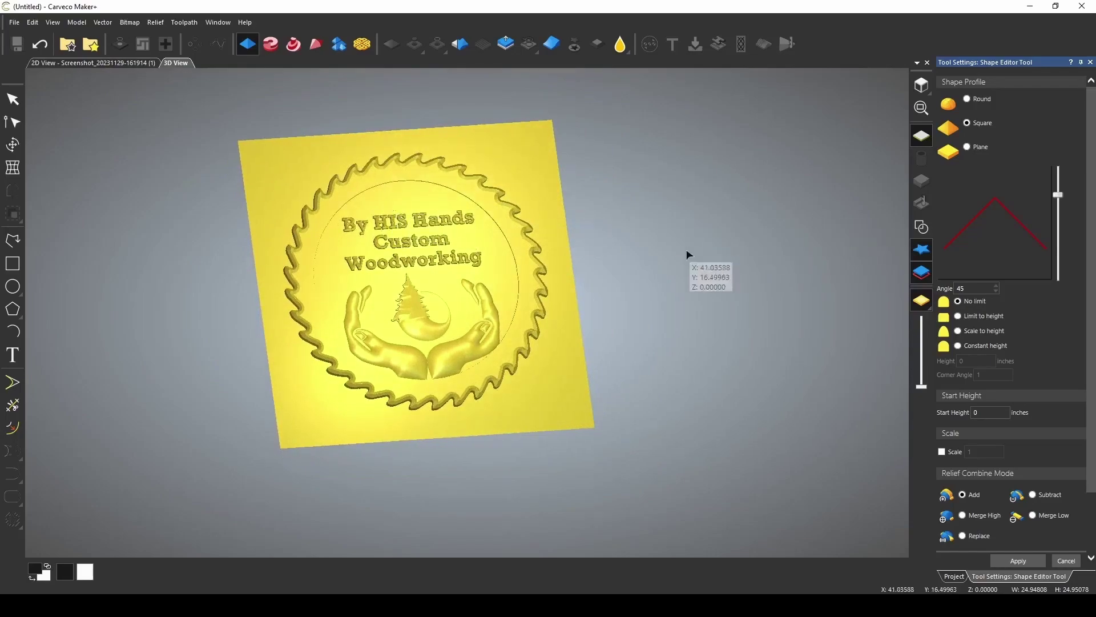
{"action": "scroll", "coordinate": [522, 289], "scroll_direction": "up", "scroll_amount": 5}
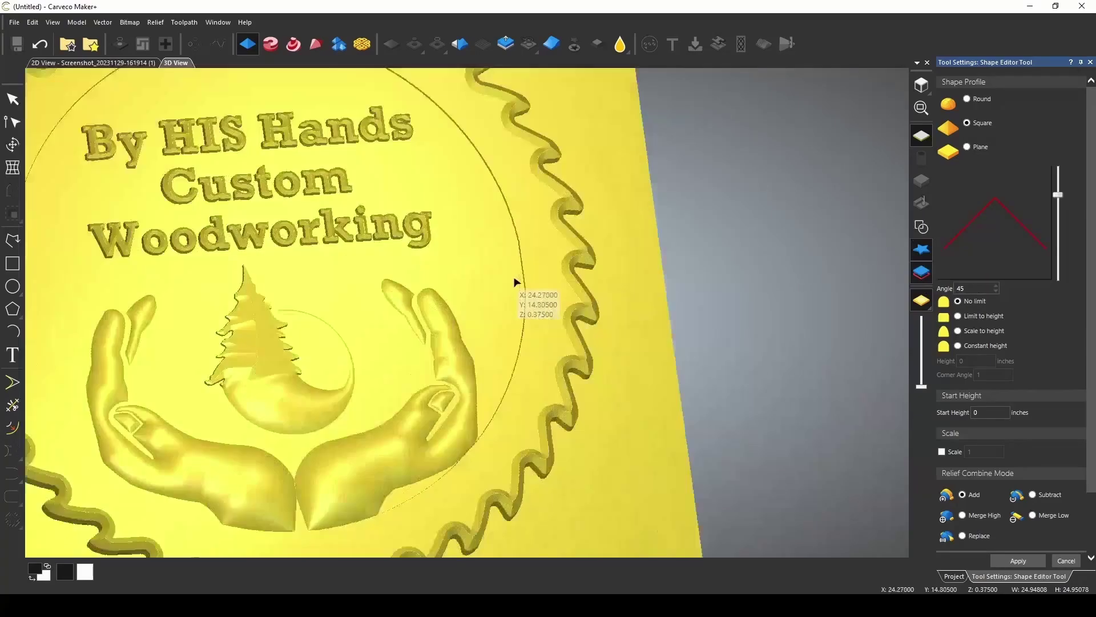
{"action": "scroll", "coordinate": [434, 171], "scroll_direction": "down", "scroll_amount": 3}
{"action": "scroll", "coordinate": [435, 167], "scroll_direction": "up", "scroll_amount": 5}
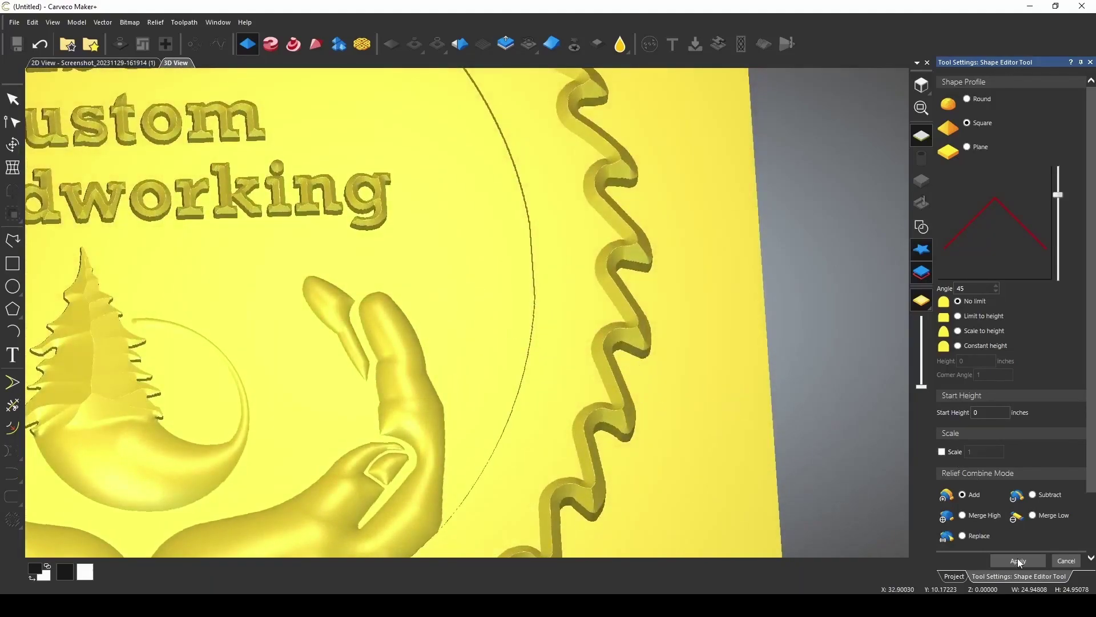
{"action": "left_click", "coordinate": [1091, 61]}
Step: Display the vectors and select the inner circle together with the saw blade's outer outline
{"action": "scroll", "coordinate": [571, 297], "scroll_direction": "down", "scroll_amount": 5}
{"action": "left_click_drag", "start_coordinate": [333, 290], "coordinate": [368, 251]}
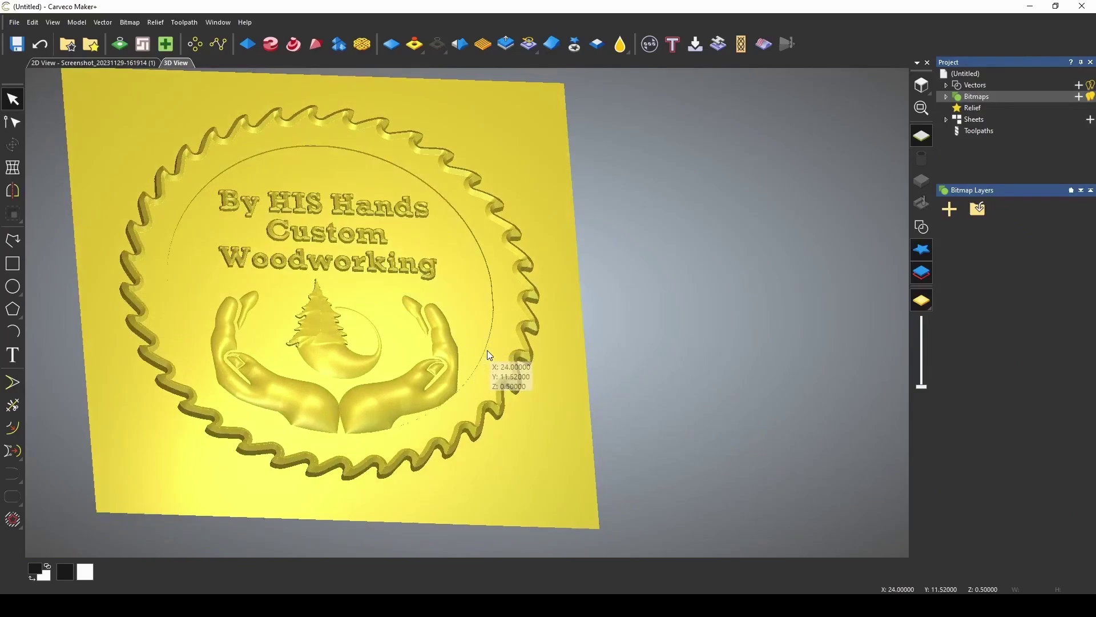
{"action": "scroll", "coordinate": [342, 331], "scroll_direction": "up", "scroll_amount": 3}
{"action": "scroll", "coordinate": [372, 314], "scroll_direction": "down", "scroll_amount": 1}
{"action": "left_click_drag", "start_coordinate": [402, 296], "coordinate": [447, 297]}
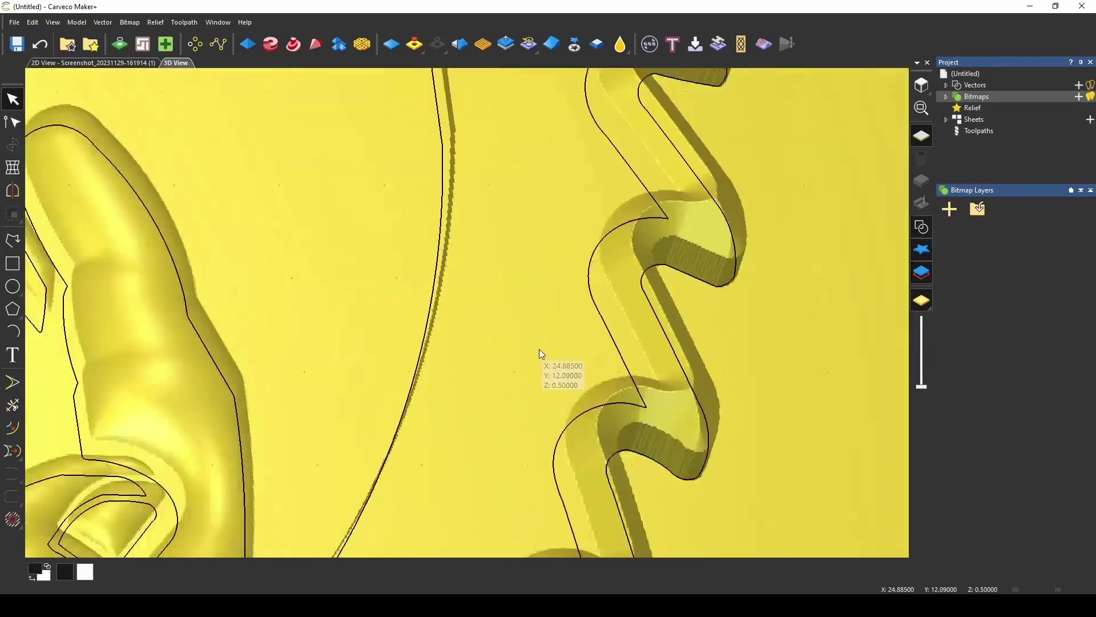
{"action": "scroll", "coordinate": [539, 348], "scroll_direction": "down", "scroll_amount": 2}
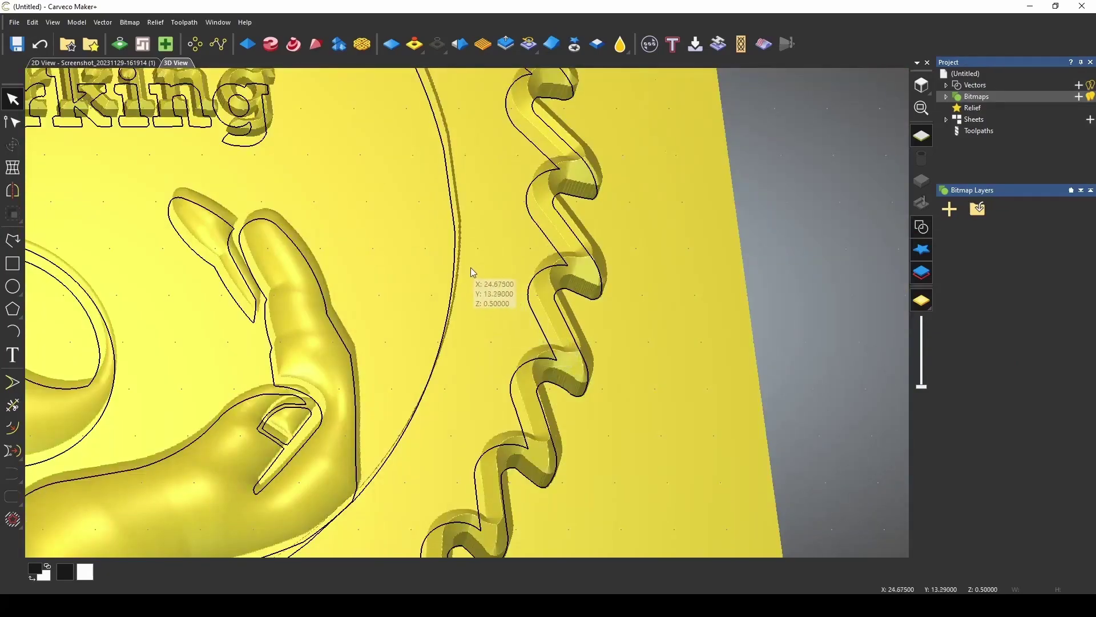
{"action": "left_click", "coordinate": [457, 260]}
{"action": "scroll", "coordinate": [529, 378], "scroll_direction": "down", "scroll_amount": 3}
{"action": "left_click_drag", "start_coordinate": [529, 378], "coordinate": [405, 366]}
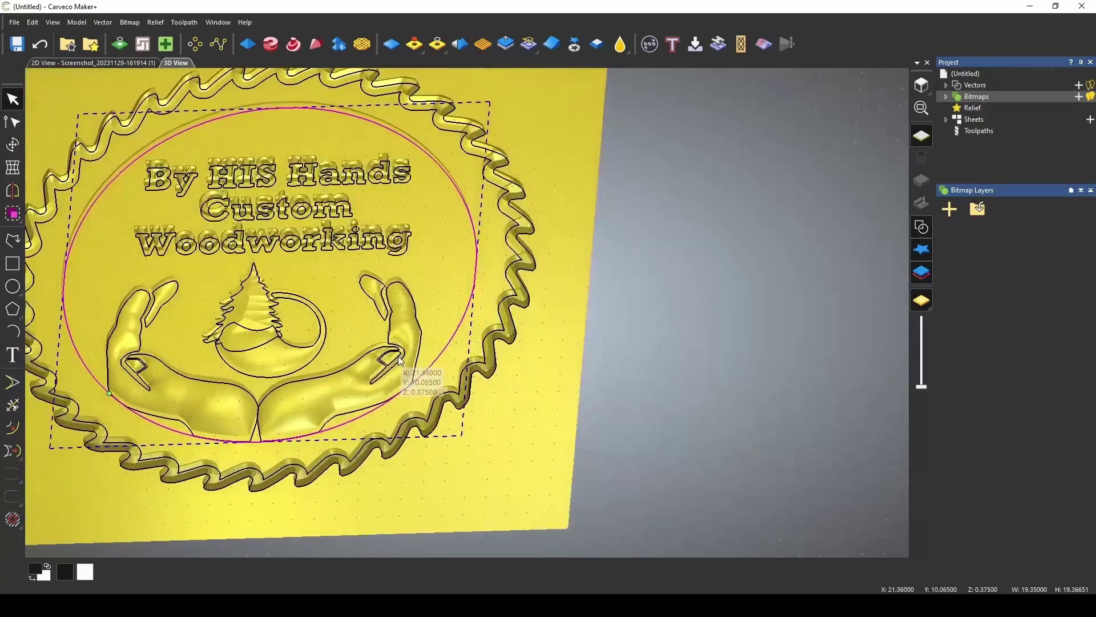
{"action": "scroll", "coordinate": [566, 446], "scroll_direction": "up", "scroll_amount": 5}
{"action": "scroll", "coordinate": [567, 447], "scroll_direction": "down", "scroll_amount": 4}
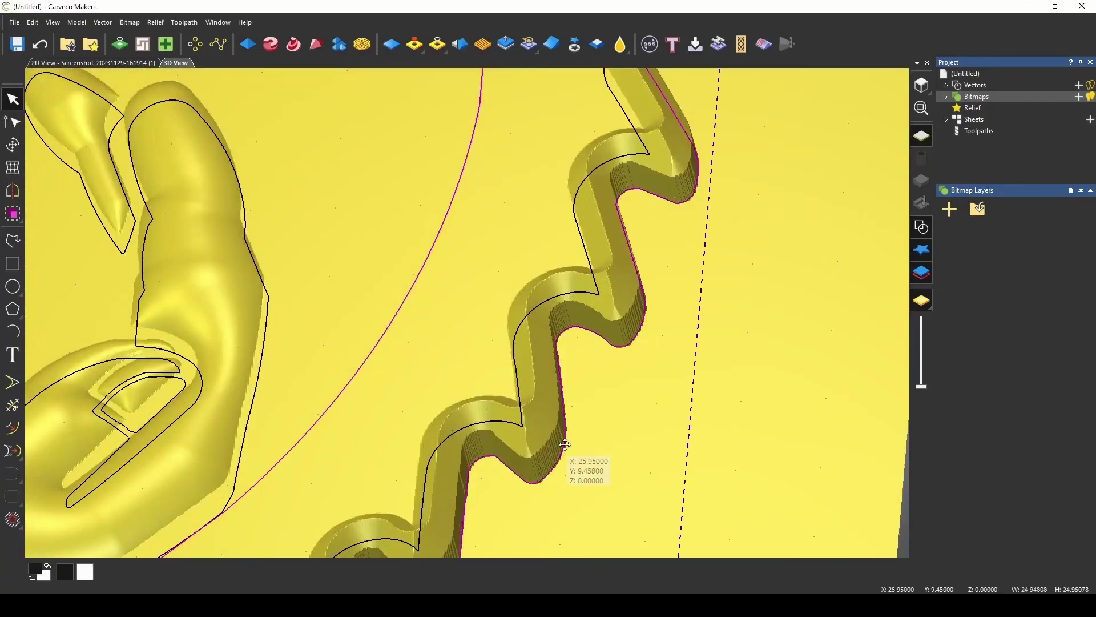
{"action": "scroll", "coordinate": [481, 412], "scroll_direction": "down", "scroll_amount": 6}
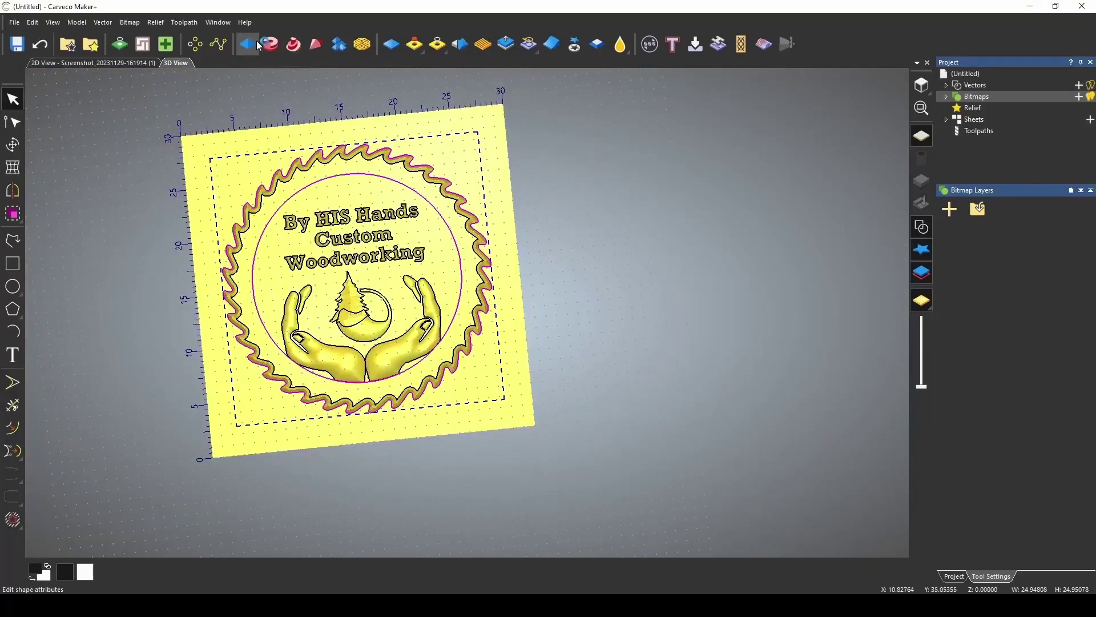
Step: Preview a plane profile with a 0.125-inch start height in Add mode between the circle and saw blade outline, with the vectors hidden
{"action": "left_click", "coordinate": [260, 46]}
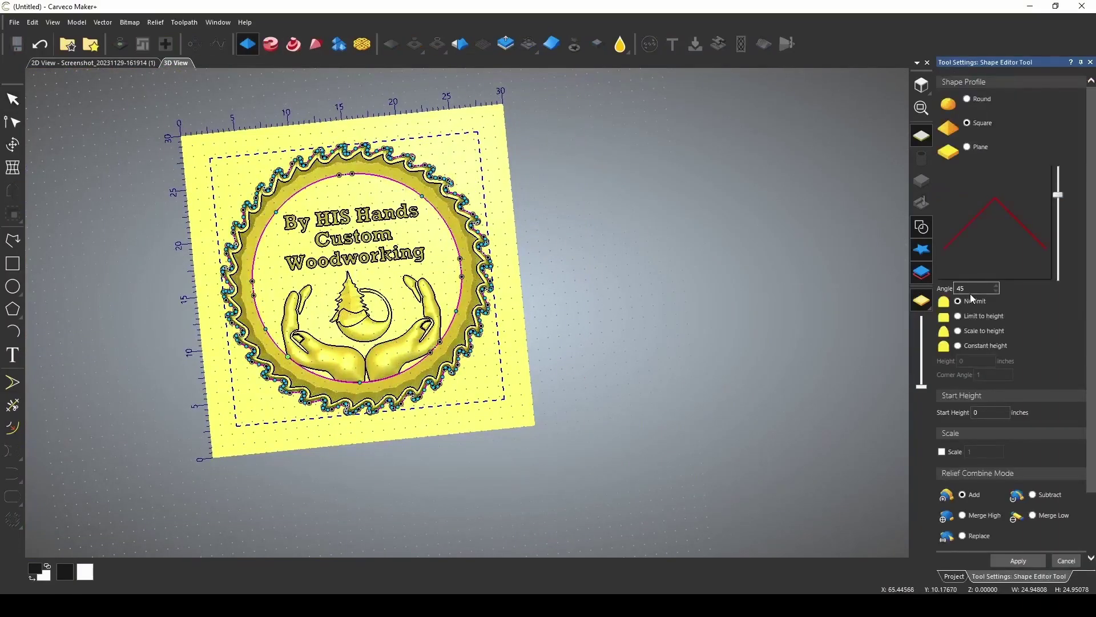
{"action": "left_click", "coordinate": [967, 147]}
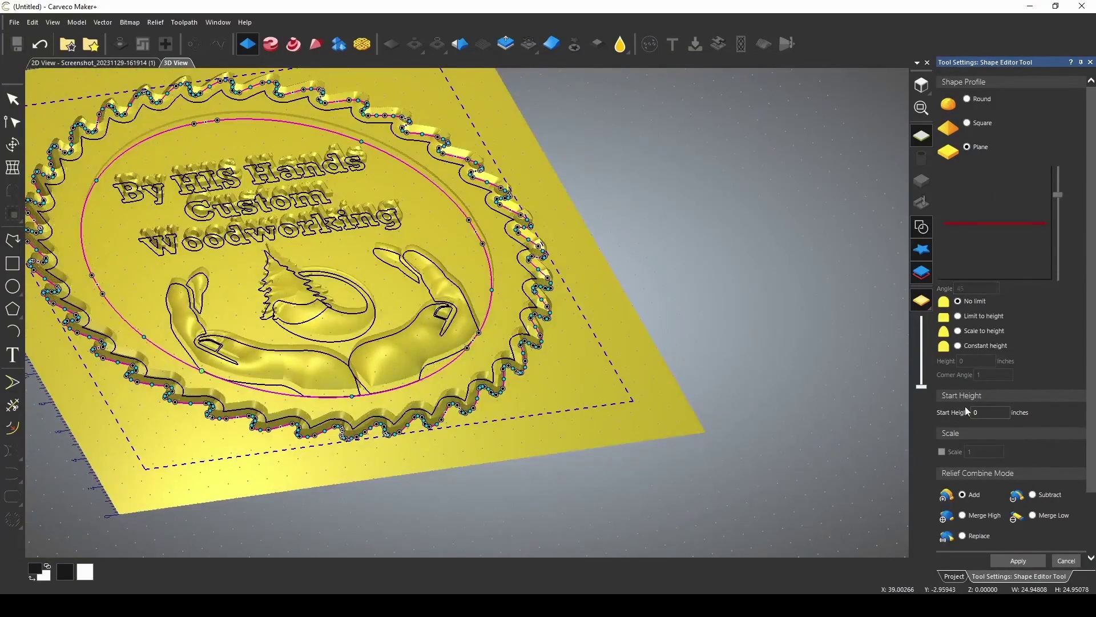
{"action": "double_click", "coordinate": [977, 412]}
{"action": "type", "text": ".125"}
{"action": "scroll", "coordinate": [309, 173], "scroll_direction": "up", "scroll_amount": 3}
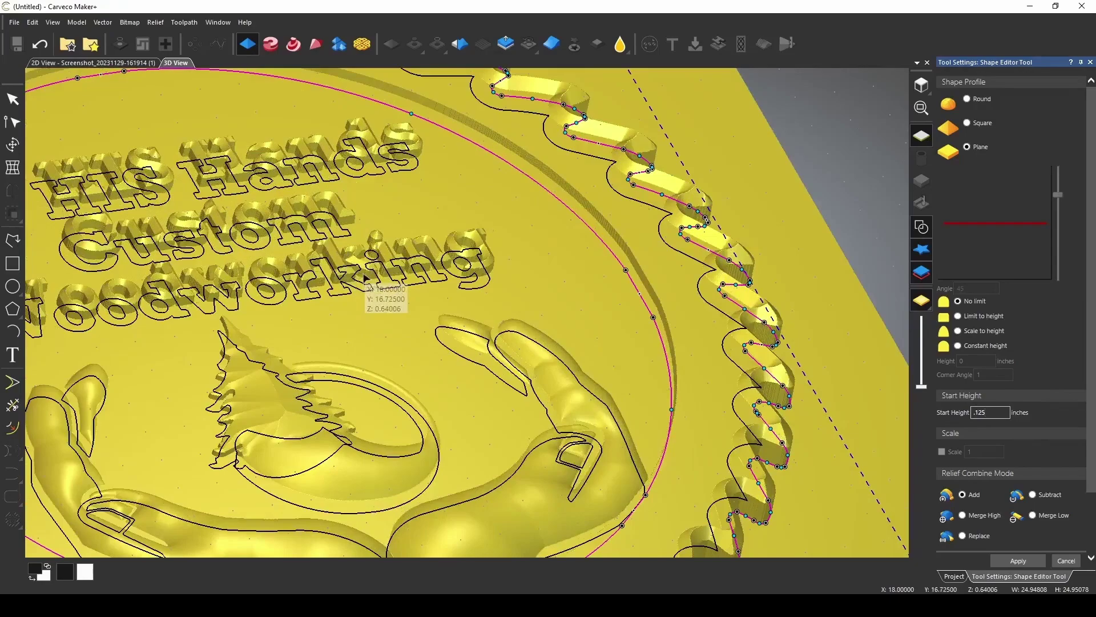
{"action": "scroll", "coordinate": [369, 272], "scroll_direction": "down", "scroll_amount": 3}
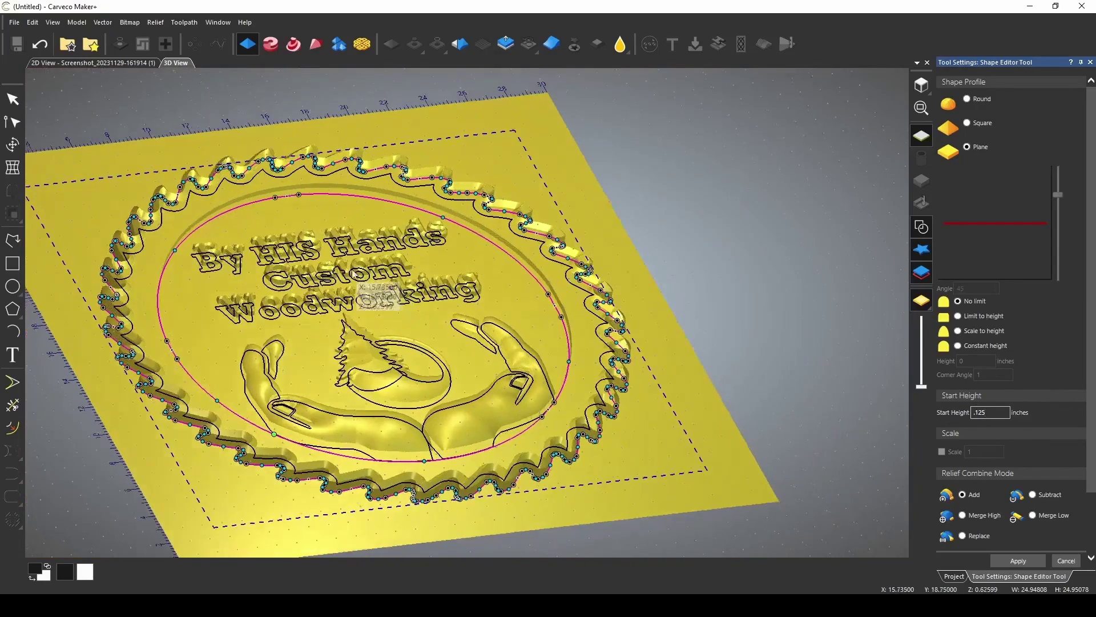
{"action": "left_click_drag", "start_coordinate": [353, 274], "coordinate": [341, 269]}
{"action": "left_click", "coordinate": [921, 228]}
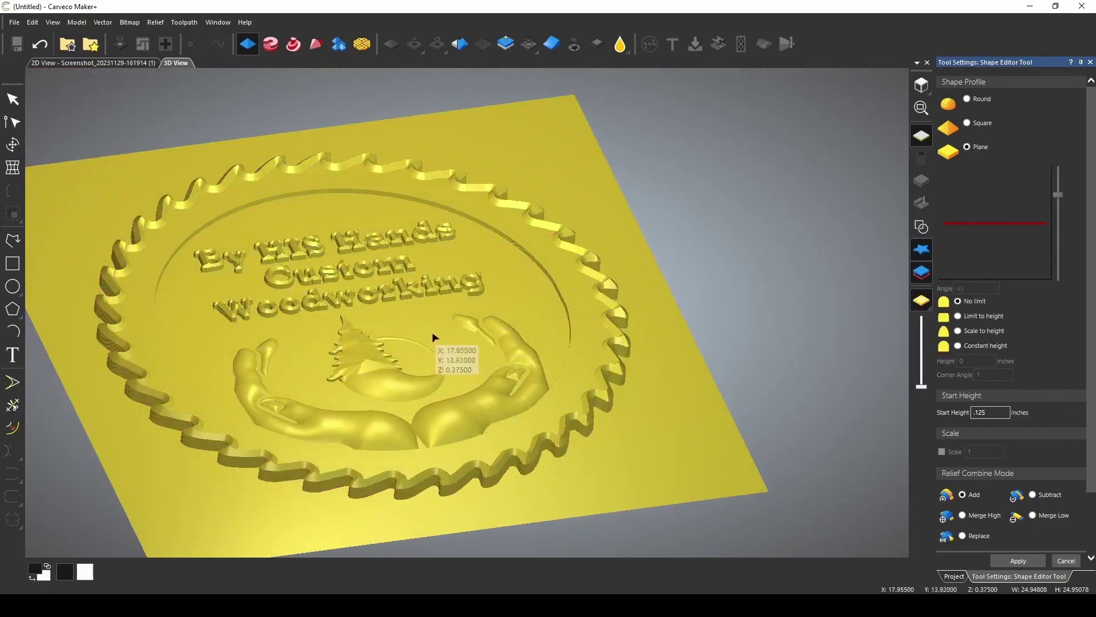
{"action": "left_click_drag", "start_coordinate": [475, 282], "coordinate": [357, 211]}
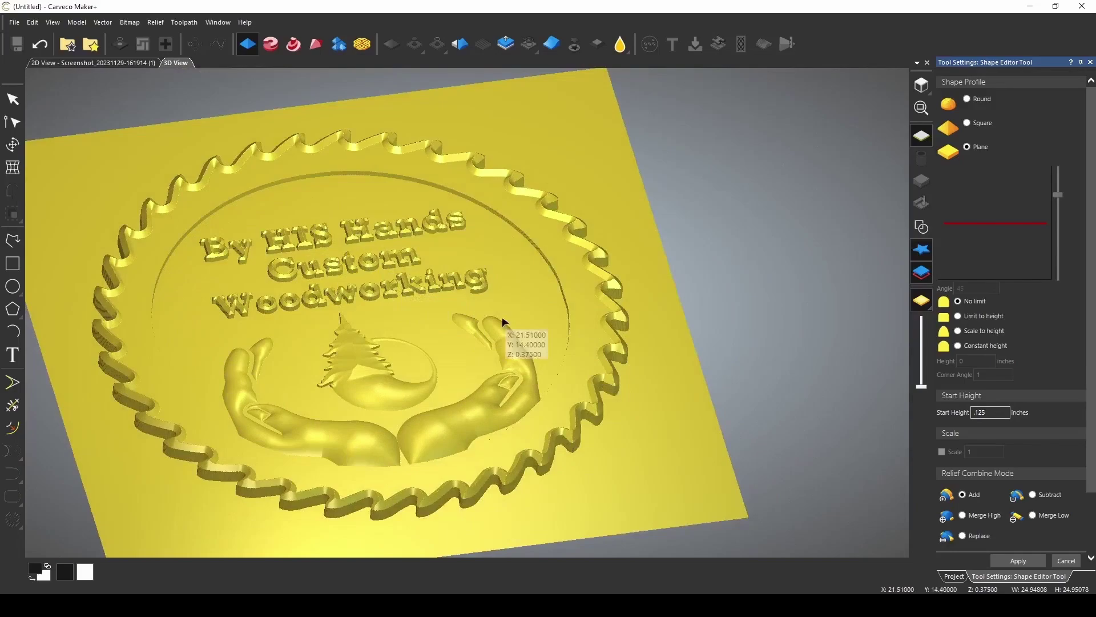
Step: Set the plane's start height to 0.252 inches and add it to the relief
{"action": "left_click_drag", "start_coordinate": [986, 413], "coordinate": [893, 394]}
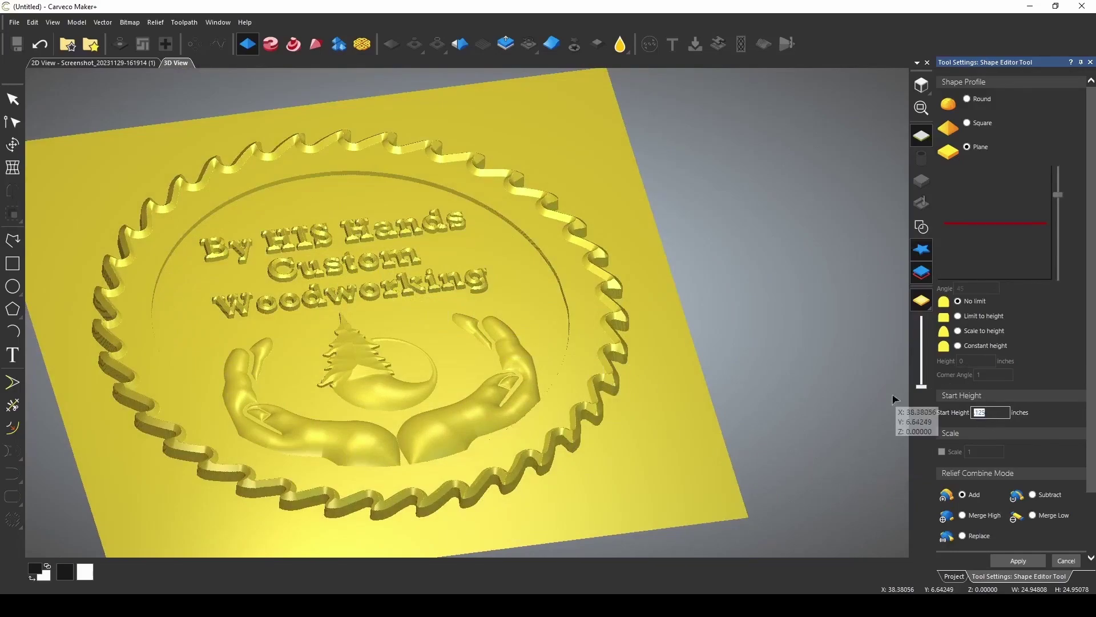
{"action": "type", "text": ".252"}
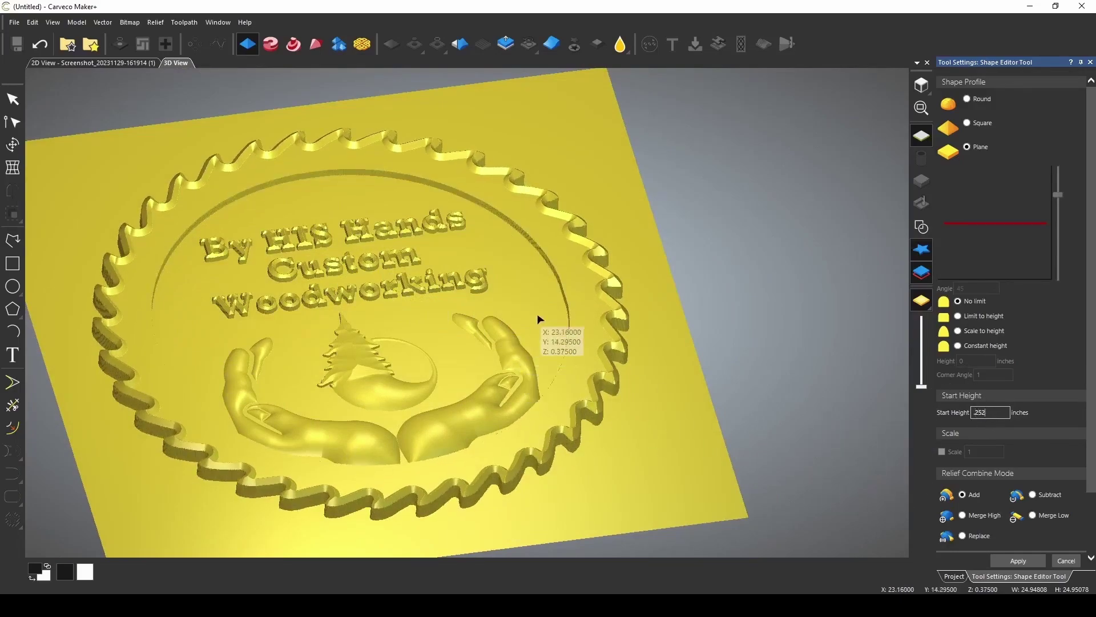
{"action": "left_click_drag", "start_coordinate": [539, 316], "coordinate": [422, 331]}
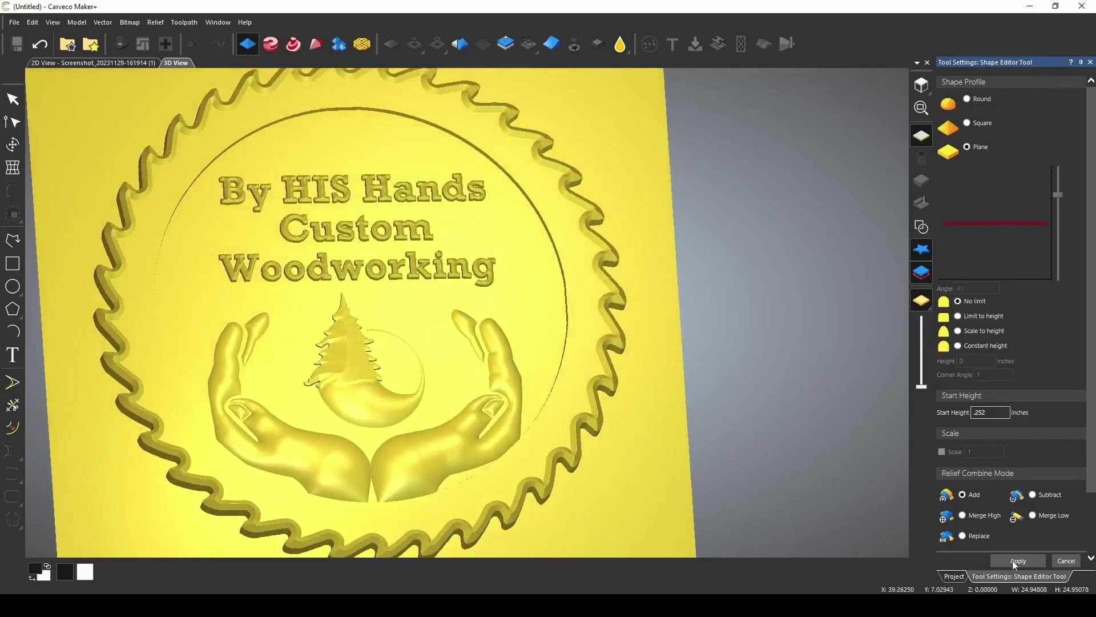
{"action": "left_click_drag", "start_coordinate": [502, 379], "coordinate": [1089, 73]}
{"action": "left_click", "coordinate": [1091, 62]}
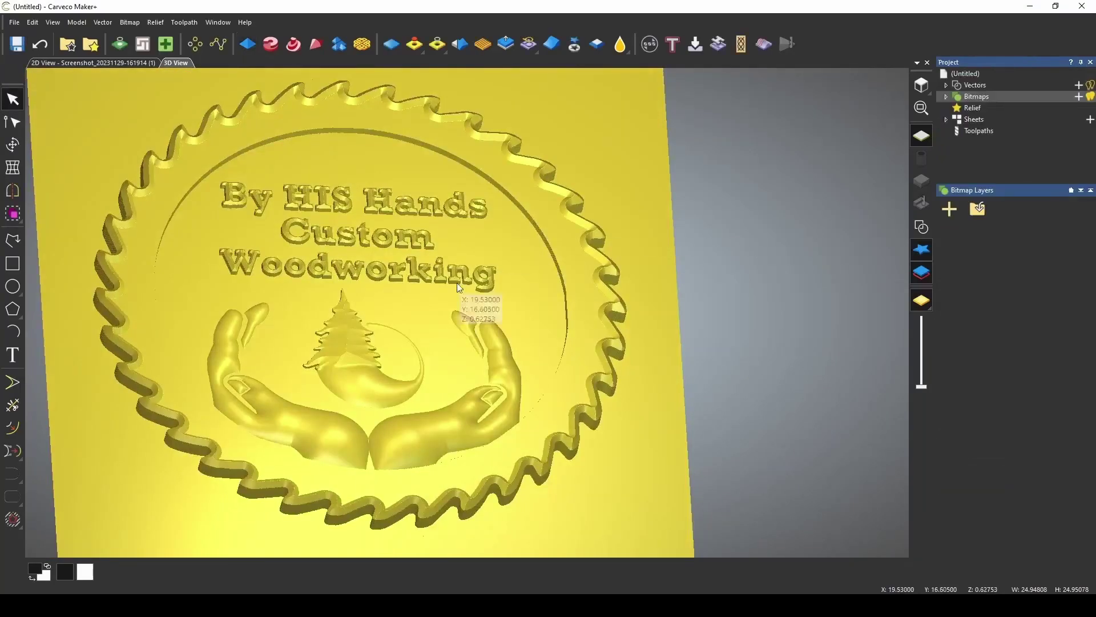
Step: Add a 15-degree draft to the relief using the option that adds material
{"action": "left_click_drag", "start_coordinate": [439, 184], "coordinate": [402, 211]}
{"action": "mouse_move", "coordinate": [423, 324]}
{"action": "left_mouse_down"}
{"action": "mouse_move", "coordinate": [361, 394]}
{"action": "mouse_move", "coordinate": [403, 311]}
{"action": "mouse_move", "coordinate": [403, 323]}
{"action": "left_mouse_up"}
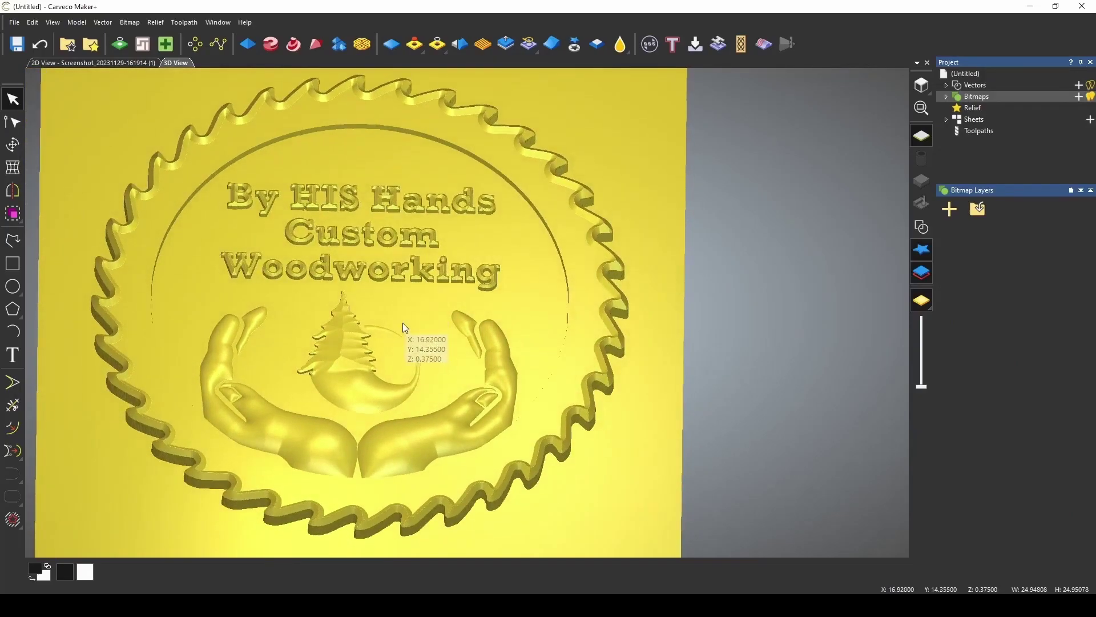
{"action": "left_click", "coordinate": [601, 49]}
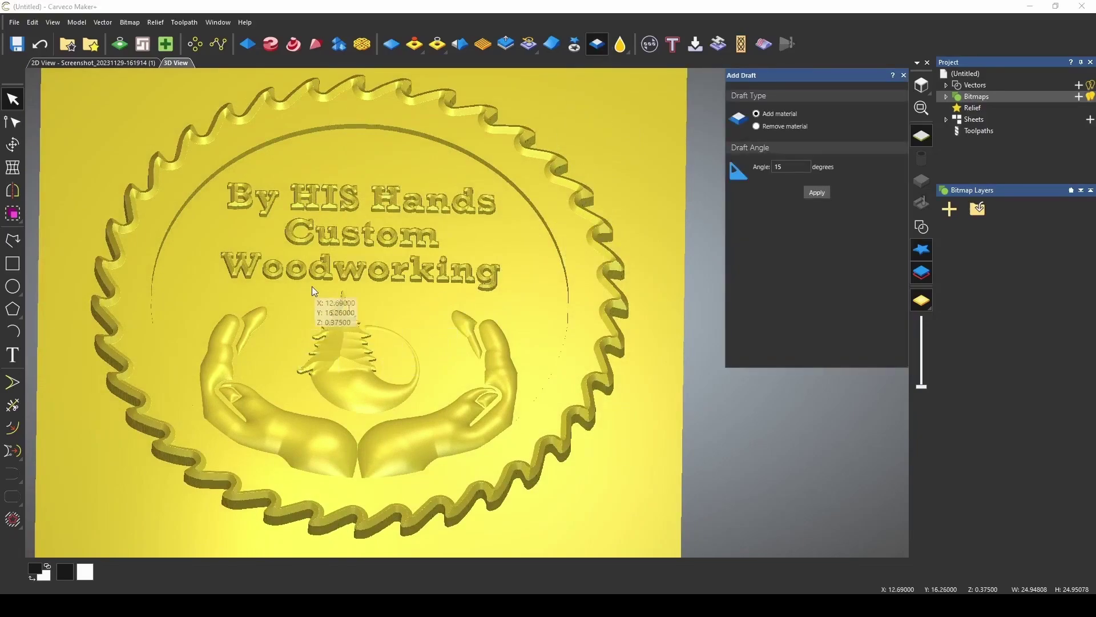
{"action": "left_click_drag", "start_coordinate": [312, 286], "coordinate": [360, 323]}
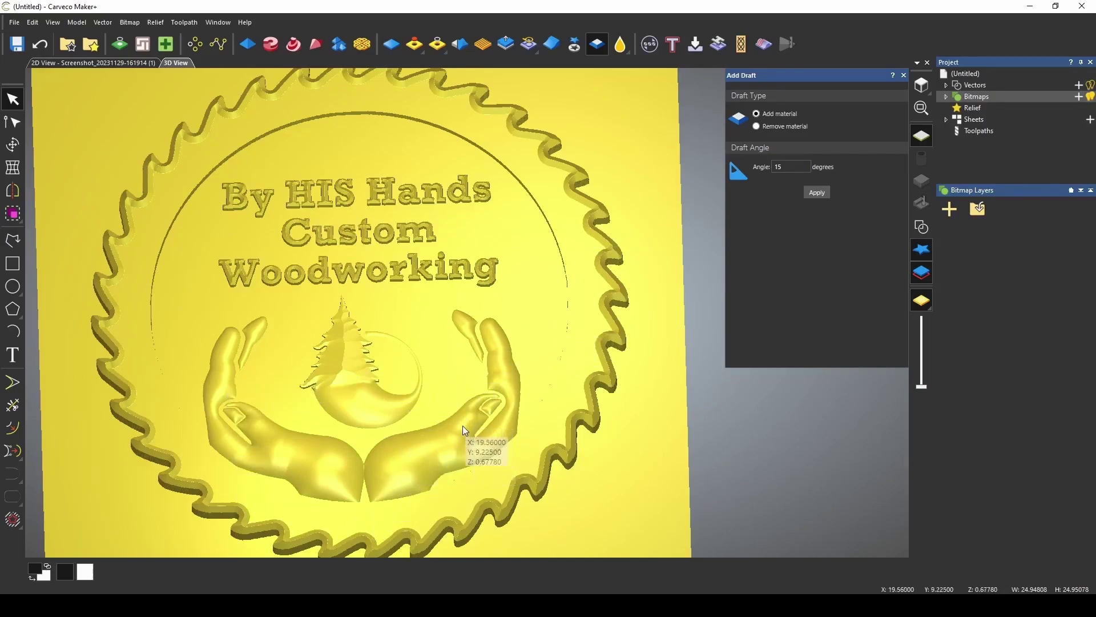
{"action": "left_click", "coordinate": [825, 193]}
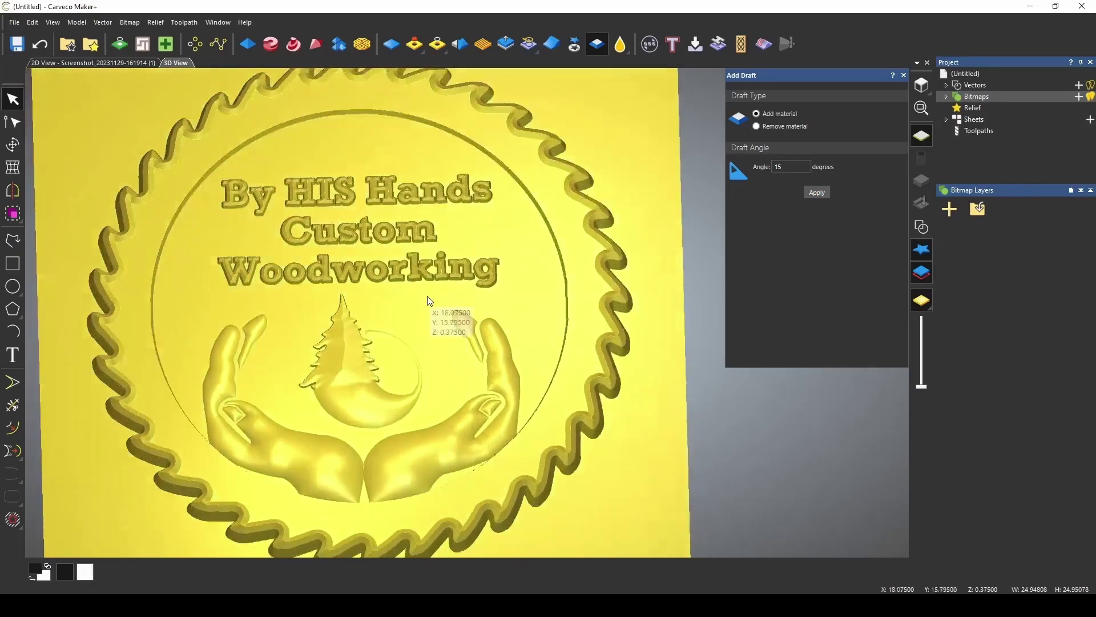
{"action": "left_click_drag", "start_coordinate": [427, 296], "coordinate": [384, 338]}
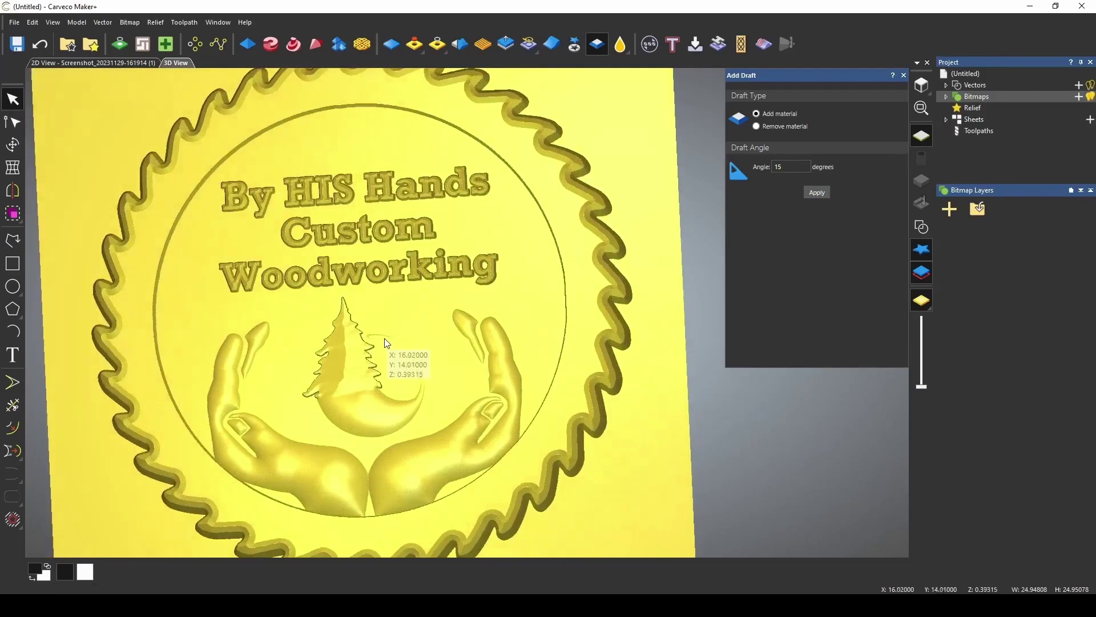
Step: Examine the drafted edges of the saw teeth, circle, lettering and tree, and close the draft settings
{"action": "scroll", "coordinate": [613, 236], "scroll_direction": "up", "scroll_amount": 3}
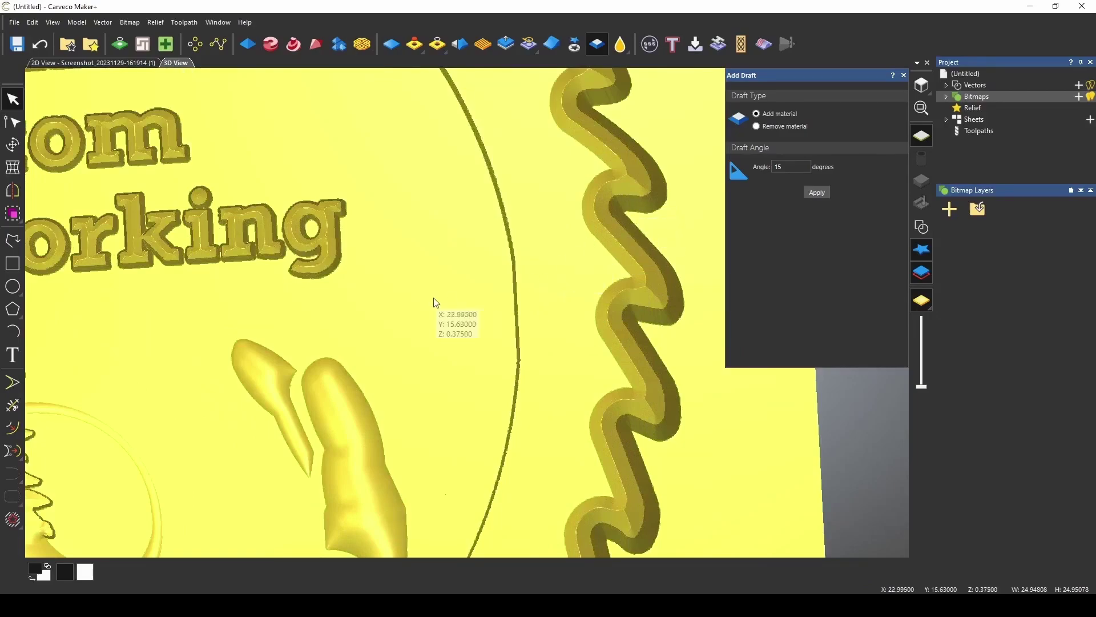
{"action": "scroll", "coordinate": [435, 300], "scroll_direction": "down", "scroll_amount": 3}
{"action": "left_click_drag", "start_coordinate": [280, 352], "coordinate": [359, 300]}
{"action": "scroll", "coordinate": [385, 280], "scroll_direction": "up", "scroll_amount": 5}
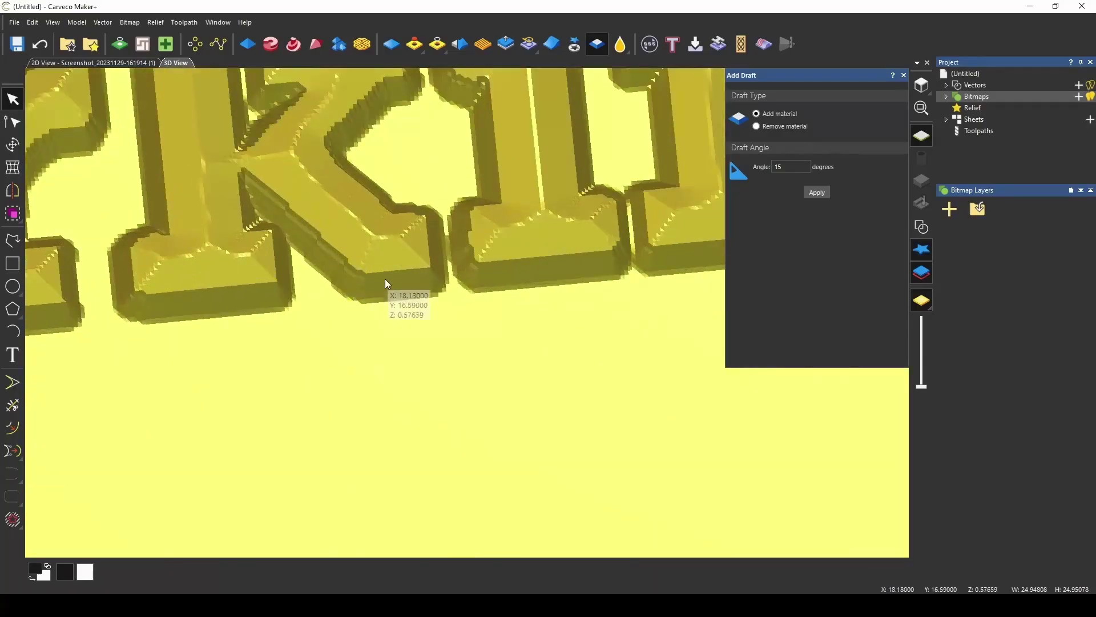
{"action": "scroll", "coordinate": [402, 295], "scroll_direction": "down", "scroll_amount": 6}
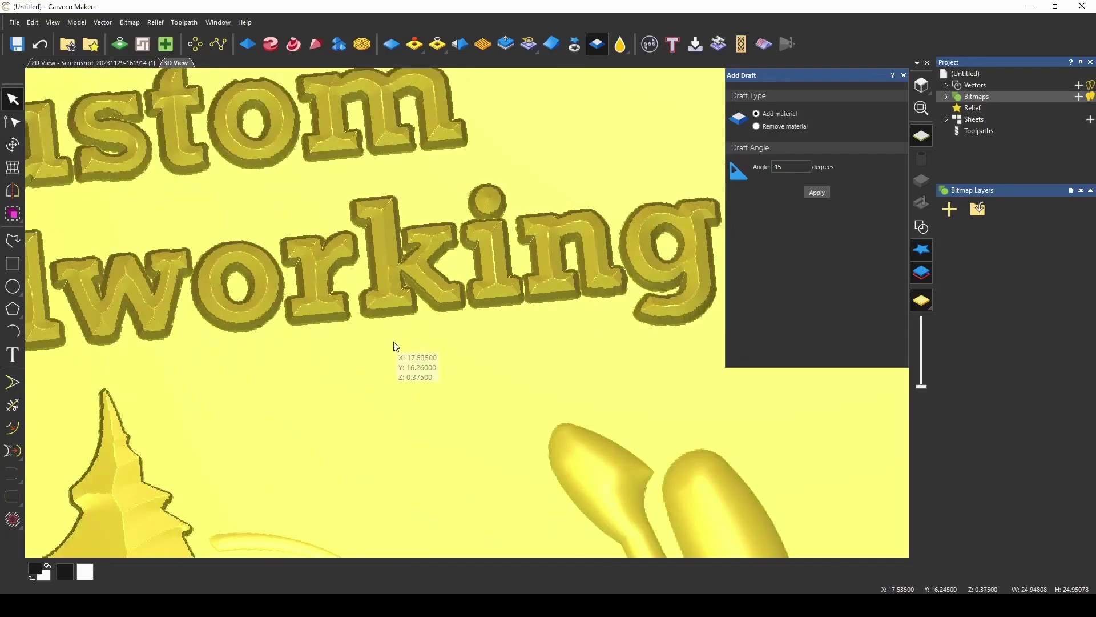
{"action": "scroll", "coordinate": [372, 374], "scroll_direction": "down", "scroll_amount": 6}
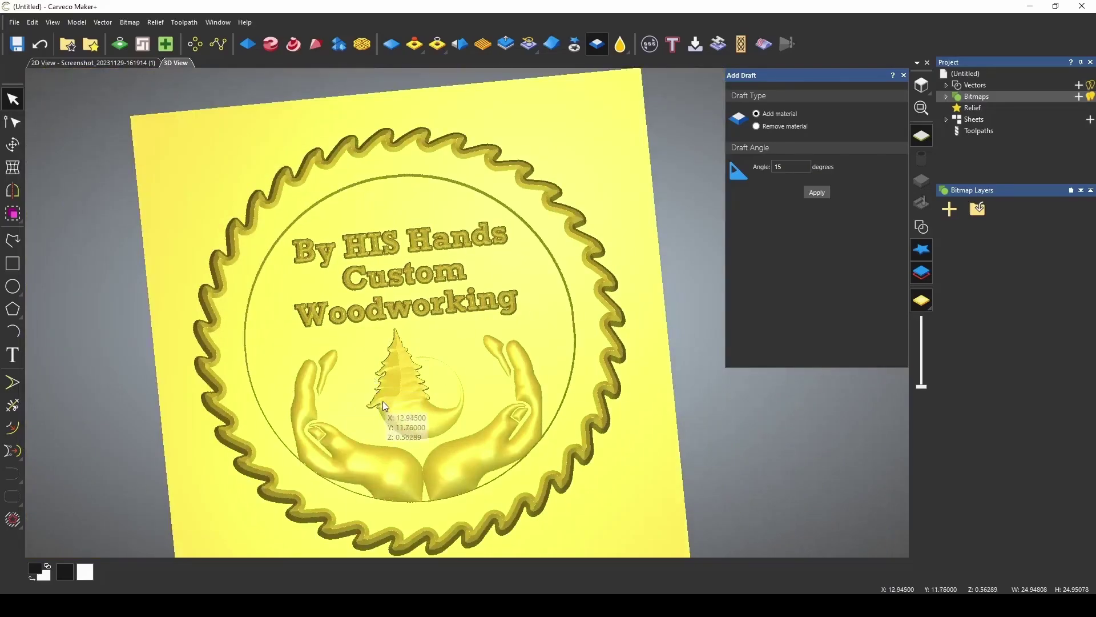
{"action": "left_click_drag", "start_coordinate": [383, 401], "coordinate": [461, 365]}
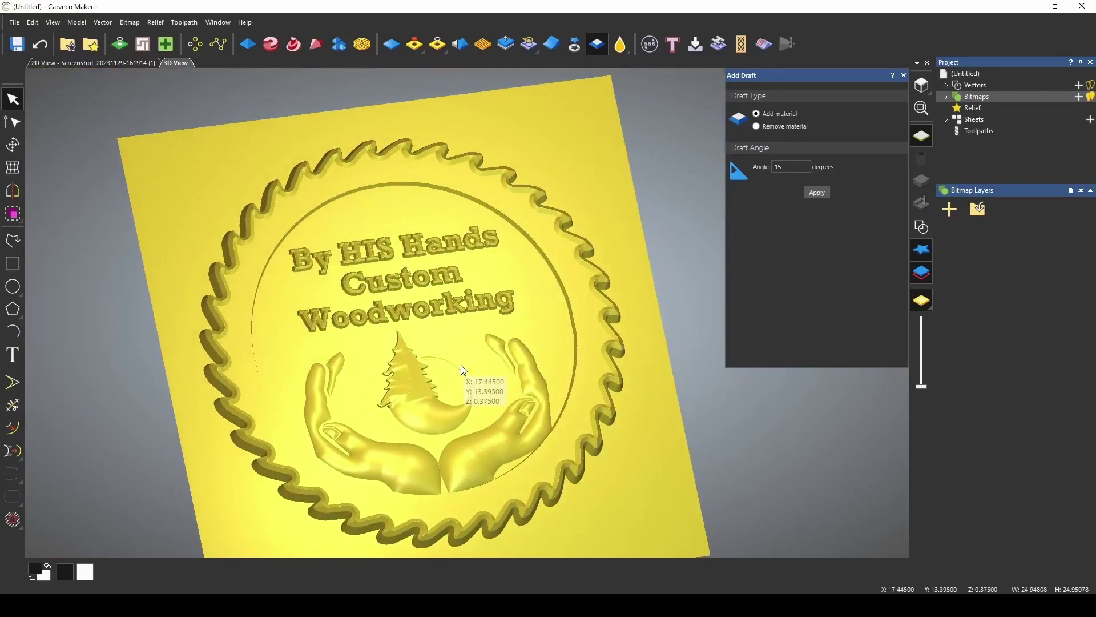
{"action": "scroll", "coordinate": [400, 383], "scroll_direction": "up", "scroll_amount": 5}
{"action": "scroll", "coordinate": [439, 369], "scroll_direction": "down", "scroll_amount": 6}
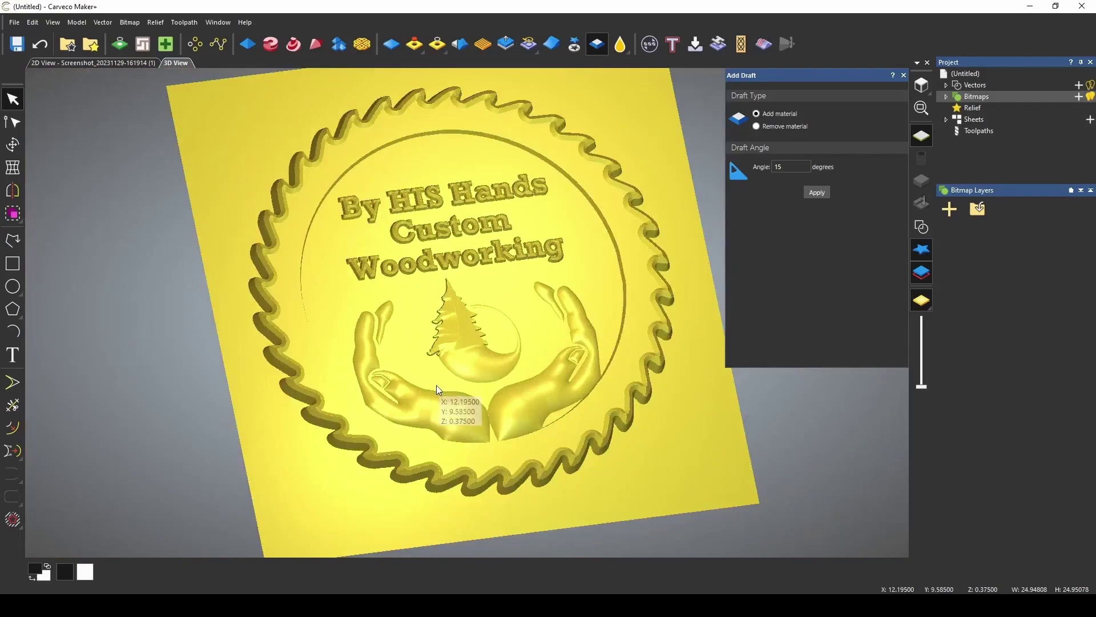
{"action": "left_click_drag", "start_coordinate": [491, 351], "coordinate": [457, 308]}
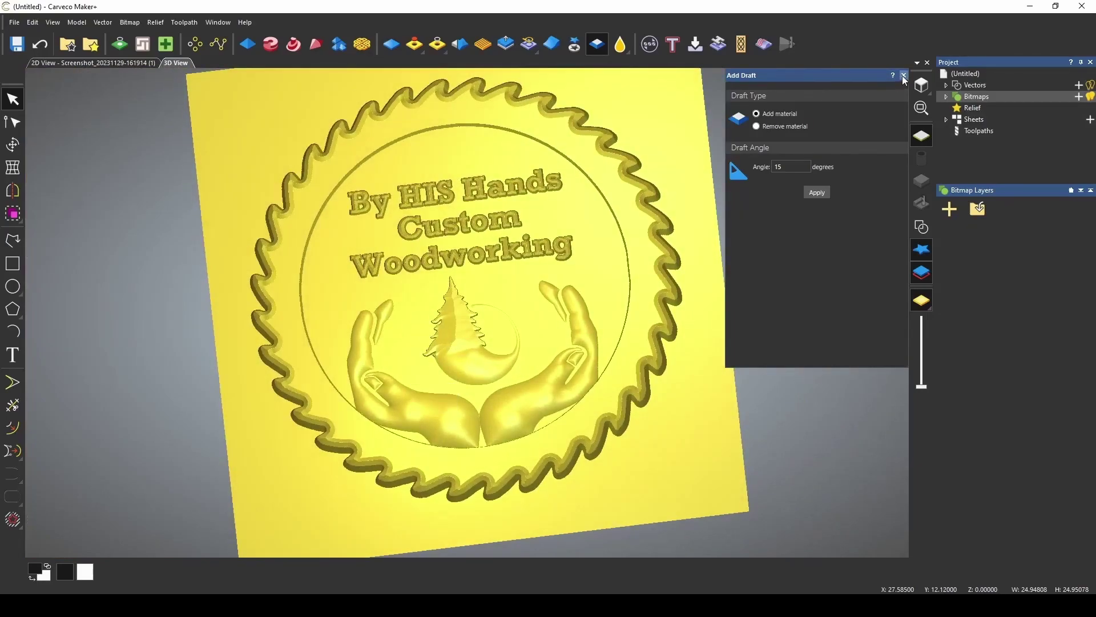
{"action": "left_click", "coordinate": [903, 76]}
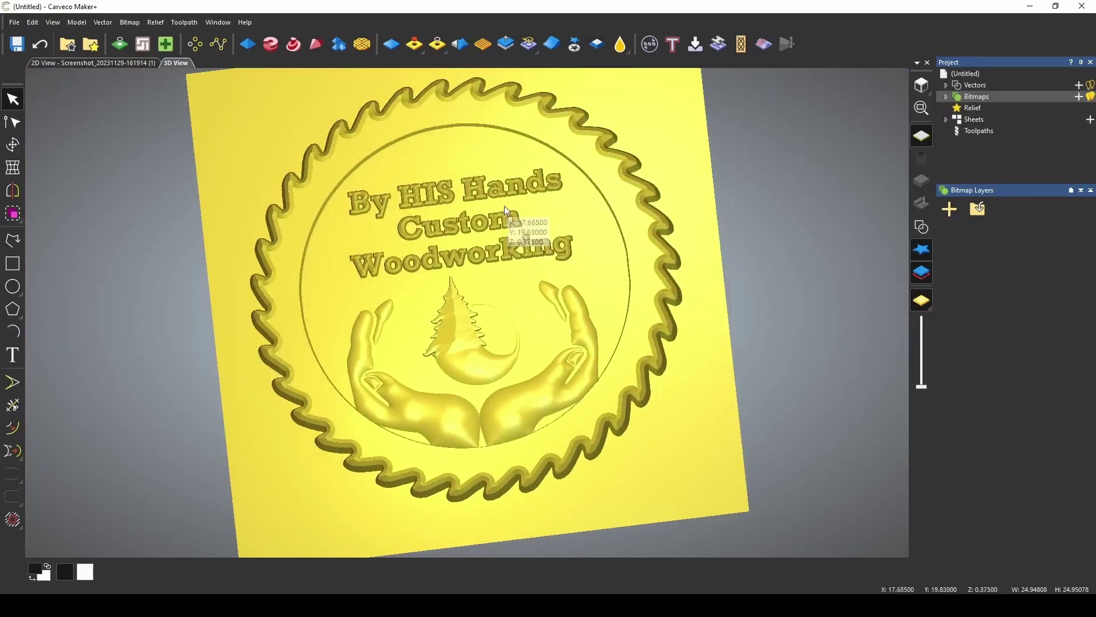
Step: Preview smoothing of the whole relief at 23% strength and check the lettering and edges
{"action": "left_click", "coordinate": [461, 45]}
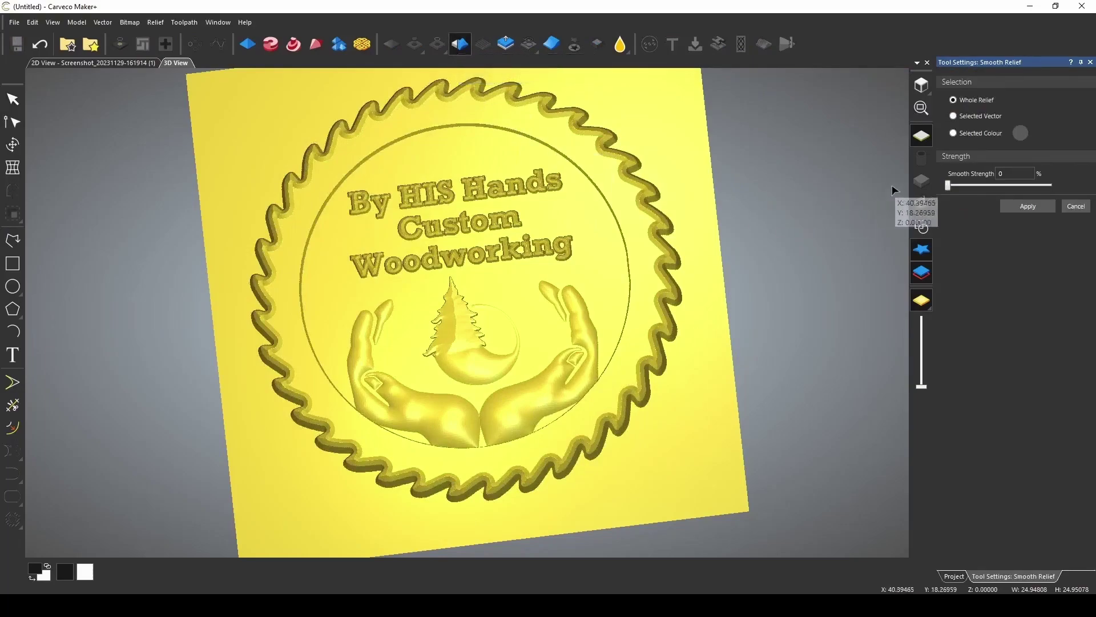
{"action": "left_click_drag", "start_coordinate": [960, 188], "coordinate": [972, 186]}
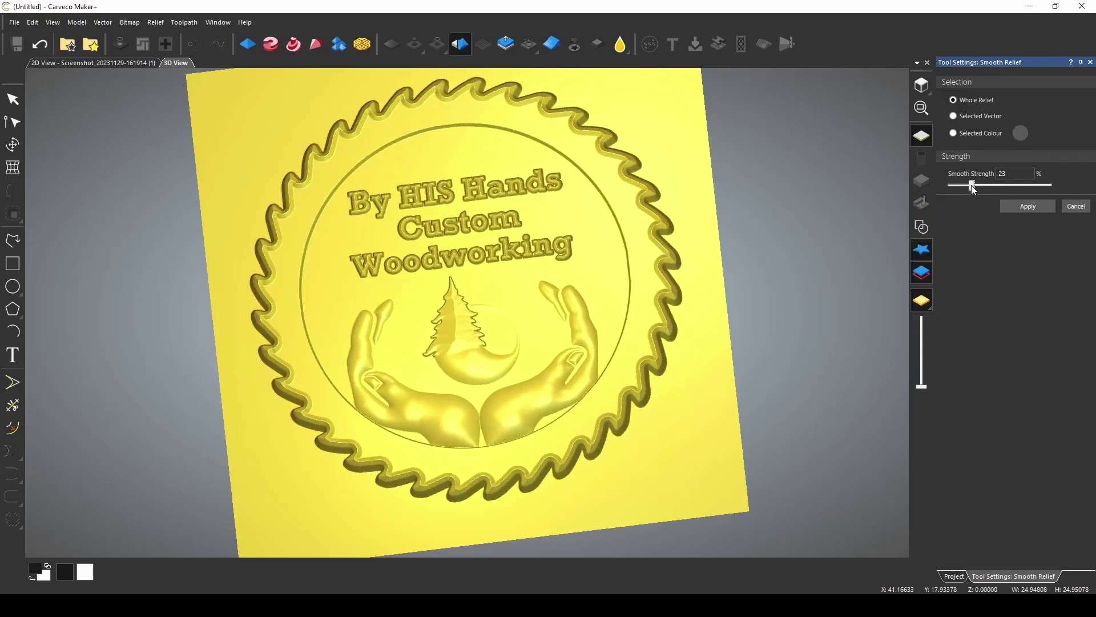
{"action": "scroll", "coordinate": [472, 304], "scroll_direction": "up", "scroll_amount": 5}
{"action": "left_click_drag", "start_coordinate": [483, 301], "coordinate": [504, 257]}
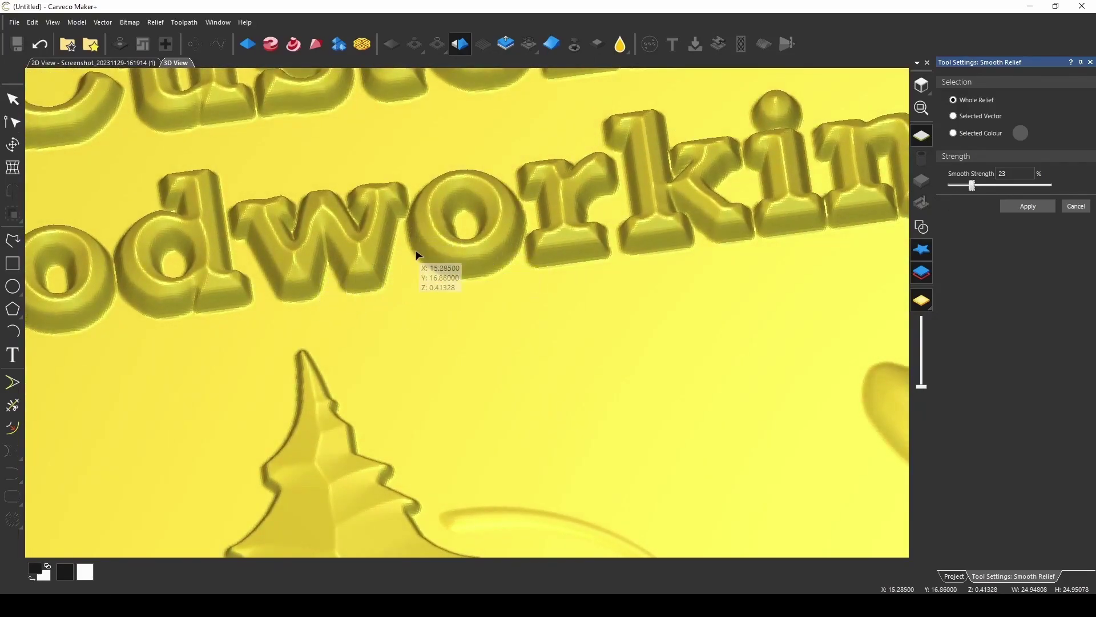
{"action": "scroll", "coordinate": [448, 314], "scroll_direction": "down", "scroll_amount": 5}
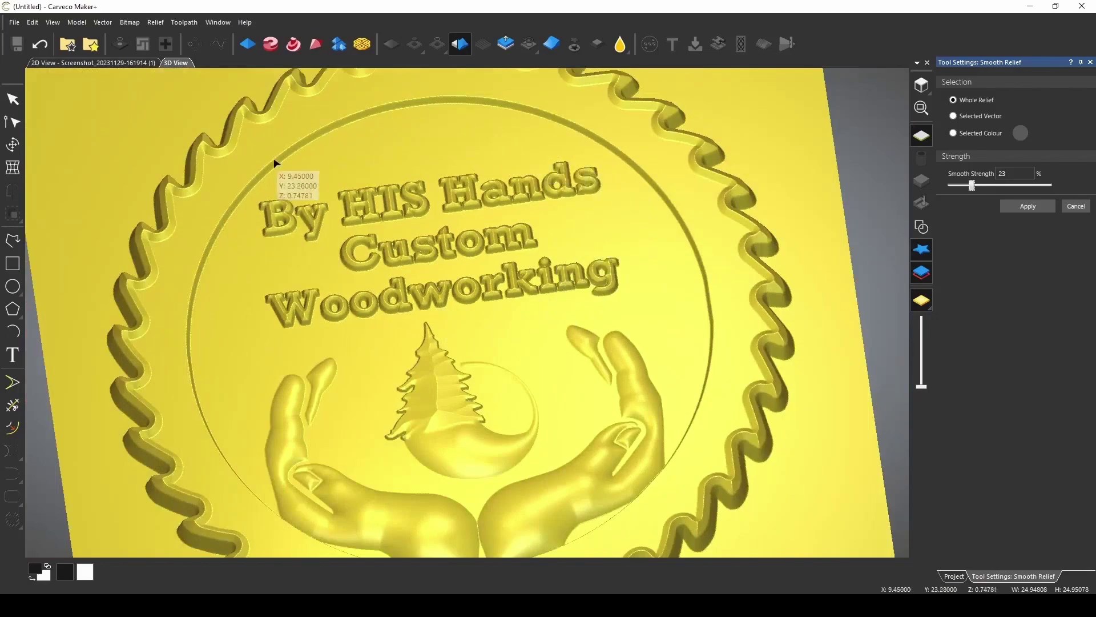
{"action": "scroll", "coordinate": [349, 358], "scroll_direction": "down", "scroll_amount": 2}
{"action": "mouse_move", "coordinate": [424, 422]}
{"action": "left_mouse_down"}
{"action": "mouse_move", "coordinate": [415, 429]}
{"action": "mouse_move", "coordinate": [440, 415]}
{"action": "left_mouse_up"}
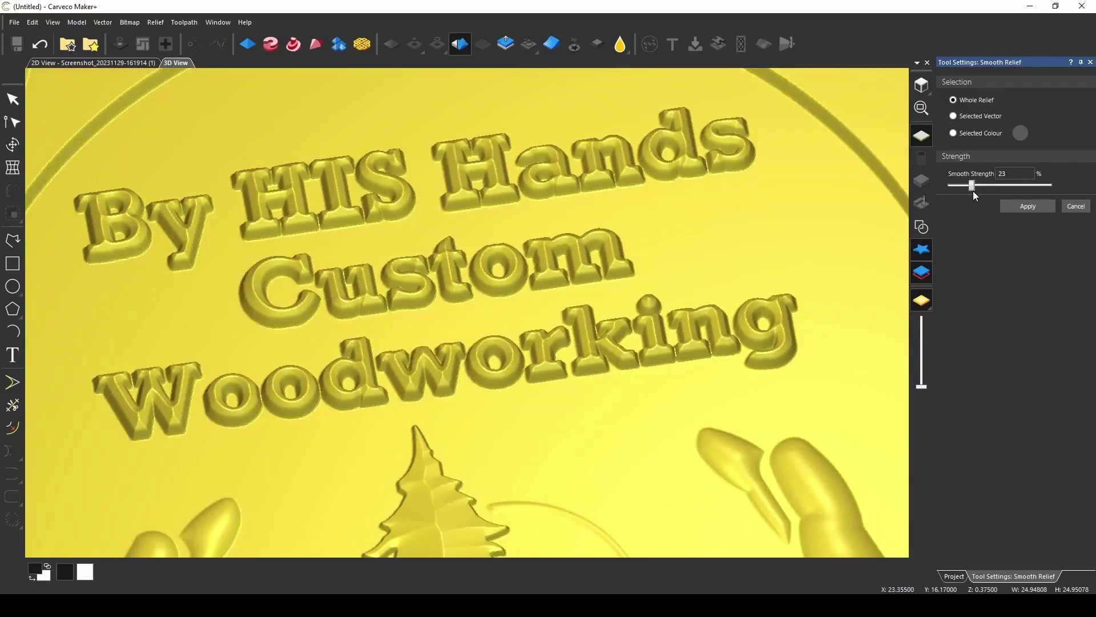
Step: Smooth the whole relief at 19% strength and close the smoothing settings
{"action": "left_click_drag", "start_coordinate": [974, 190], "coordinate": [971, 190]}
{"action": "scroll", "coordinate": [503, 364], "scroll_direction": "down", "scroll_amount": 5}
{"action": "left_click_drag", "start_coordinate": [503, 363], "coordinate": [531, 354]}
{"action": "scroll", "coordinate": [505, 360], "scroll_direction": "down", "scroll_amount": 5}
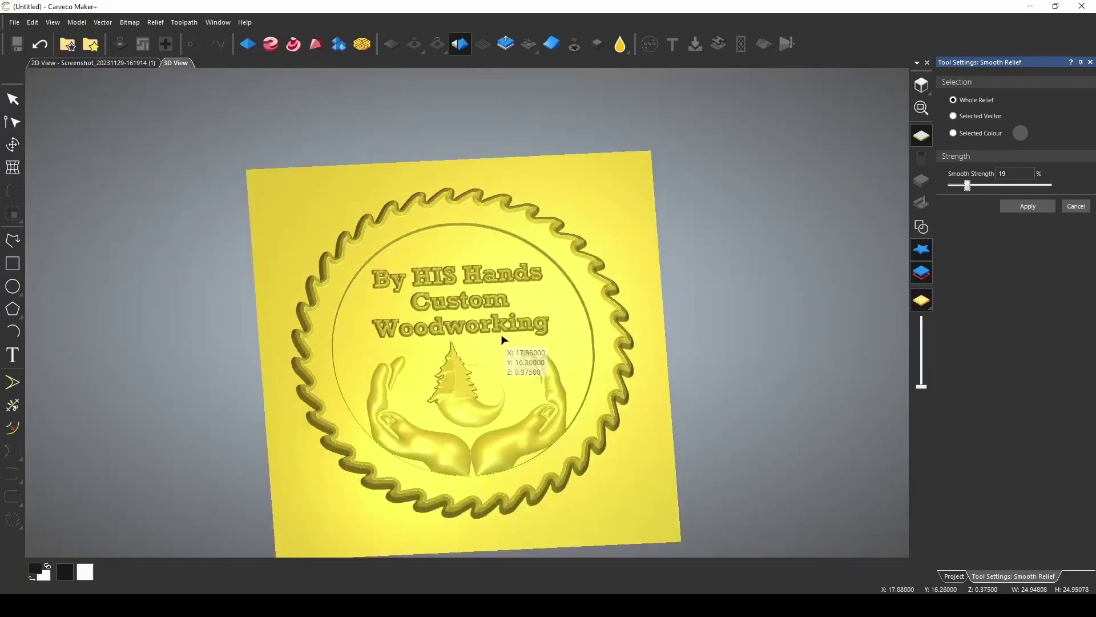
{"action": "left_click", "coordinate": [1030, 207]}
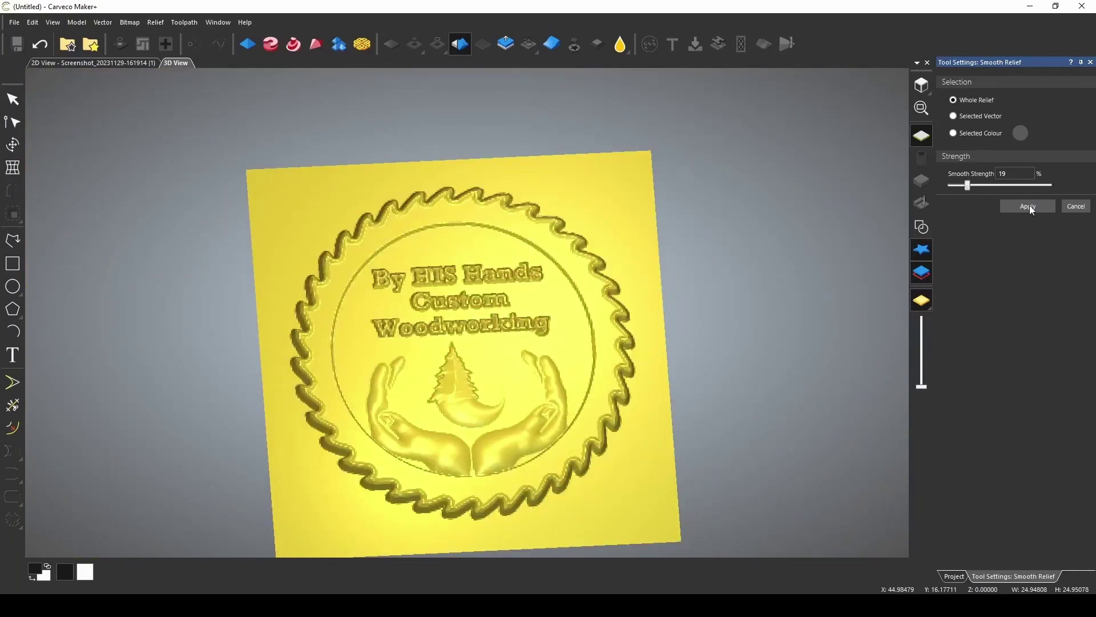
{"action": "left_click", "coordinate": [1091, 62]}
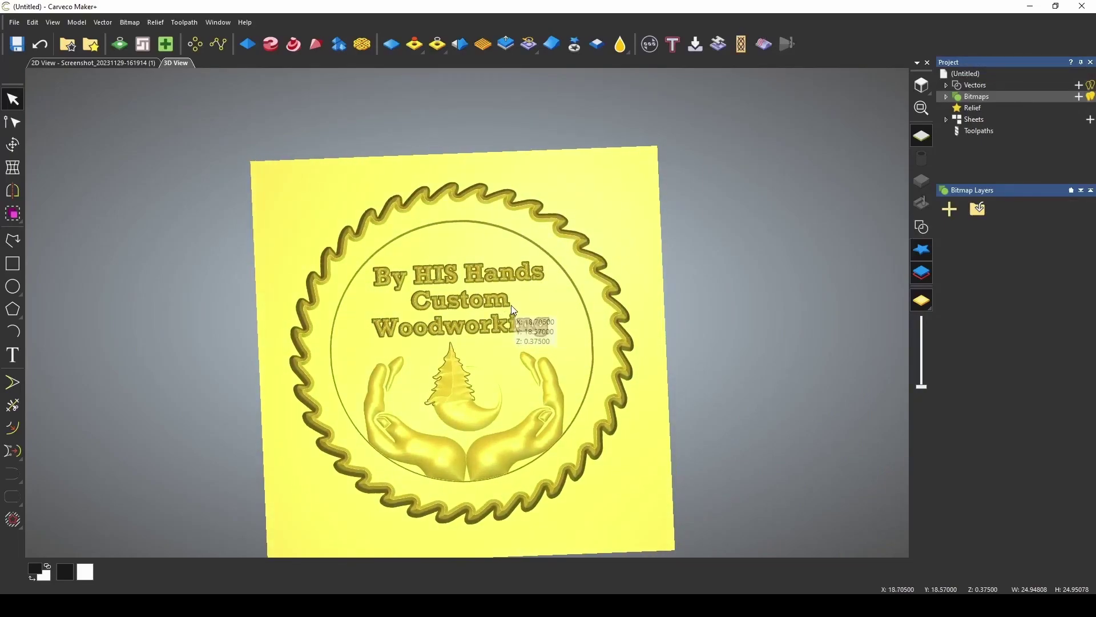
Step: Create an open triangle mesh from the relief with a tolerance of 0.0001 inches
{"action": "scroll", "coordinate": [513, 310], "scroll_direction": "down", "scroll_amount": 2}
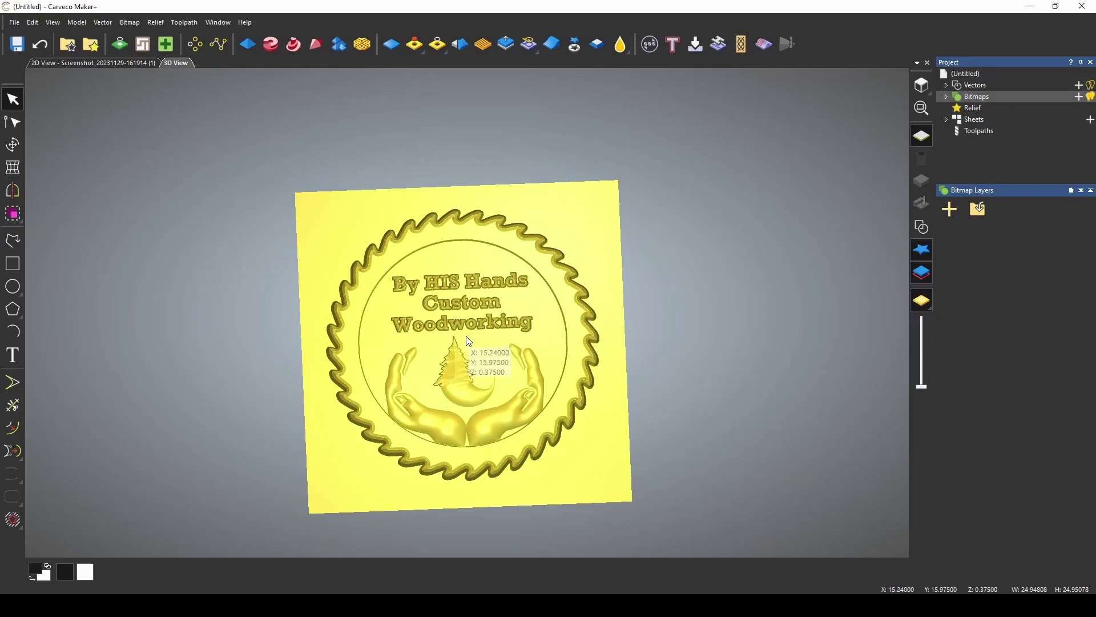
{"action": "left_click", "coordinate": [650, 43]}
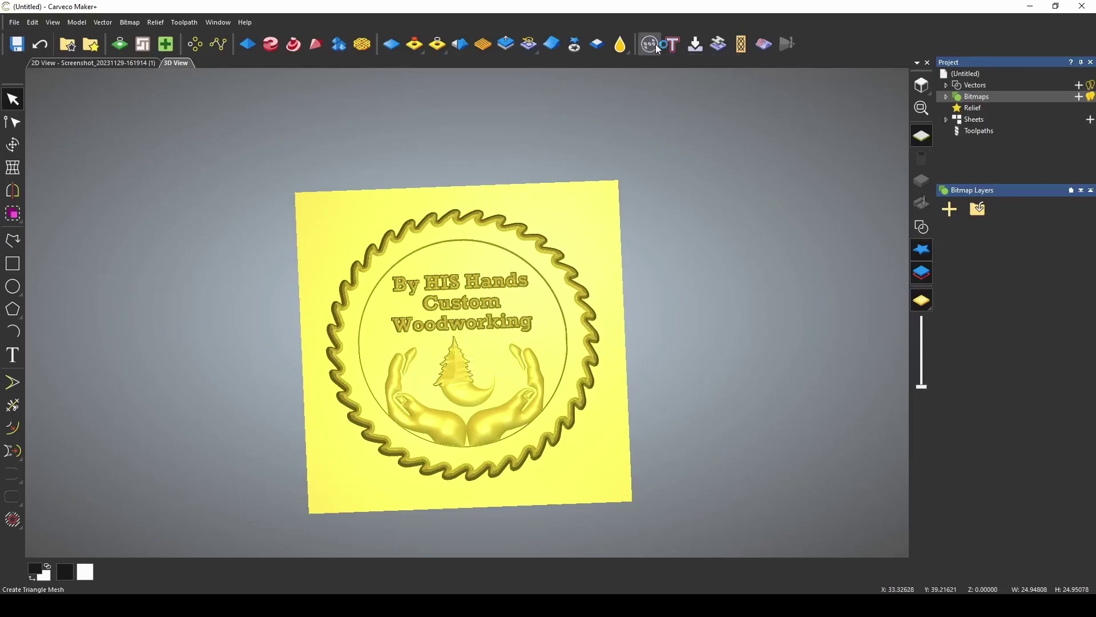
{"action": "left_click", "coordinate": [889, 338]}
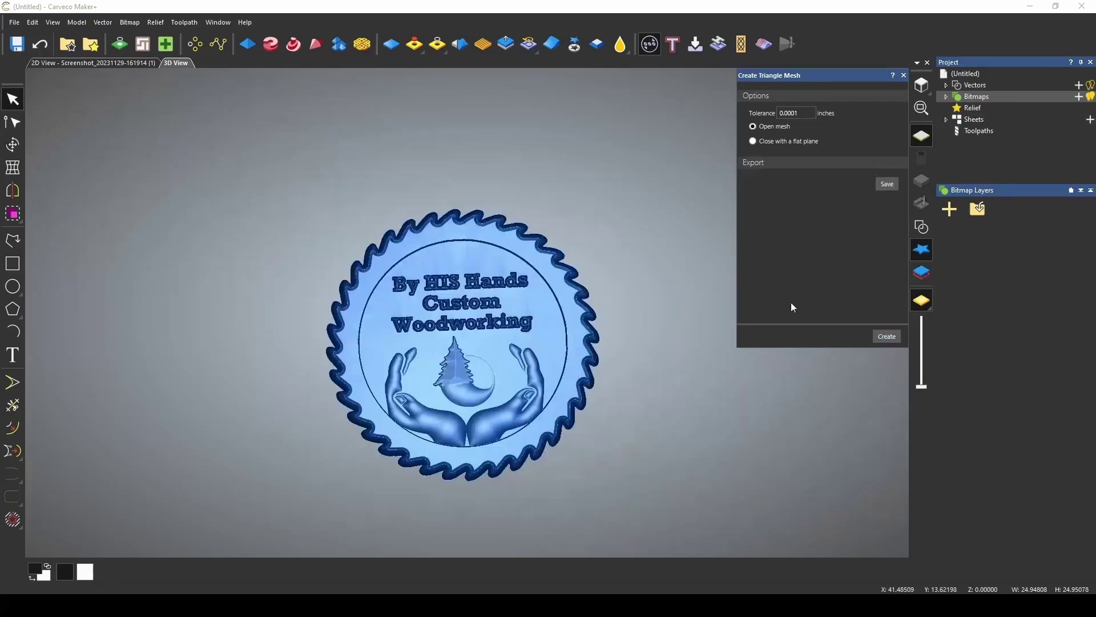
Step: Export the mesh as an ASCII STL file named ByhisHands in the Carveco Projects folder
{"action": "left_click", "coordinate": [886, 184]}
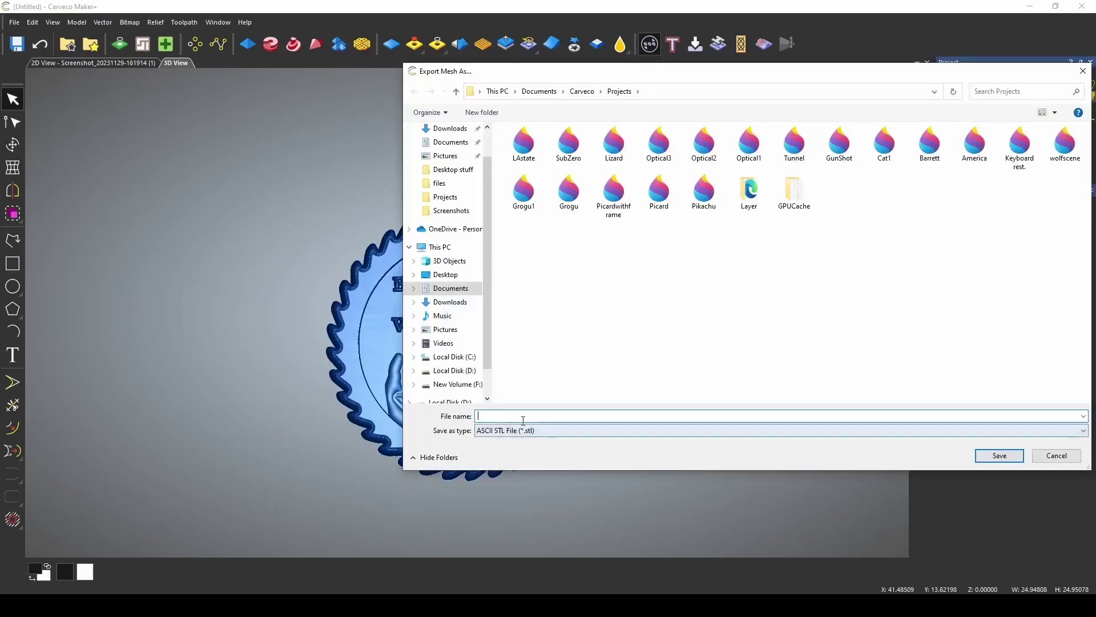
{"action": "type", "text": "ByhisHands"}
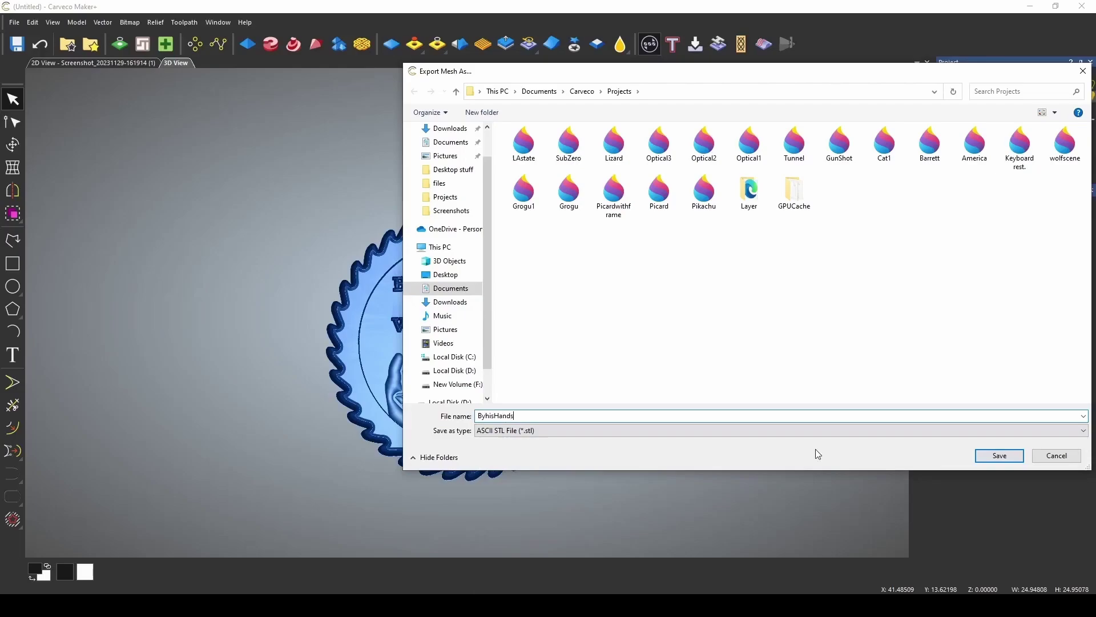
{"action": "left_click", "coordinate": [999, 456]}
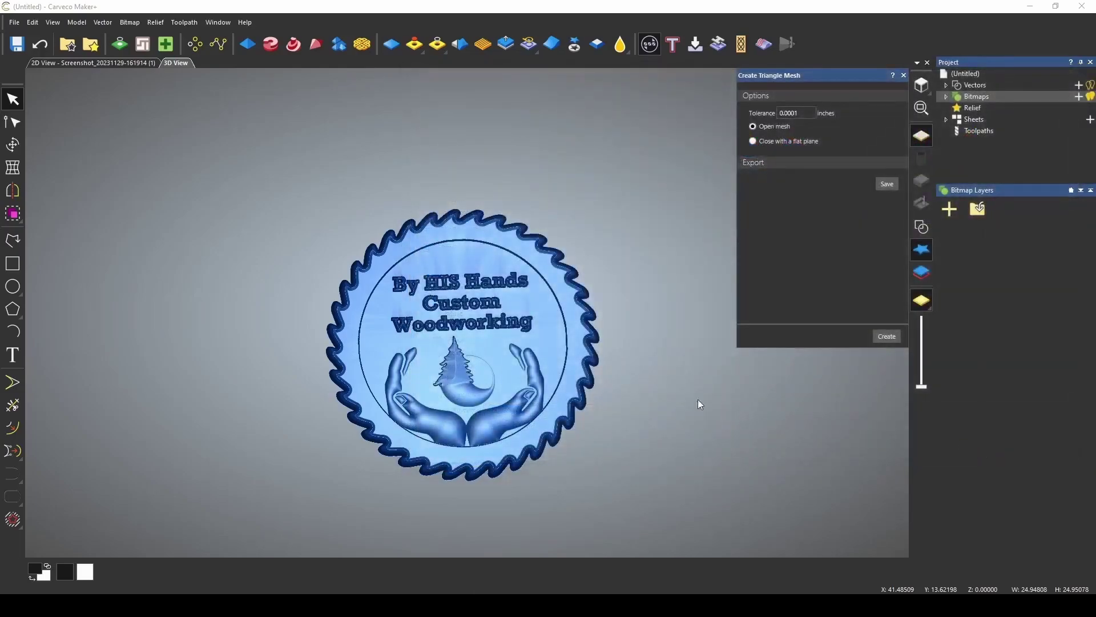